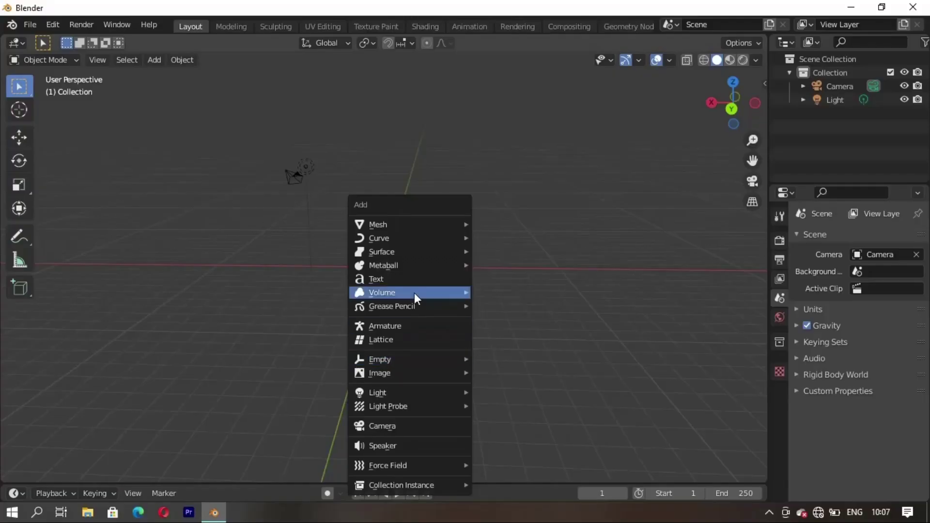
Step: Set the new sphere's rings to 16, then inspect its pole in Edit Mode with nothing selected
{"action": "middle_click_drag", "start_coordinate": [415, 331], "coordinate": [521, 362]}
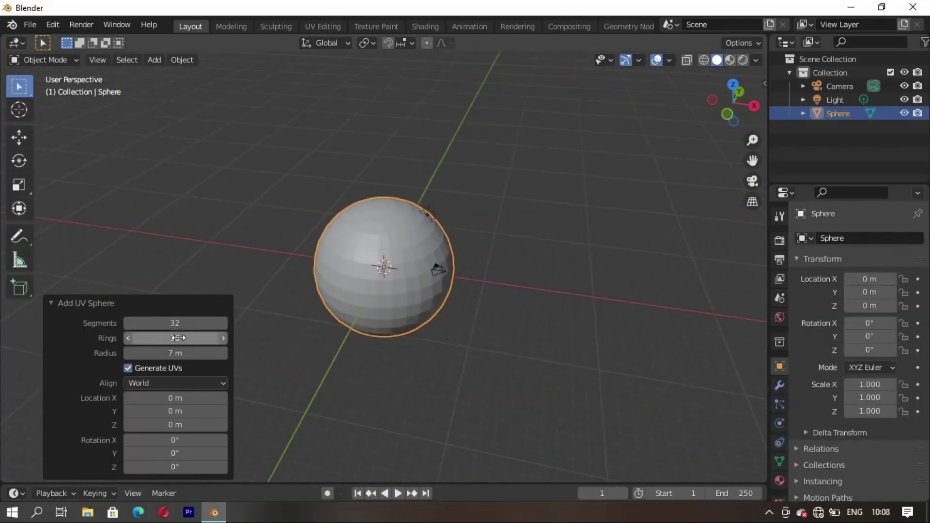
{"action": "left_click", "coordinate": [538, 357]}
{"action": "key", "text": "Tab"}
{"action": "scroll", "coordinate": [438, 275], "scroll_direction": "up", "scroll_amount": 4}
{"action": "mouse_move", "coordinate": [438, 275]}
{"action": "middle_mouse_down"}
{"action": "mouse_move", "coordinate": [459, 322]}
{"action": "mouse_move", "coordinate": [414, 303]}
{"action": "mouse_move", "coordinate": [403, 264]}
{"action": "mouse_move", "coordinate": [320, 347]}
{"action": "middle_mouse_up"}
{"action": "key", "text": "alt+a"}
{"action": "scroll", "coordinate": [504, 307], "scroll_direction": "down", "scroll_amount": 4}
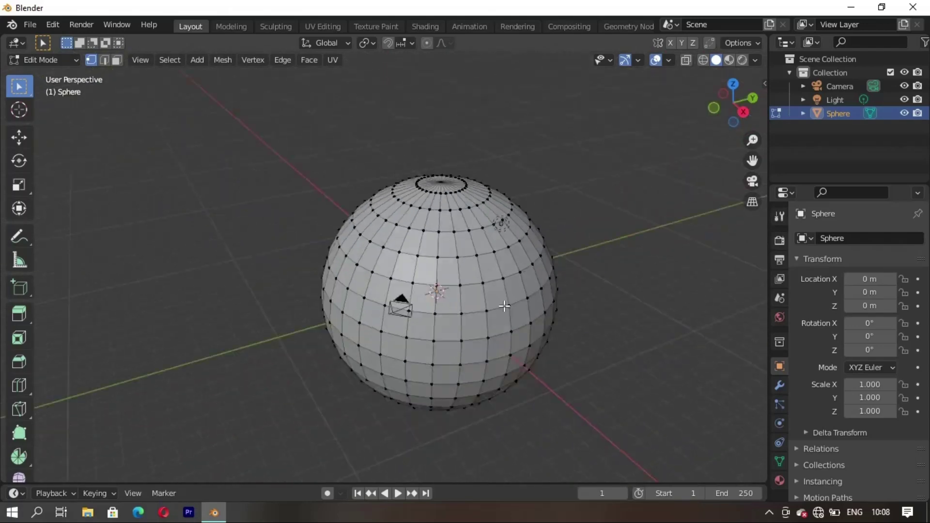
{"action": "middle_click_drag", "start_coordinate": [505, 306], "coordinate": [417, 314]}
Step: Delete that sphere and add a fresh UV sphere
{"action": "key", "text": "Tab"}
{"action": "key", "text": "Delete"}
{"action": "key", "text": "shift+a"}
{"action": "left_click", "coordinate": [487, 266]}
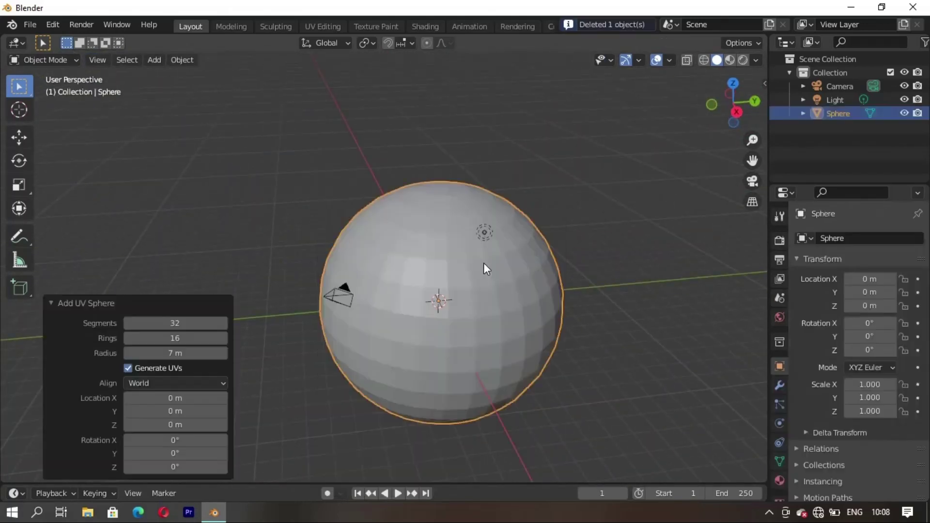
Step: Accept the sphere settings, enter Edit Mode, clear the selection and switch to edge select
{"action": "left_click", "coordinate": [650, 323]}
{"action": "key", "text": "Tab"}
{"action": "scroll", "coordinate": [381, 324], "scroll_direction": "up", "scroll_amount": 4}
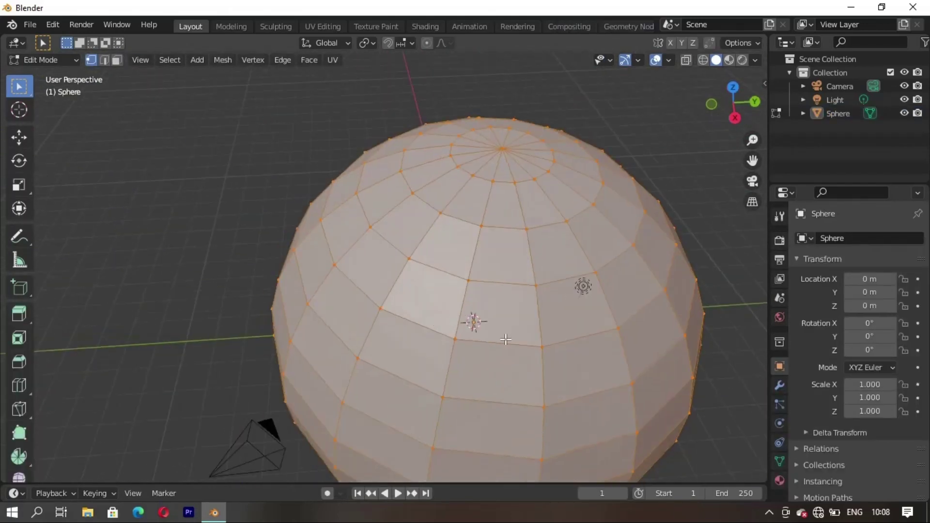
{"action": "mouse_move", "coordinate": [382, 324]}
{"action": "middle_mouse_down"}
{"action": "mouse_move", "coordinate": [436, 329]}
{"action": "mouse_move", "coordinate": [451, 286]}
{"action": "mouse_move", "coordinate": [364, 300]}
{"action": "mouse_move", "coordinate": [431, 315]}
{"action": "mouse_move", "coordinate": [411, 248]}
{"action": "middle_mouse_up"}
{"action": "key", "text": "alt+a"}
{"action": "key", "text": "2"}
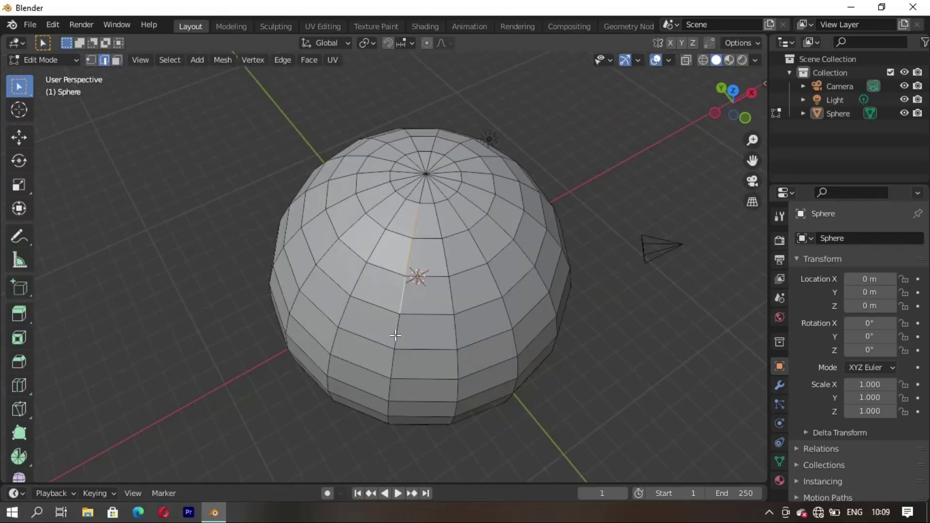
Step: Inspect both poles, cancelling the stray duplicate move and resize of the edges
{"action": "middle_click_drag", "start_coordinate": [395, 335], "coordinate": [409, 339]}
{"action": "mouse_move", "coordinate": [410, 427]}
{"action": "middle_mouse_down"}
{"action": "mouse_move", "coordinate": [439, 339]}
{"action": "mouse_move", "coordinate": [444, 261]}
{"action": "mouse_move", "coordinate": [400, 314]}
{"action": "middle_mouse_up"}
{"action": "mouse_move", "coordinate": [463, 164]}
{"action": "middle_mouse_down"}
{"action": "mouse_move", "coordinate": [474, 237]}
{"action": "mouse_move", "coordinate": [386, 263]}
{"action": "mouse_move", "coordinate": [353, 368]}
{"action": "mouse_move", "coordinate": [481, 204]}
{"action": "middle_mouse_up"}
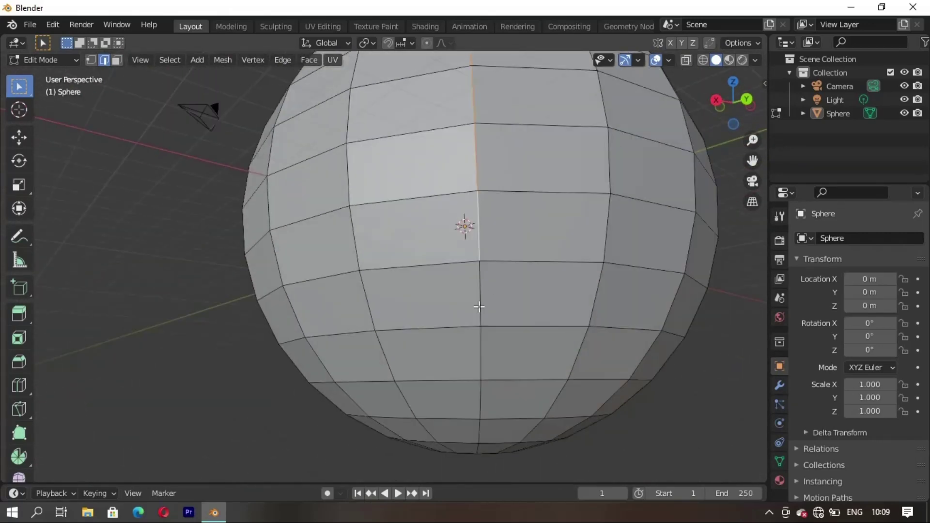
{"action": "mouse_move", "coordinate": [485, 425]}
{"action": "middle_mouse_down"}
{"action": "mouse_move", "coordinate": [506, 348]}
{"action": "mouse_move", "coordinate": [499, 194]}
{"action": "mouse_move", "coordinate": [426, 364]}
{"action": "mouse_move", "coordinate": [449, 359]}
{"action": "mouse_move", "coordinate": [456, 234]}
{"action": "mouse_move", "coordinate": [444, 321]}
{"action": "middle_mouse_up"}
{"action": "right_click", "coordinate": [424, 379]}
{"action": "right_click", "coordinate": [448, 330]}
{"action": "key", "text": "s"}
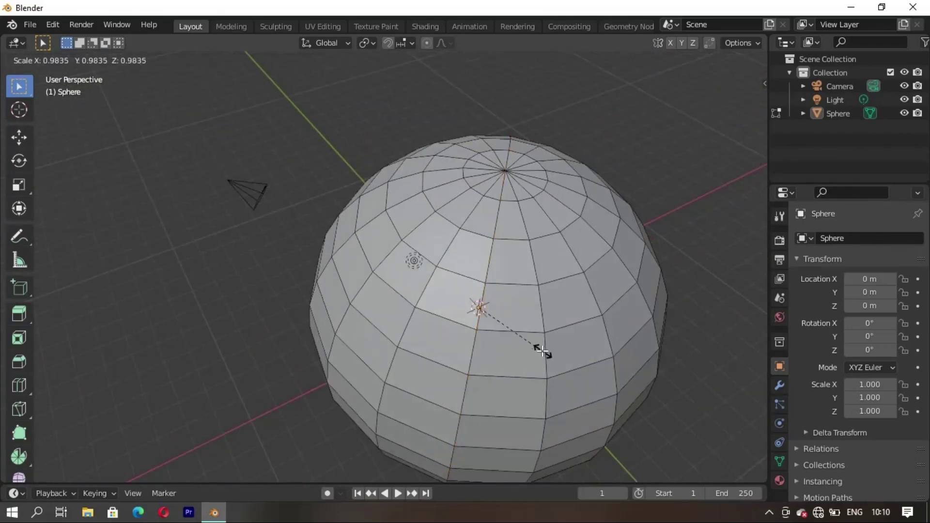
{"action": "right_click", "coordinate": [540, 349]}
Step: Place the duplicated meridian edges about -0.376 m along X
{"action": "mouse_move", "coordinate": [540, 348]}
{"action": "middle_mouse_down"}
{"action": "mouse_move", "coordinate": [438, 257]}
{"action": "mouse_move", "coordinate": [474, 284]}
{"action": "mouse_move", "coordinate": [413, 319]}
{"action": "mouse_move", "coordinate": [343, 307]}
{"action": "mouse_move", "coordinate": [310, 266]}
{"action": "middle_mouse_up"}
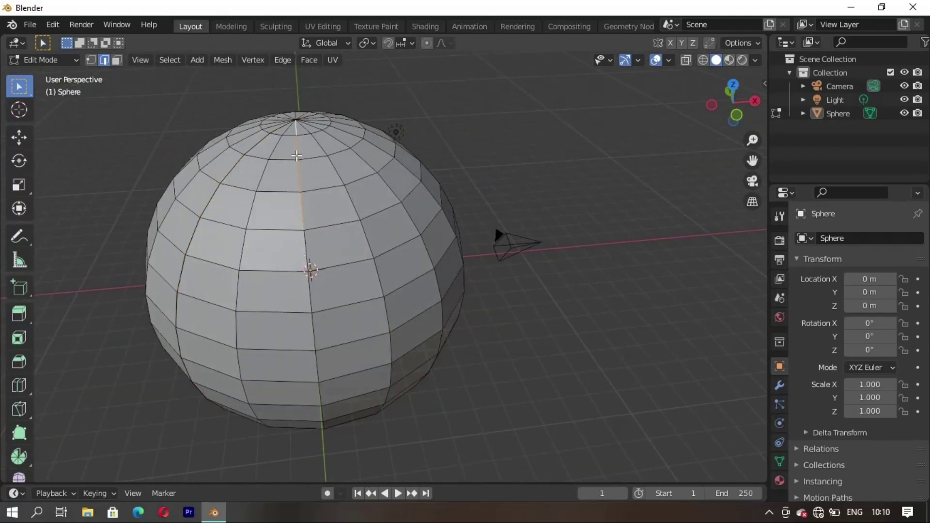
{"action": "mouse_move", "coordinate": [313, 322]}
{"action": "middle_mouse_down"}
{"action": "mouse_move", "coordinate": [357, 365]}
{"action": "mouse_move", "coordinate": [409, 256]}
{"action": "mouse_move", "coordinate": [461, 260]}
{"action": "mouse_move", "coordinate": [488, 286]}
{"action": "mouse_move", "coordinate": [476, 326]}
{"action": "mouse_move", "coordinate": [354, 321]}
{"action": "mouse_move", "coordinate": [438, 274]}
{"action": "middle_mouse_up"}
{"action": "scroll", "coordinate": [438, 275], "scroll_direction": "up", "scroll_amount": 4}
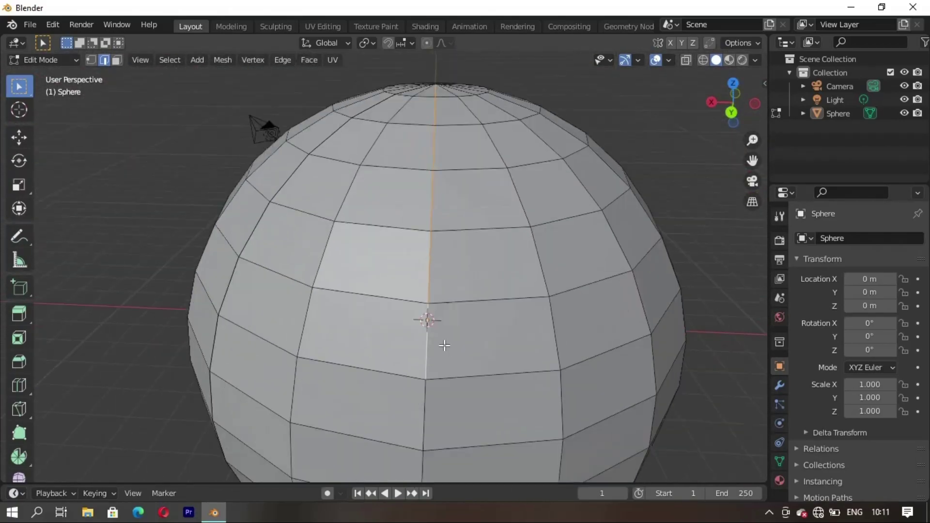
{"action": "mouse_move", "coordinate": [427, 319]}
{"action": "middle_mouse_down"}
{"action": "mouse_move", "coordinate": [447, 351]}
{"action": "mouse_move", "coordinate": [476, 211]}
{"action": "middle_mouse_up"}
{"action": "scroll", "coordinate": [462, 381], "scroll_direction": "down", "scroll_amount": 3}
{"action": "middle_click_drag", "start_coordinate": [463, 381], "coordinate": [474, 333]}
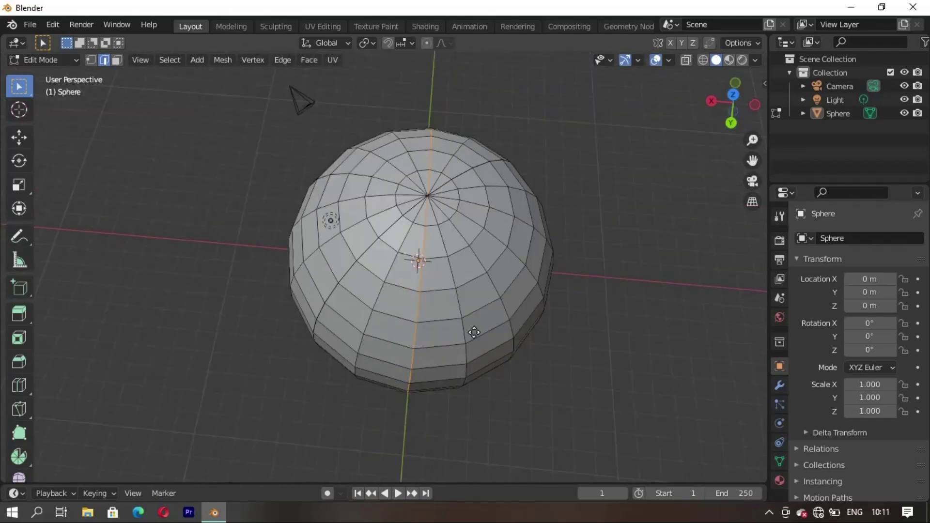
{"action": "left_click", "coordinate": [453, 349]}
Step: End the duplicate move and slightly shrink the selected faces twice
{"action": "middle_click_drag", "start_coordinate": [454, 350], "coordinate": [449, 223]}
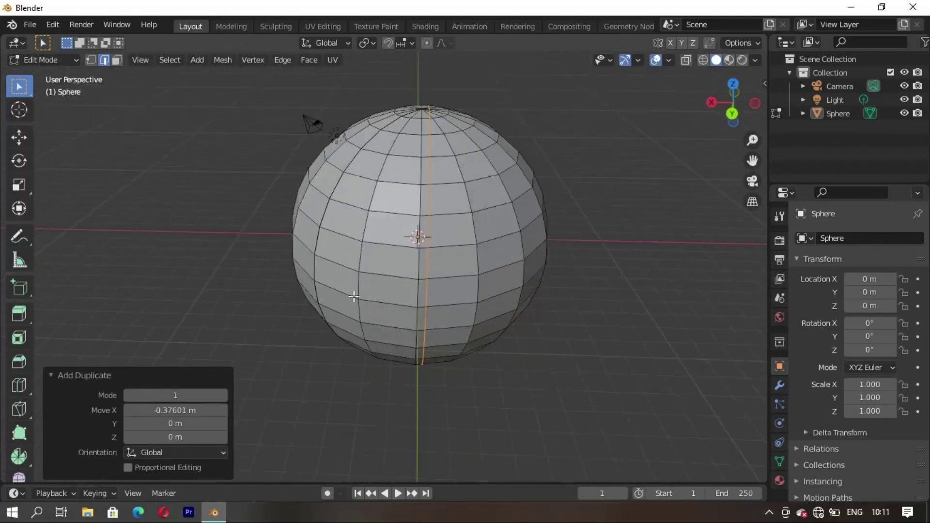
{"action": "right_click", "coordinate": [433, 223]}
{"action": "scroll", "coordinate": [450, 160], "scroll_direction": "up", "scroll_amount": 3}
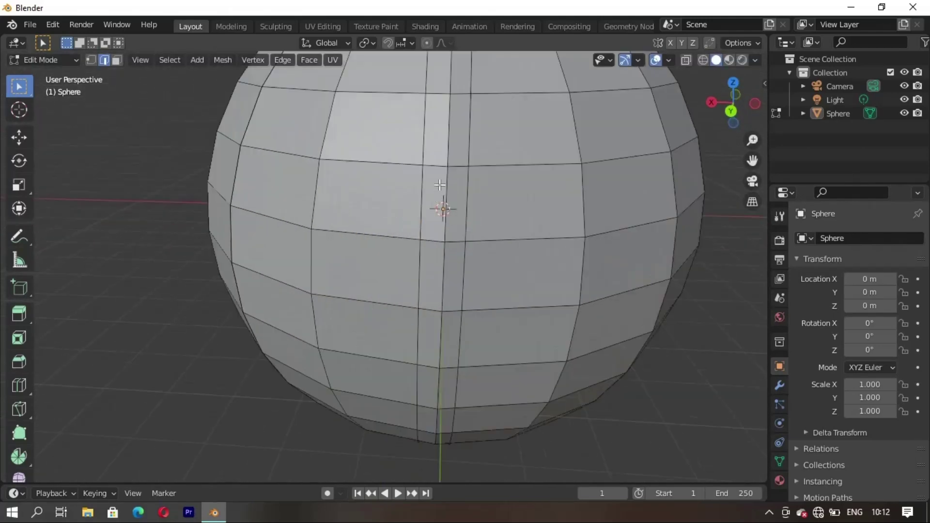
{"action": "scroll", "coordinate": [458, 132], "scroll_direction": "up", "scroll_amount": 2}
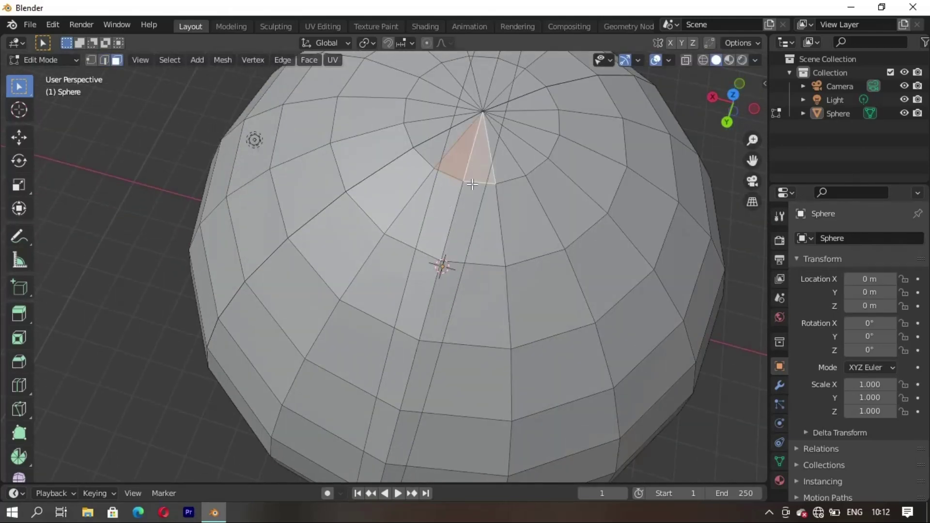
{"action": "mouse_move", "coordinate": [423, 264]}
{"action": "middle_mouse_down"}
{"action": "mouse_move", "coordinate": [442, 202]}
{"action": "mouse_move", "coordinate": [442, 216]}
{"action": "middle_mouse_up"}
{"action": "mouse_move", "coordinate": [494, 251]}
{"action": "middle_mouse_down"}
{"action": "mouse_move", "coordinate": [499, 332]}
{"action": "mouse_move", "coordinate": [387, 319]}
{"action": "mouse_move", "coordinate": [421, 336]}
{"action": "mouse_move", "coordinate": [465, 334]}
{"action": "middle_mouse_up"}
{"action": "scroll", "coordinate": [498, 333], "scroll_direction": "down", "scroll_amount": 2}
{"action": "key", "text": "s"}
{"action": "left_click", "coordinate": [461, 336]}
{"action": "key", "text": "s"}
{"action": "left_click", "coordinate": [471, 341]}
Step: Check the bottom faces and shrink the selection to 0.872
{"action": "middle_click_drag", "start_coordinate": [409, 272], "coordinate": [474, 264]}
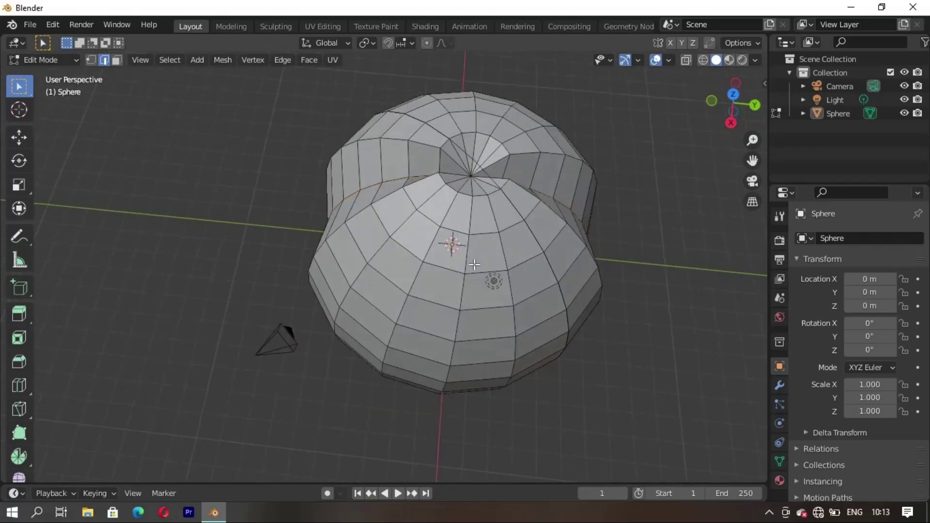
{"action": "middle_click_drag", "start_coordinate": [457, 349], "coordinate": [542, 234]}
{"action": "scroll", "coordinate": [542, 234], "scroll_direction": "up", "scroll_amount": 2}
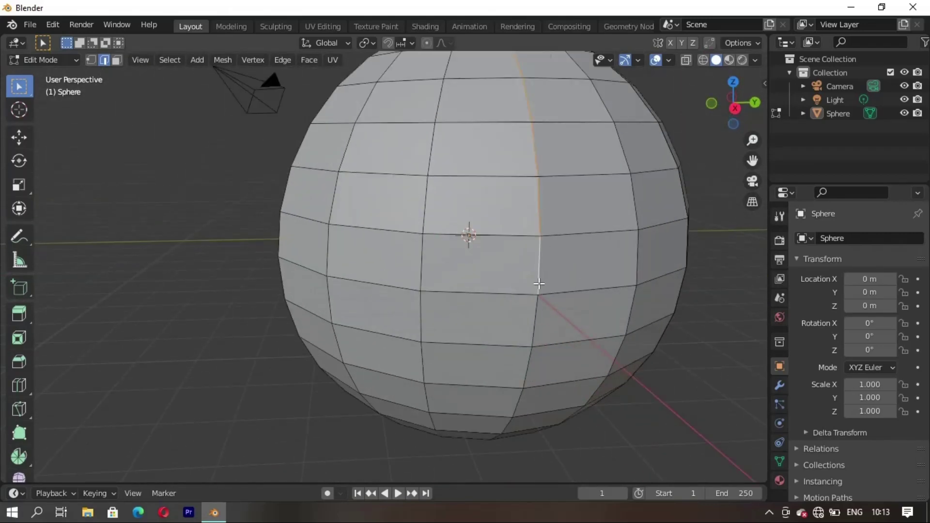
{"action": "middle_click_drag", "start_coordinate": [538, 284], "coordinate": [523, 213]}
{"action": "middle_click_drag", "start_coordinate": [516, 396], "coordinate": [486, 192]}
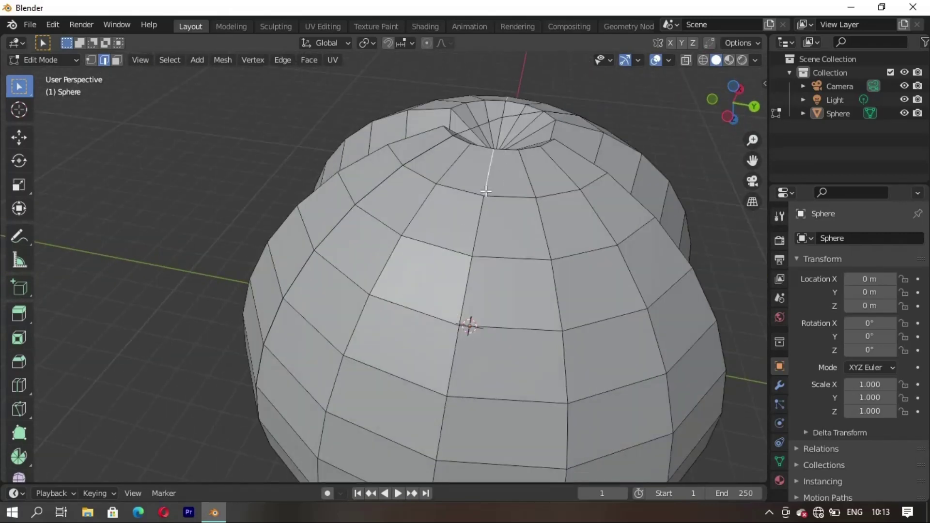
{"action": "middle_click_drag", "start_coordinate": [455, 401], "coordinate": [560, 137]}
{"action": "middle_click_drag", "start_coordinate": [565, 214], "coordinate": [511, 81]}
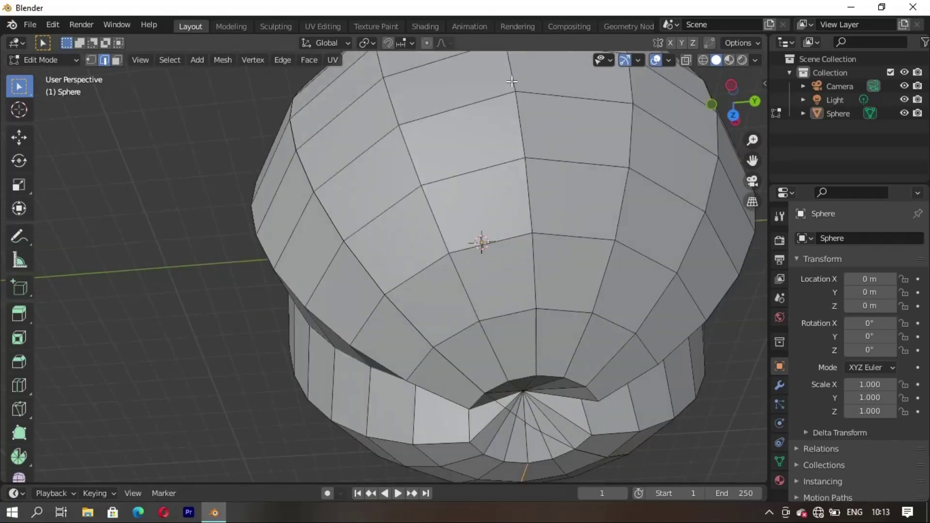
{"action": "middle_click_drag", "start_coordinate": [537, 327], "coordinate": [449, 271]}
{"action": "key", "text": "s"}
{"action": "left_click", "coordinate": [562, 359]}
Step: In front view, raise the whole mesh along Z, rescale it and settle it on the grid
{"action": "mouse_move", "coordinate": [561, 358]}
{"action": "middle_mouse_down"}
{"action": "mouse_move", "coordinate": [388, 304]}
{"action": "mouse_move", "coordinate": [537, 361]}
{"action": "mouse_move", "coordinate": [233, 182]}
{"action": "mouse_move", "coordinate": [461, 333]}
{"action": "mouse_move", "coordinate": [490, 336]}
{"action": "middle_mouse_up"}
{"action": "type", "text": "a"}
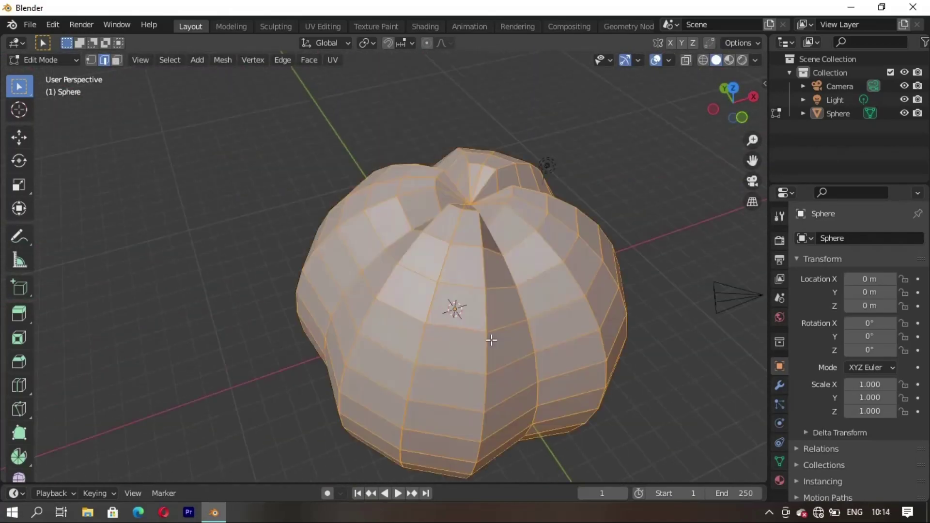
{"action": "type", "text": "g1"}
{"action": "key", "text": "Escape"}
{"action": "key", "text": "KP_1"}
{"action": "key", "text": "g"}
{"action": "key", "text": "z"}
{"action": "left_click", "coordinate": [528, 397]}
{"action": "key", "text": "s"}
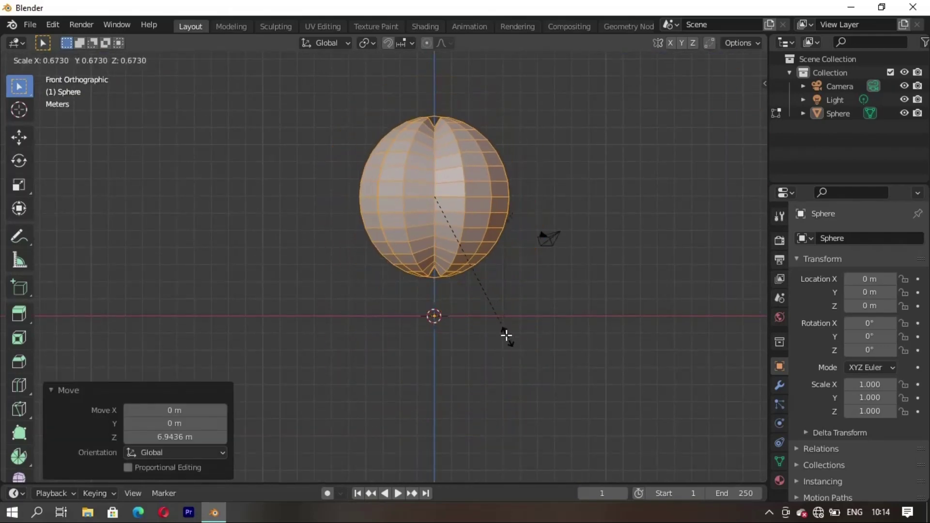
{"action": "left_click", "coordinate": [501, 373]}
{"action": "key", "text": "s"}
{"action": "left_click", "coordinate": [470, 343]}
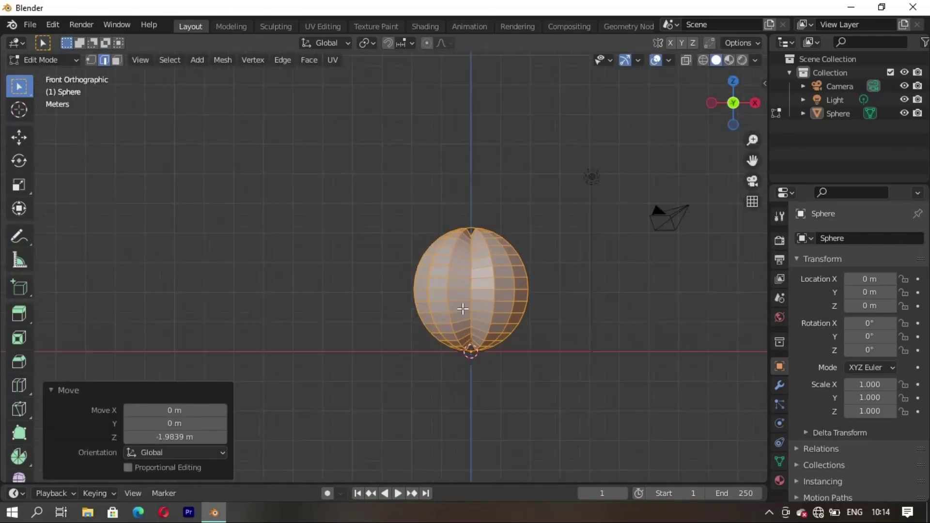
Step: Deselect all, then toggle out of and back into Edit Mode to review the lobed shape
{"action": "mouse_move", "coordinate": [470, 343]}
{"action": "middle_mouse_down"}
{"action": "mouse_move", "coordinate": [507, 332]}
{"action": "mouse_move", "coordinate": [433, 337]}
{"action": "mouse_move", "coordinate": [380, 287]}
{"action": "middle_mouse_up"}
{"action": "key", "text": "alt+a"}
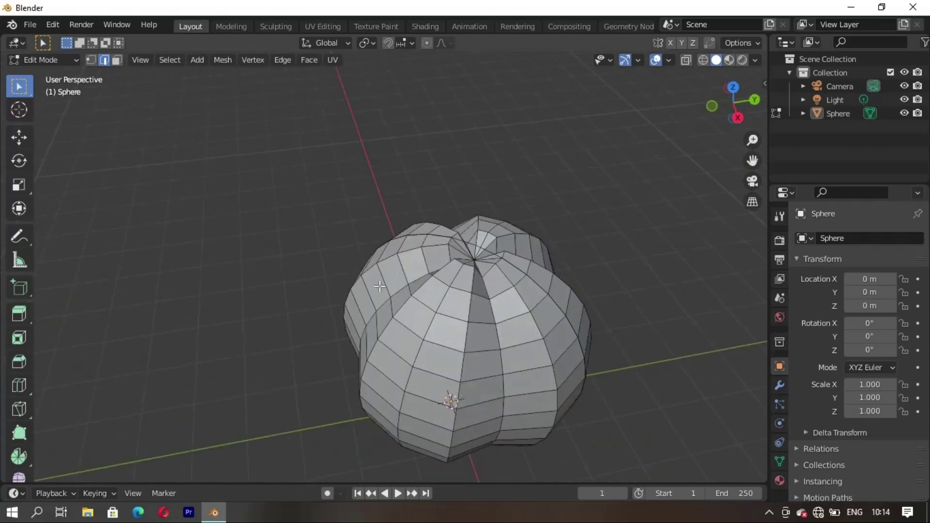
{"action": "key", "text": "Tab"}
{"action": "middle_click_drag", "start_coordinate": [649, 185], "coordinate": [475, 235]}
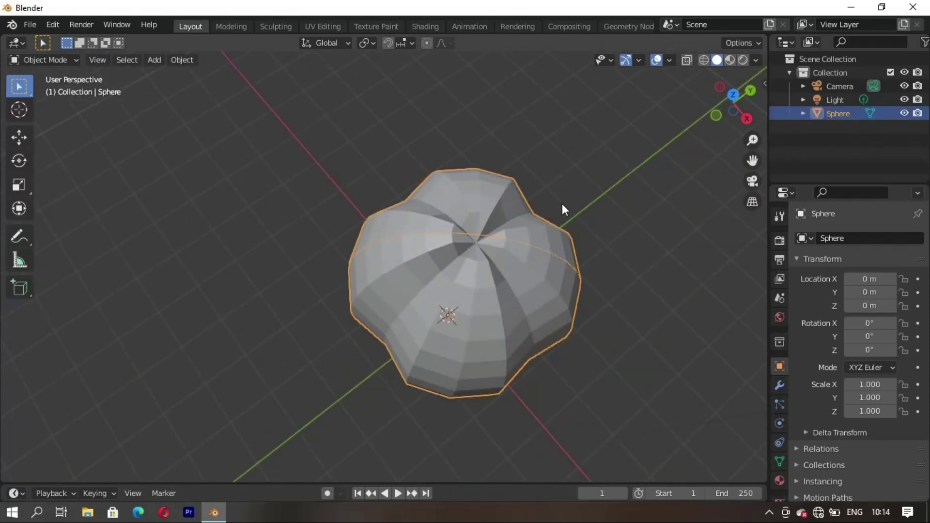
{"action": "key", "text": "Tab"}
Step: Turn on X-ray and inspect the wireframe from the dome, equator and lower side
{"action": "key", "text": "alt+z"}
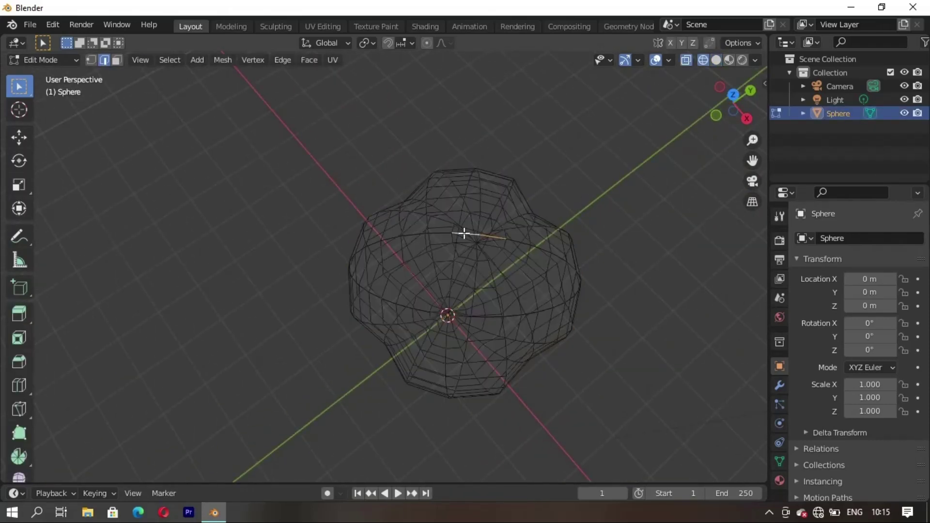
{"action": "middle_click_drag", "start_coordinate": [476, 271], "coordinate": [403, 290]}
{"action": "scroll", "coordinate": [402, 290], "scroll_direction": "up", "scroll_amount": 4}
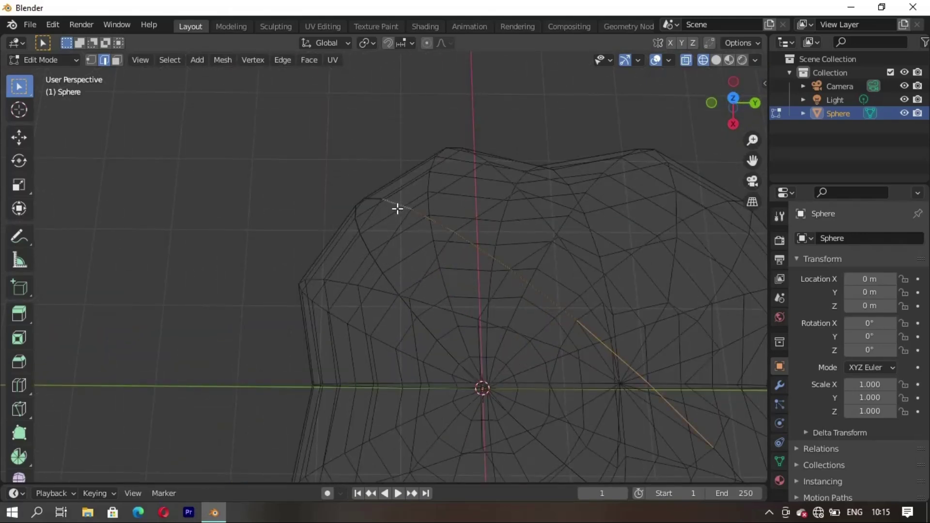
{"action": "middle_click_drag", "start_coordinate": [397, 208], "coordinate": [334, 279]}
{"action": "mouse_move", "coordinate": [325, 407]}
{"action": "middle_mouse_down", "text": "shift"}
{"action": "mouse_move", "coordinate": [409, 262]}
{"action": "mouse_move", "coordinate": [440, 316]}
{"action": "mouse_move", "coordinate": [461, 322]}
{"action": "mouse_move", "coordinate": [470, 272]}
{"action": "mouse_move", "coordinate": [466, 322]}
{"action": "middle_mouse_up", "text": "shift"}
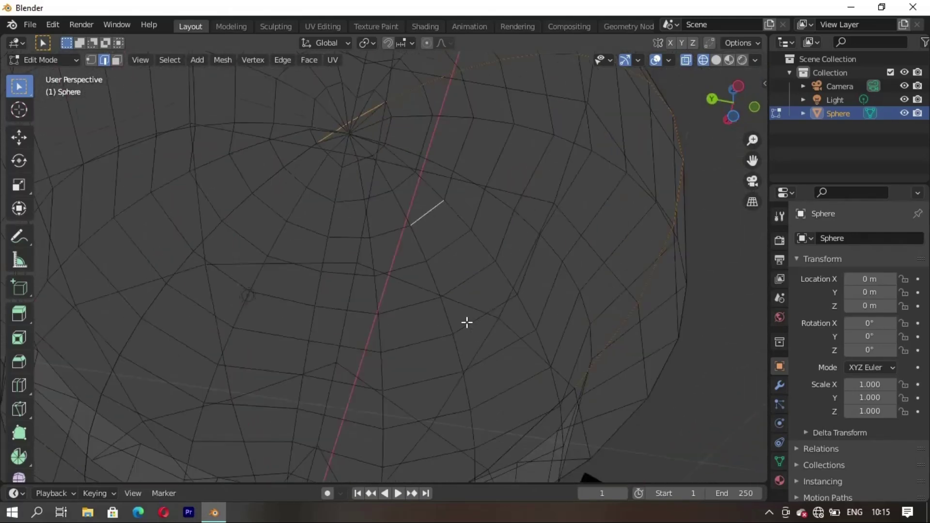
{"action": "middle_click_drag", "start_coordinate": [552, 399], "coordinate": [460, 253], "text": "shift"}
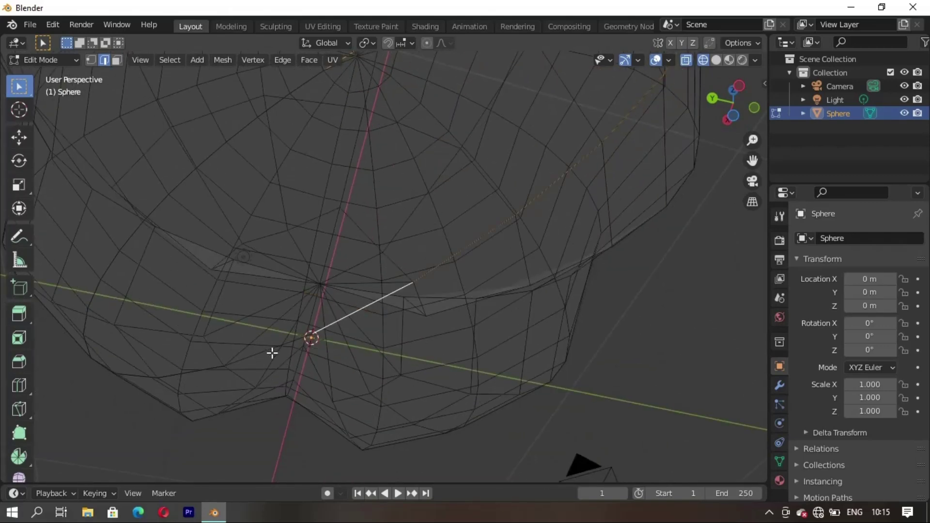
{"action": "middle_click_drag", "start_coordinate": [135, 377], "coordinate": [442, 363]}
{"action": "scroll", "coordinate": [443, 364], "scroll_direction": "down", "scroll_amount": 5}
Step: Delete the selected edge and switch back to opaque solid shading
{"action": "key", "text": "x"}
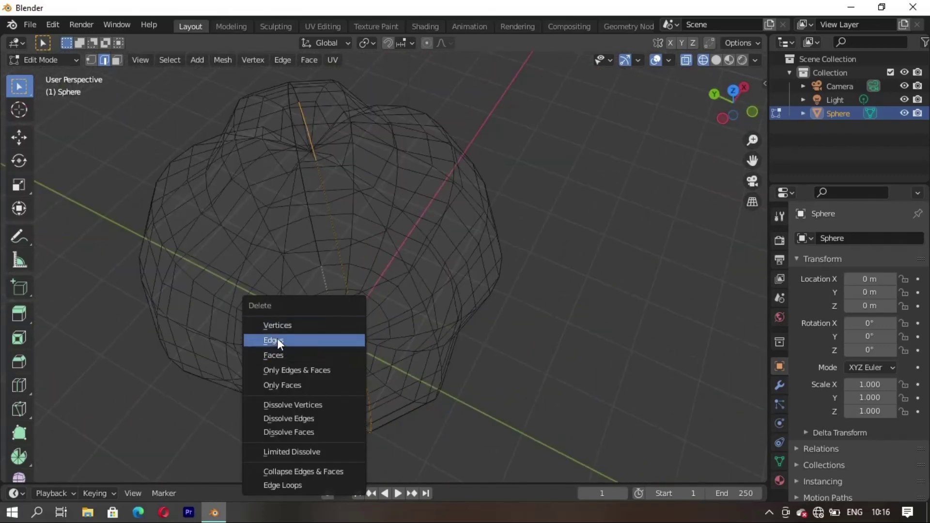
{"action": "left_click", "coordinate": [277, 338]}
{"action": "middle_click_drag", "start_coordinate": [278, 338], "coordinate": [341, 378]}
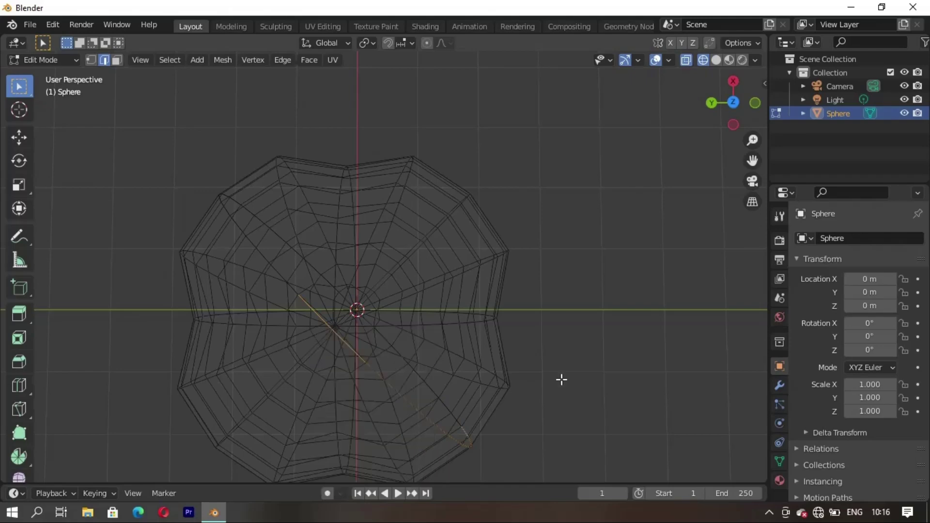
{"action": "key", "text": "shift+z"}
Step: Select an edge at the top pole and another running down the sphere's side
{"action": "middle_click_drag", "start_coordinate": [571, 373], "coordinate": [392, 203]}
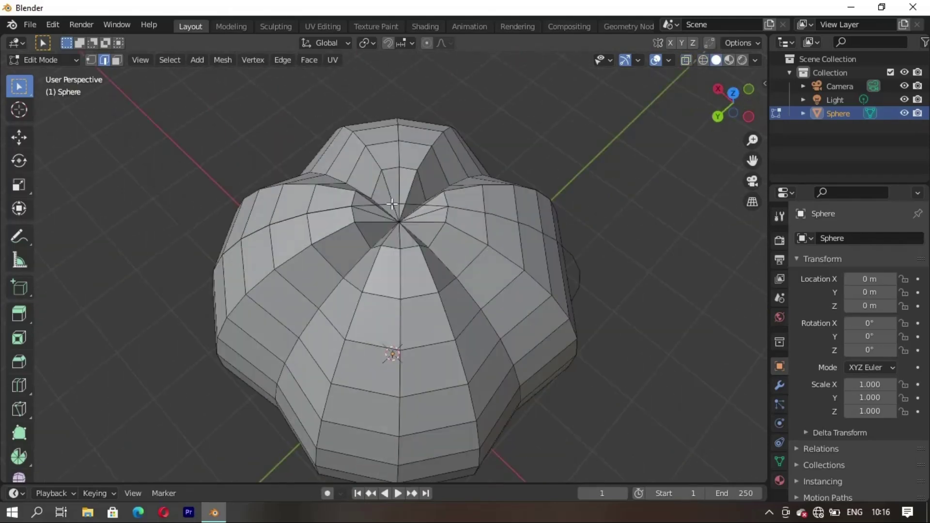
{"action": "scroll", "coordinate": [376, 214], "scroll_direction": "up", "scroll_amount": 2}
{"action": "scroll", "coordinate": [376, 213], "scroll_direction": "up", "scroll_amount": 5}
{"action": "left_click", "coordinate": [417, 373]}
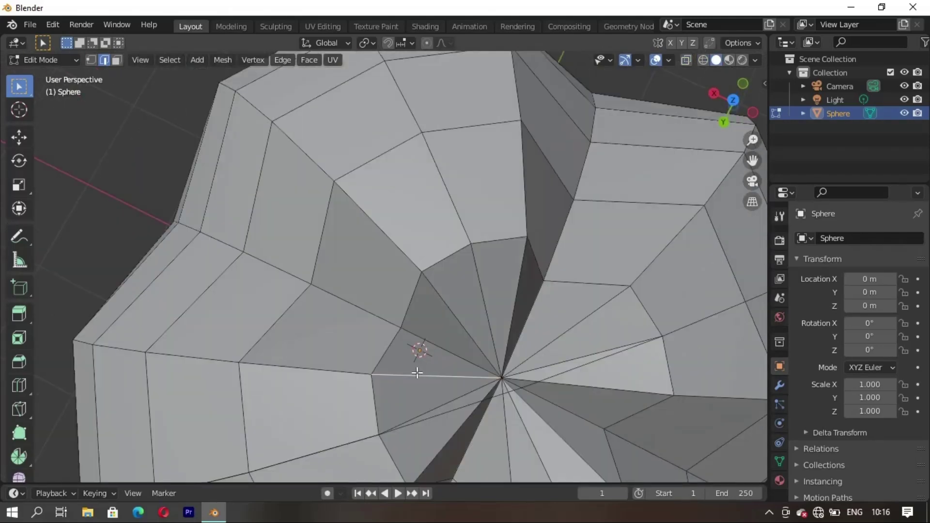
{"action": "middle_click_drag", "start_coordinate": [577, 366], "coordinate": [539, 336]}
{"action": "left_click", "coordinate": [654, 374]}
{"action": "middle_click_drag", "start_coordinate": [654, 373], "coordinate": [561, 146]}
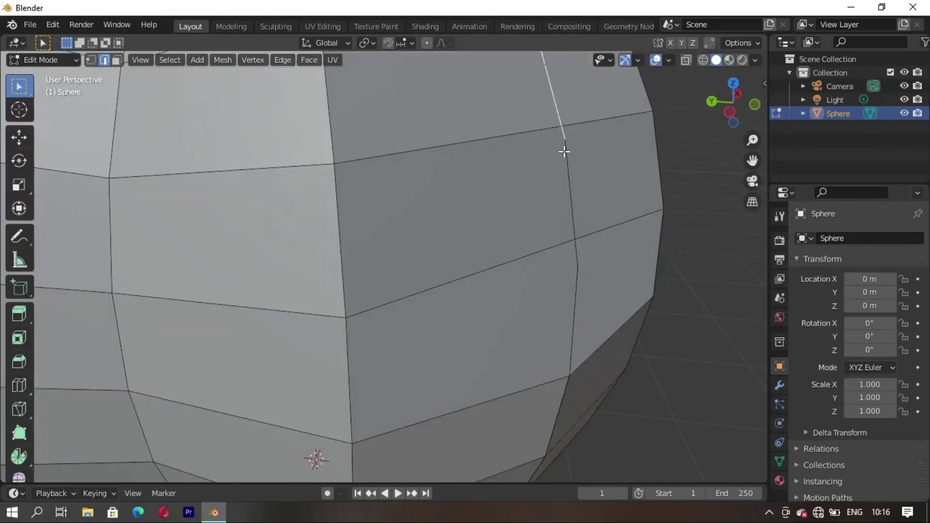
{"action": "mouse_move", "coordinate": [563, 304]}
{"action": "middle_mouse_down"}
{"action": "mouse_move", "coordinate": [498, 291]}
{"action": "mouse_move", "coordinate": [533, 307]}
{"action": "mouse_move", "coordinate": [478, 353]}
{"action": "mouse_move", "coordinate": [416, 241]}
{"action": "middle_mouse_up"}
{"action": "middle_click_drag", "start_coordinate": [301, 376], "coordinate": [494, 384]}
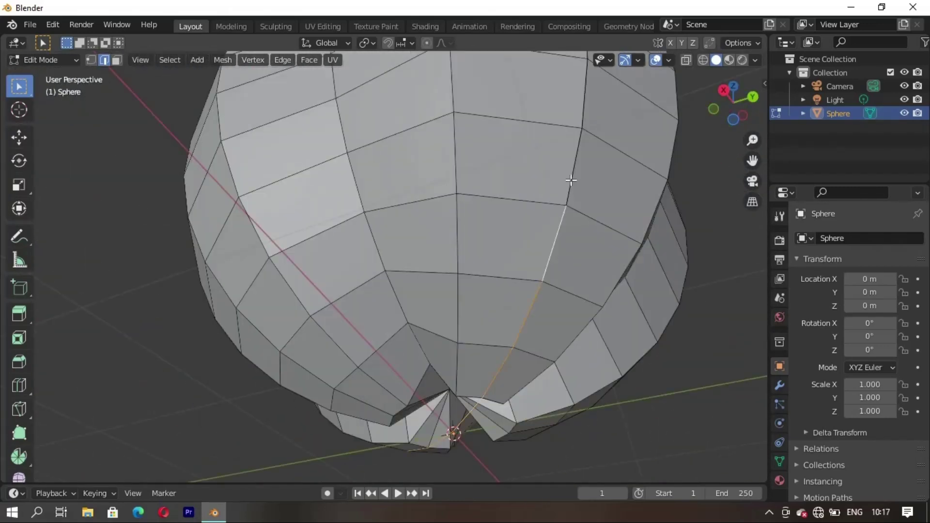
{"action": "middle_click_drag", "start_coordinate": [573, 136], "coordinate": [444, 268], "text": "shift"}
{"action": "middle_click_drag", "start_coordinate": [427, 195], "coordinate": [402, 189]}
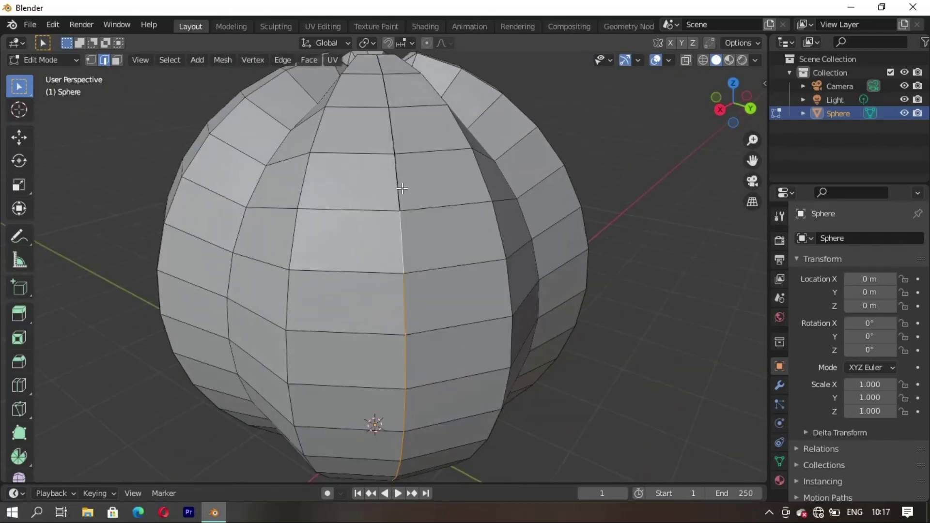
{"action": "mouse_move", "coordinate": [380, 88]}
{"action": "middle_mouse_down"}
{"action": "mouse_move", "coordinate": [440, 287]}
{"action": "mouse_move", "coordinate": [496, 244]}
{"action": "middle_mouse_up"}
Step: Delete the selected edges to open a slit at the top and return to Object Mode
{"action": "key", "text": "x"}
{"action": "left_click", "coordinate": [495, 243]}
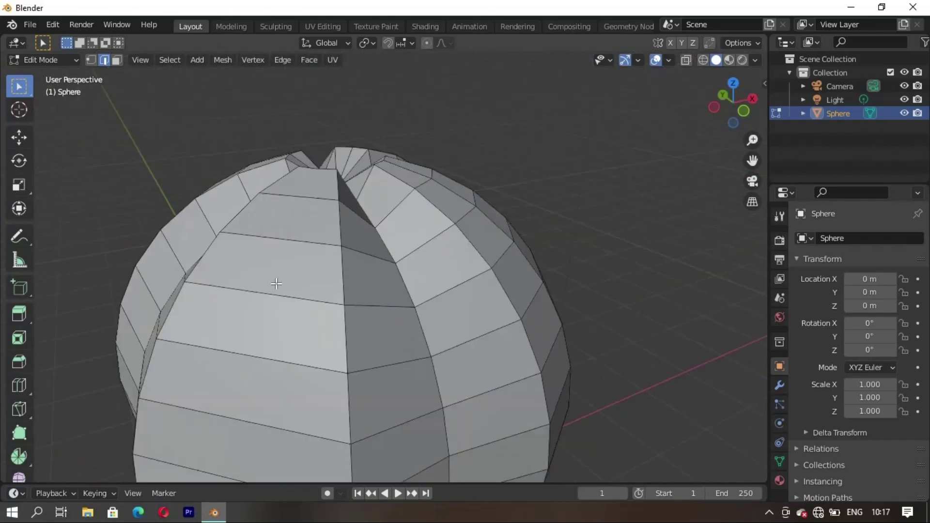
{"action": "middle_click_drag", "start_coordinate": [276, 284], "coordinate": [545, 294]}
{"action": "key", "text": "Tab"}
{"action": "middle_click_drag", "start_coordinate": [339, 297], "coordinate": [436, 311]}
Step: Turn on auto smooth and add a Subdivision Surface modifier with viewport level 3
{"action": "left_click", "coordinate": [779, 461]}
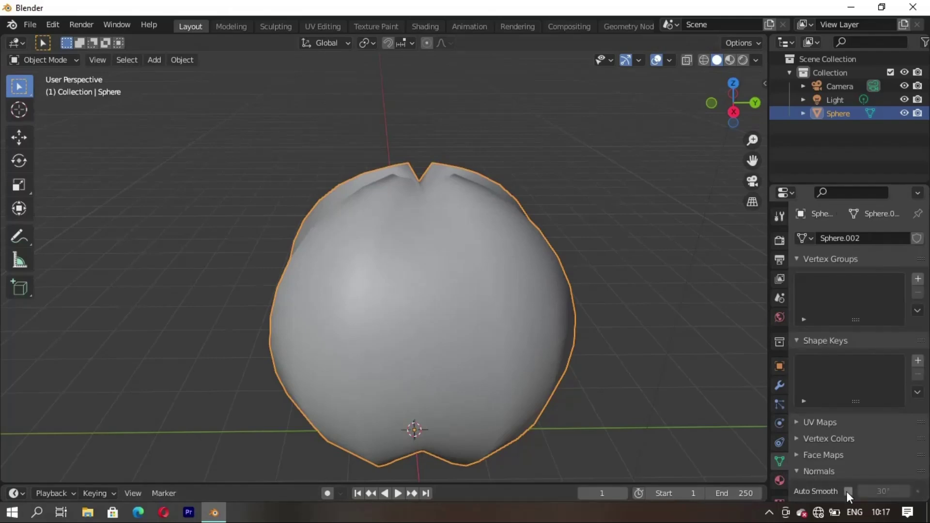
{"action": "left_click", "coordinate": [849, 491]}
{"action": "middle_click_drag", "start_coordinate": [484, 339], "coordinate": [392, 378]}
{"action": "left_click", "coordinate": [780, 386]}
{"action": "left_click", "coordinate": [842, 238]}
{"action": "left_click", "coordinate": [678, 432]}
{"action": "left_click", "coordinate": [903, 298]}
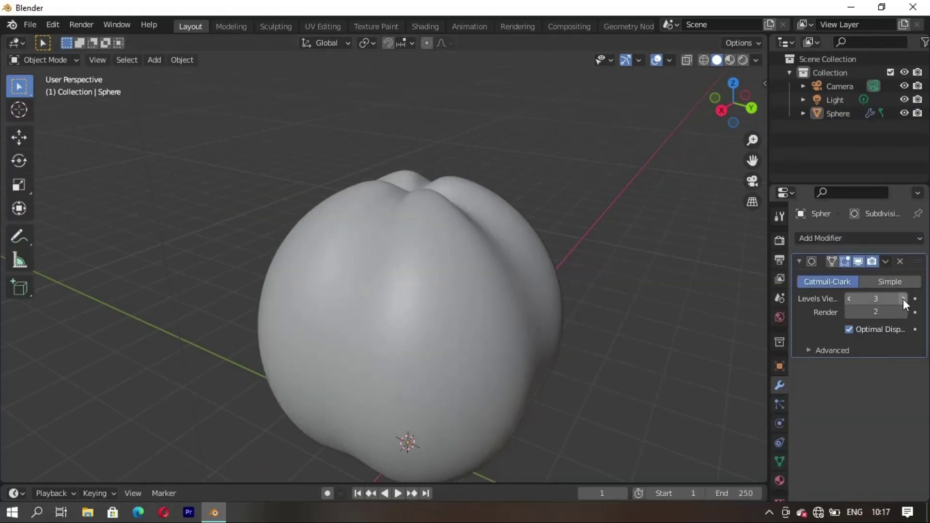
Step: Check the smoothed sphere, then orbit down onto the dented top pole
{"action": "key", "text": "Tab"}
{"action": "mouse_move", "coordinate": [436, 300]}
{"action": "middle_mouse_down"}
{"action": "mouse_move", "coordinate": [201, 297]}
{"action": "mouse_move", "coordinate": [233, 383]}
{"action": "mouse_move", "coordinate": [533, 170]}
{"action": "mouse_move", "coordinate": [390, 293]}
{"action": "mouse_move", "coordinate": [299, 322]}
{"action": "mouse_move", "coordinate": [594, 357]}
{"action": "middle_mouse_up"}
{"action": "key", "text": "Tab"}
{"action": "key", "text": "Tab"}
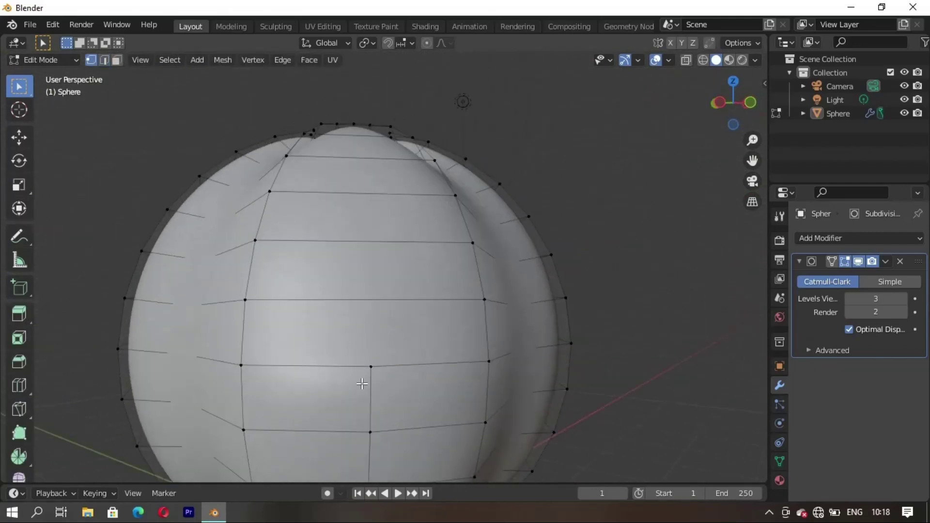
{"action": "scroll", "coordinate": [593, 358], "scroll_direction": "up", "scroll_amount": 3}
{"action": "scroll", "coordinate": [594, 358], "scroll_direction": "down", "scroll_amount": 5}
{"action": "middle_click_drag", "start_coordinate": [332, 390], "coordinate": [314, 224]}
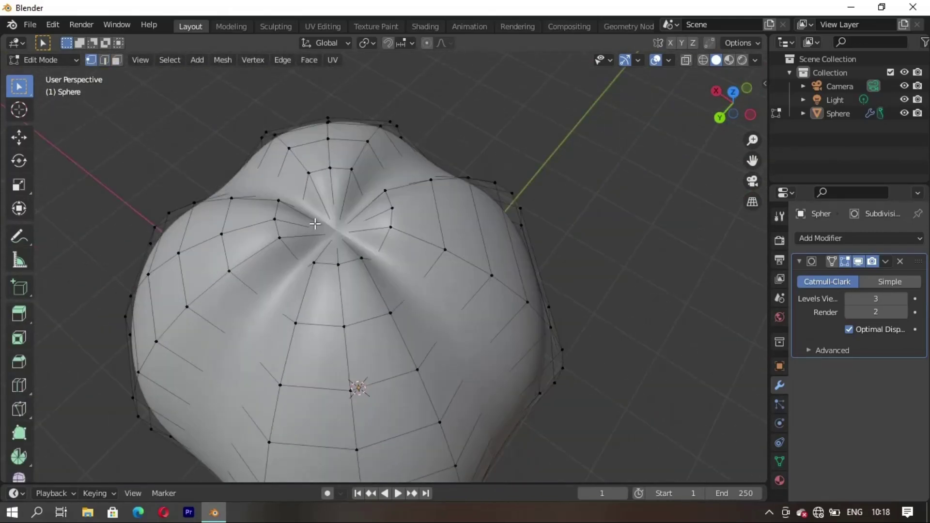
Step: Add a first horizontal edge loop, shift it along Z, and check the shape
{"action": "left_click", "coordinate": [407, 247]}
{"action": "middle_click_drag", "start_coordinate": [407, 247], "coordinate": [397, 299]}
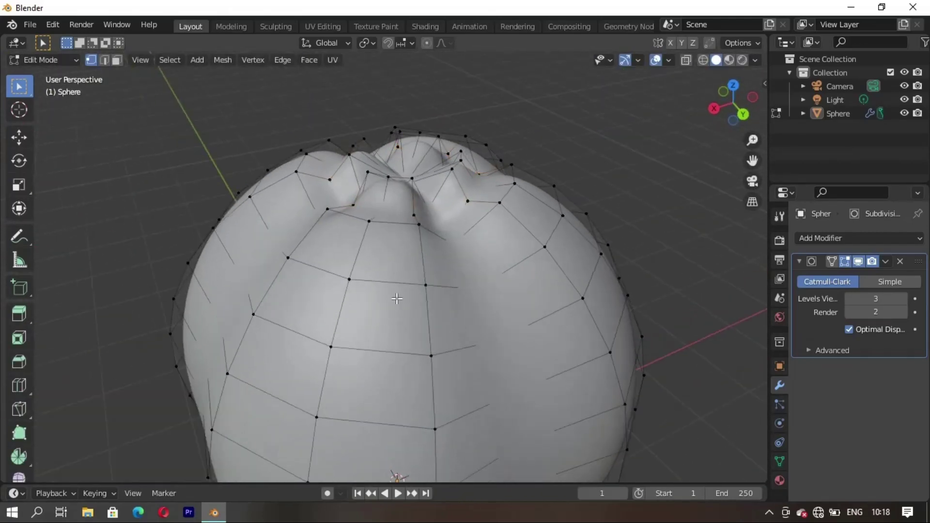
{"action": "left_click", "coordinate": [421, 323]}
{"action": "key", "text": "g"}
{"action": "key", "text": "z"}
{"action": "key", "text": "Tab"}
{"action": "mouse_move", "coordinate": [460, 345]}
{"action": "middle_mouse_down"}
{"action": "mouse_move", "coordinate": [313, 347]}
{"action": "mouse_move", "coordinate": [436, 358]}
{"action": "middle_mouse_up"}
{"action": "key", "text": "Tab"}
Step: Cut more edge loops with Ctrl+R, undoing an extra one and lowering another slightly
{"action": "key", "text": "ctrl+r"}
{"action": "left_click", "coordinate": [484, 360]}
{"action": "left_click", "coordinate": [466, 377]}
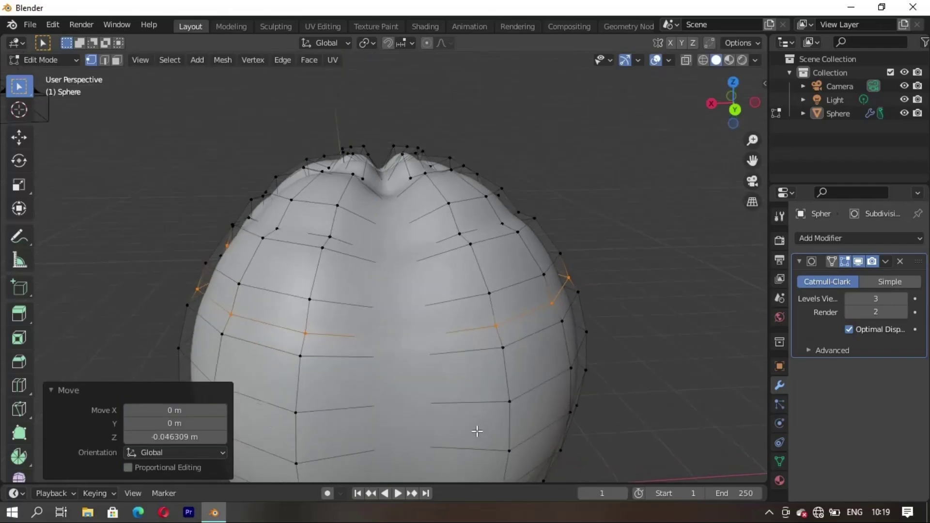
{"action": "key", "text": "ctrl+r"}
{"action": "left_click", "coordinate": [508, 378]}
{"action": "key", "text": "ctrl+z"}
{"action": "middle_click_drag", "start_coordinate": [506, 384], "coordinate": [492, 411]}
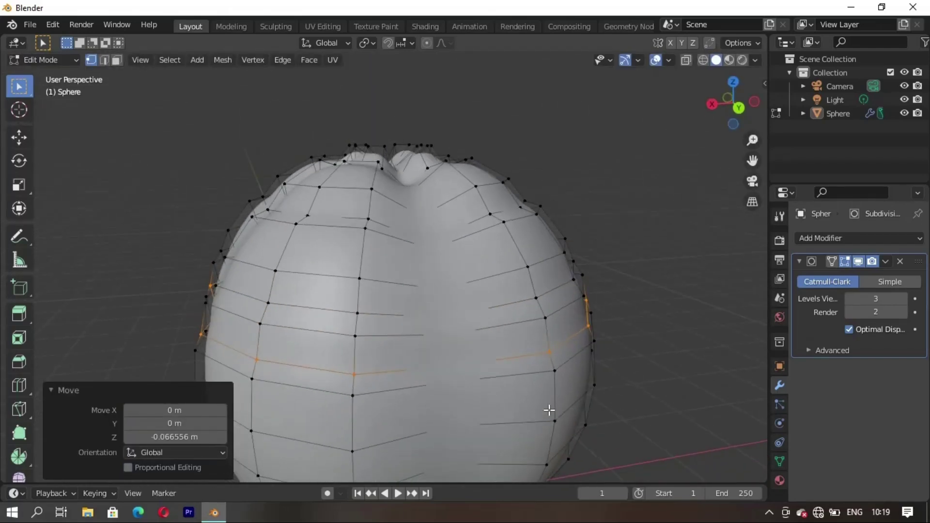
{"action": "left_click", "coordinate": [555, 413]}
{"action": "left_click", "coordinate": [546, 434]}
{"action": "middle_click_drag", "start_coordinate": [547, 433], "coordinate": [507, 381]}
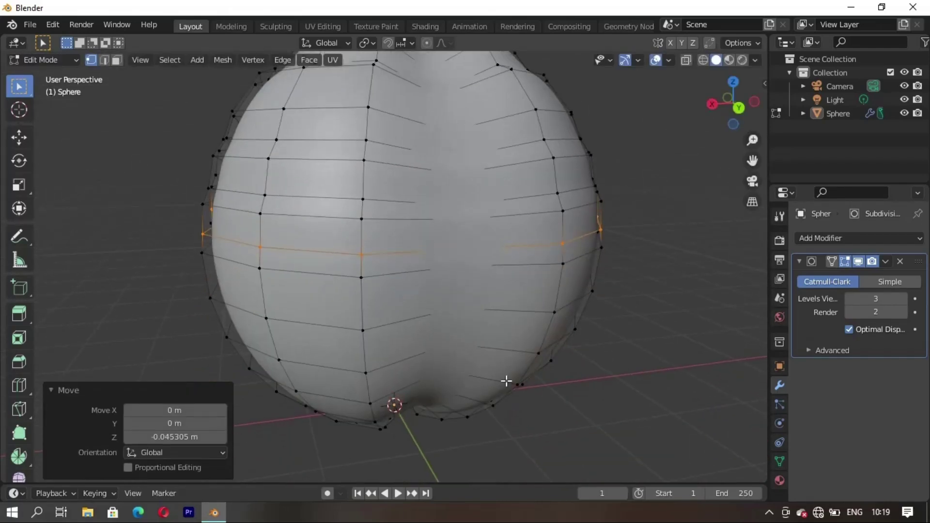
Step: Add a centred horizontal loop, move it vertically, and review the shape
{"action": "left_click", "coordinate": [553, 298]}
{"action": "right_click", "coordinate": [523, 368]}
{"action": "left_click", "coordinate": [518, 378]}
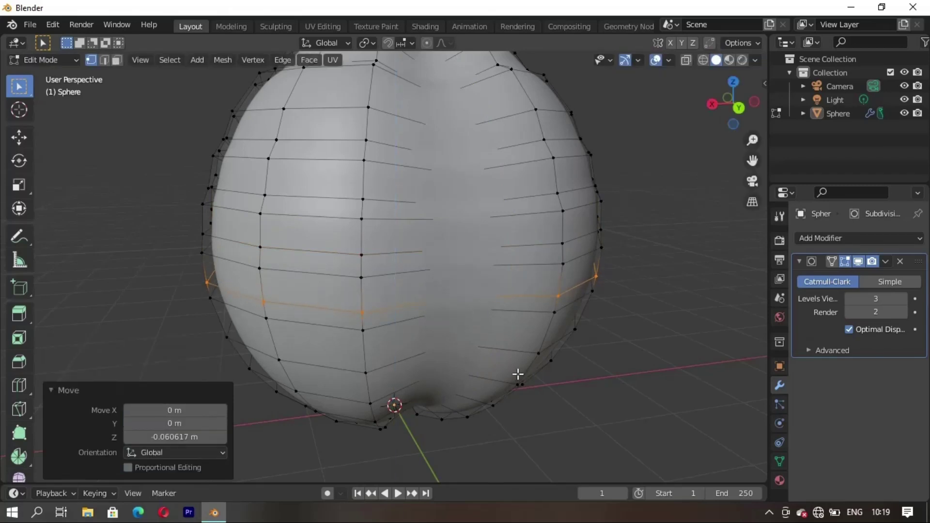
{"action": "key", "text": "Tab"}
{"action": "scroll", "coordinate": [288, 361], "scroll_direction": "down", "scroll_amount": 3}
{"action": "key", "text": "Tab"}
{"action": "scroll", "coordinate": [413, 326], "scroll_direction": "up", "scroll_amount": 3}
{"action": "scroll", "coordinate": [427, 324], "scroll_direction": "up", "scroll_amount": 2}
Step: Cut edge loops near the bottom, nudging one slightly upward
{"action": "key", "text": "ctrl+r"}
{"action": "left_click", "coordinate": [426, 327]}
{"action": "left_click", "coordinate": [425, 328]}
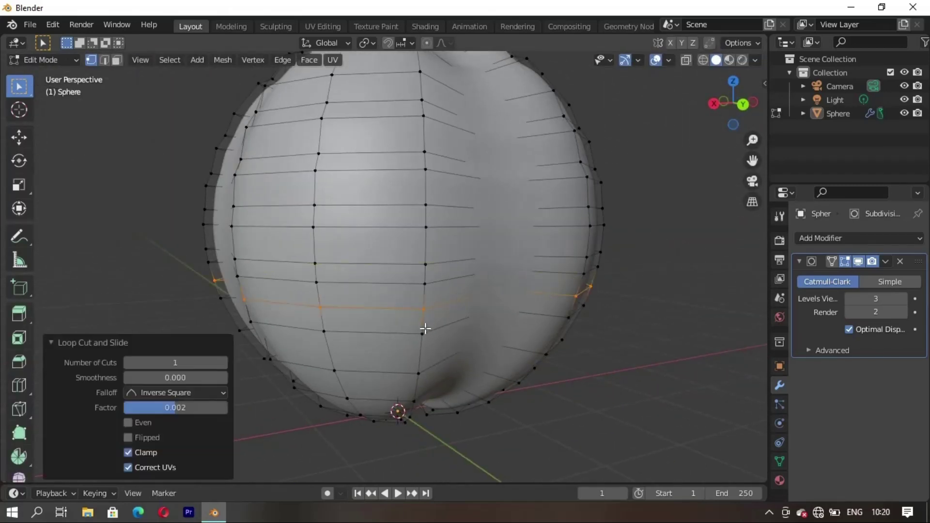
{"action": "left_click", "coordinate": [423, 354]}
{"action": "key", "text": "ctrl+z"}
{"action": "key", "text": "ctrl+z"}
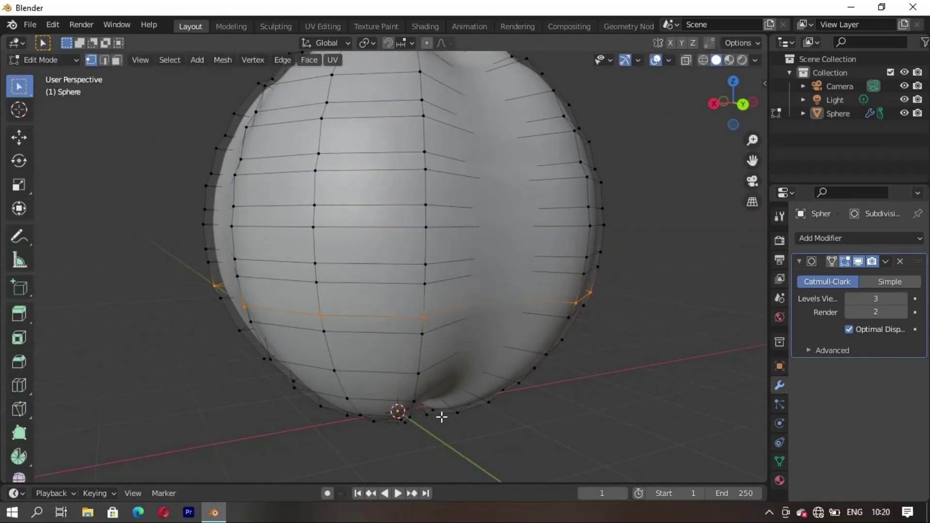
{"action": "left_click", "coordinate": [420, 364]}
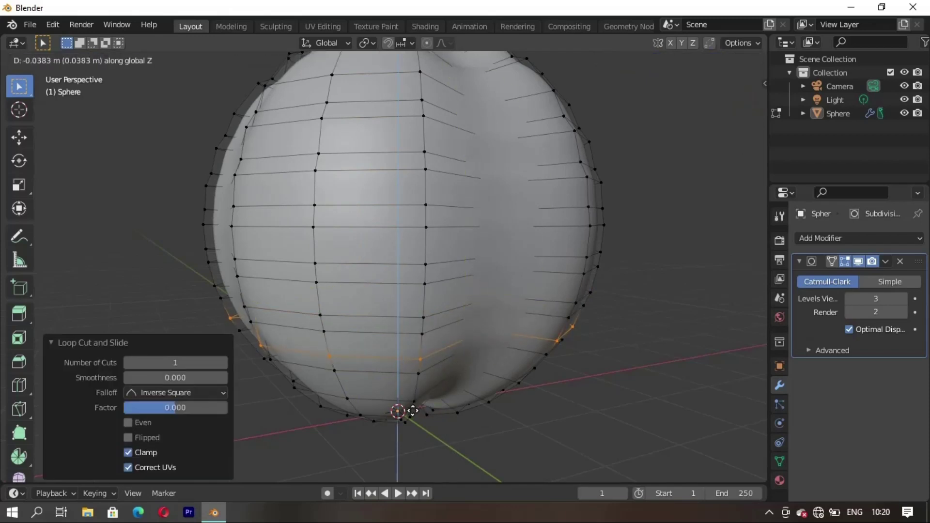
{"action": "left_click", "coordinate": [412, 406]}
{"action": "key", "text": "ctrl+z"}
{"action": "key", "text": "ctrl+shift+z"}
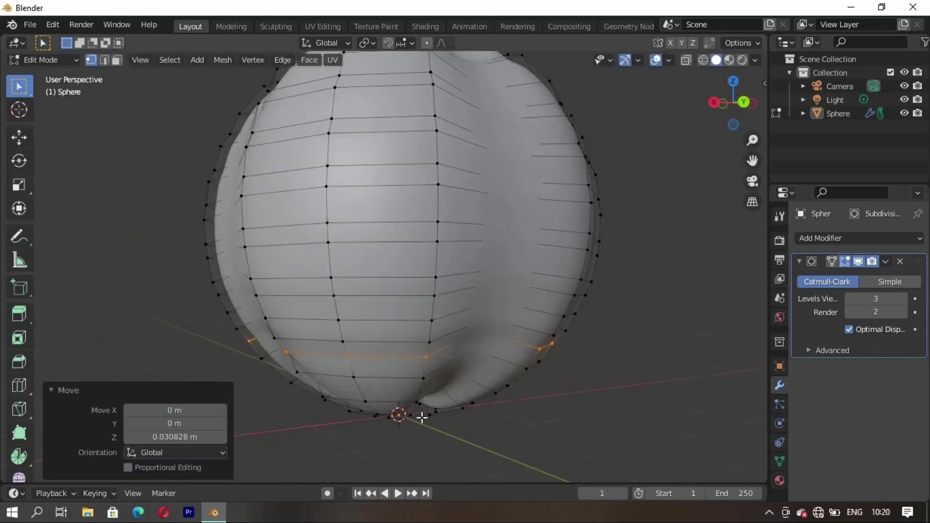
Step: Adjust the edge loops at the base from below and return to Object Mode
{"action": "middle_click_drag", "start_coordinate": [421, 415], "coordinate": [444, 317]}
{"action": "left_click", "coordinate": [433, 352], "text": "alt"}
{"action": "left_click", "coordinate": [432, 354]}
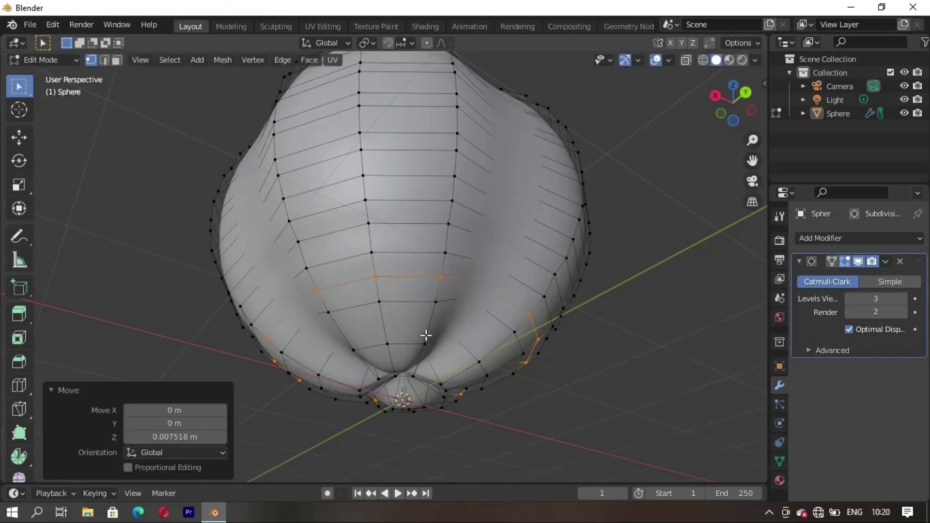
{"action": "left_click", "coordinate": [432, 374], "text": "alt"}
{"action": "left_click", "coordinate": [431, 372]}
{"action": "mouse_move", "coordinate": [431, 372]}
{"action": "middle_mouse_down"}
{"action": "mouse_move", "coordinate": [458, 416]}
{"action": "mouse_move", "coordinate": [396, 408]}
{"action": "mouse_move", "coordinate": [270, 357]}
{"action": "mouse_move", "coordinate": [315, 300]}
{"action": "mouse_move", "coordinate": [398, 275]}
{"action": "mouse_move", "coordinate": [442, 326]}
{"action": "mouse_move", "coordinate": [304, 273]}
{"action": "mouse_move", "coordinate": [439, 242]}
{"action": "middle_mouse_up"}
{"action": "key", "text": "Tab"}
{"action": "key", "text": "Tab"}
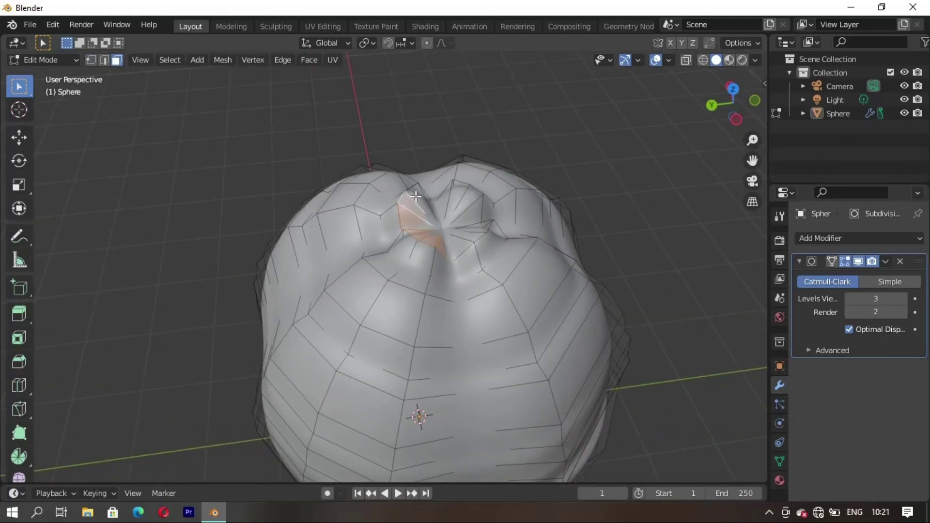
Step: Grow the top face selection and show the subdivided result on the edit cage
{"action": "middle_click_drag", "start_coordinate": [416, 196], "coordinate": [465, 243]}
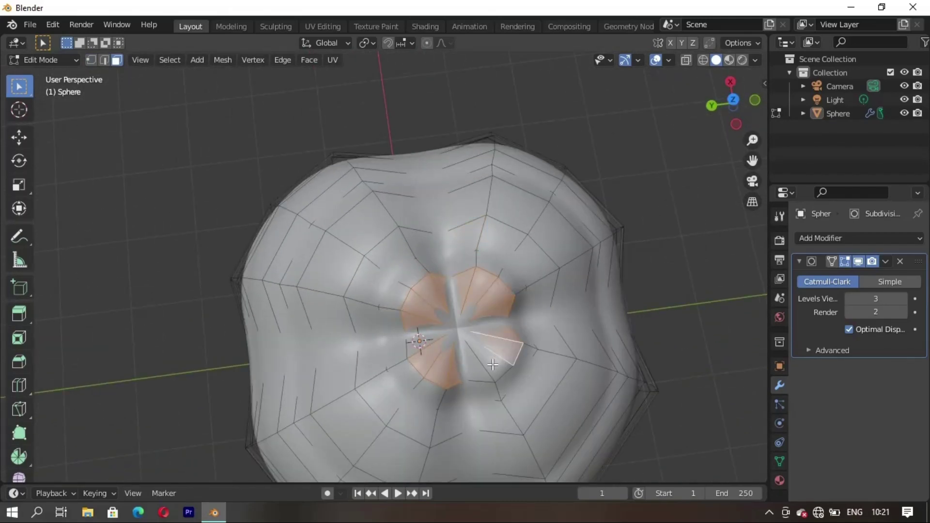
{"action": "mouse_move", "coordinate": [493, 365]}
{"action": "middle_mouse_down"}
{"action": "mouse_move", "coordinate": [492, 289]}
{"action": "mouse_move", "coordinate": [645, 263]}
{"action": "middle_mouse_up"}
{"action": "key", "text": "ctrl+KP_Add"}
{"action": "key", "text": "ctrl+KP_Add"}
{"action": "scroll", "coordinate": [446, 300], "scroll_direction": "down", "scroll_amount": 5}
{"action": "left_click", "coordinate": [845, 262]}
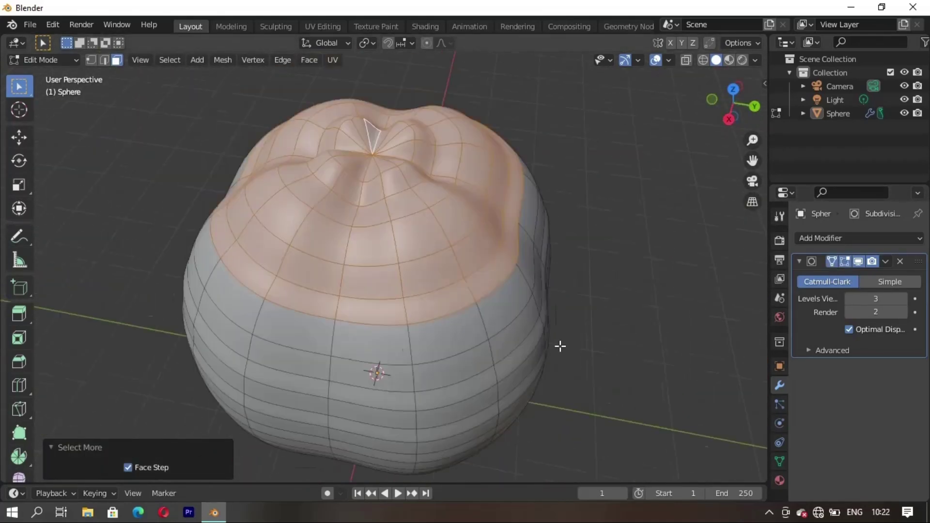
Step: Enlarge the extruded top region and lower it along Z
{"action": "middle_click_drag", "start_coordinate": [558, 344], "coordinate": [519, 305]}
{"action": "middle_click_drag", "start_coordinate": [419, 319], "coordinate": [402, 328]}
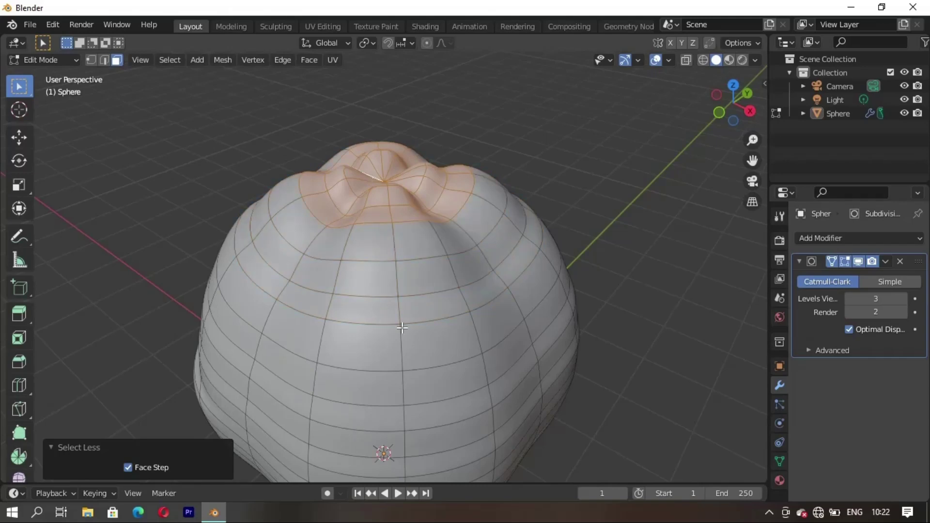
{"action": "left_click", "coordinate": [412, 339]}
{"action": "scroll", "coordinate": [413, 333], "scroll_direction": "up", "scroll_amount": 3}
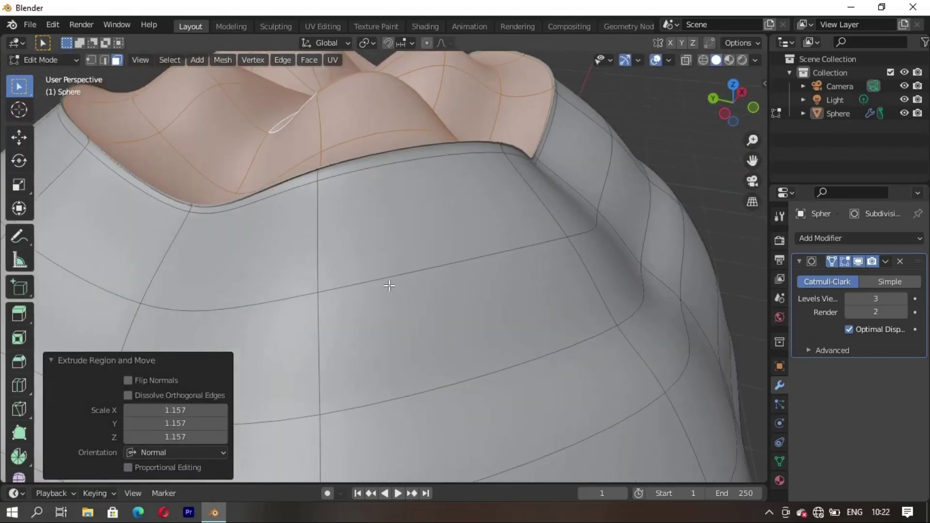
{"action": "mouse_move", "coordinate": [390, 285]}
{"action": "middle_mouse_down"}
{"action": "mouse_move", "coordinate": [331, 323]}
{"action": "mouse_move", "coordinate": [390, 321]}
{"action": "middle_mouse_up"}
{"action": "left_click", "coordinate": [339, 313]}
{"action": "scroll", "coordinate": [434, 287], "scroll_direction": "down", "scroll_amount": 3}
{"action": "key", "text": "Tab"}
{"action": "key", "text": "Tab"}
{"action": "key", "text": "g"}
{"action": "key", "text": "z"}
{"action": "left_click", "coordinate": [388, 331]}
Step: Duplicate the top faces in place and separate them into Sphere.001
{"action": "right_click", "coordinate": [356, 328]}
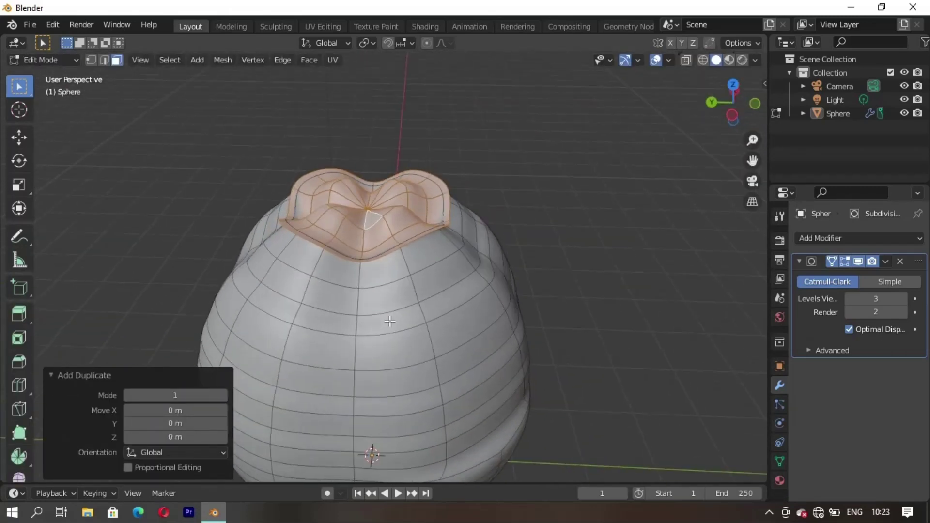
{"action": "key", "text": "alt+a"}
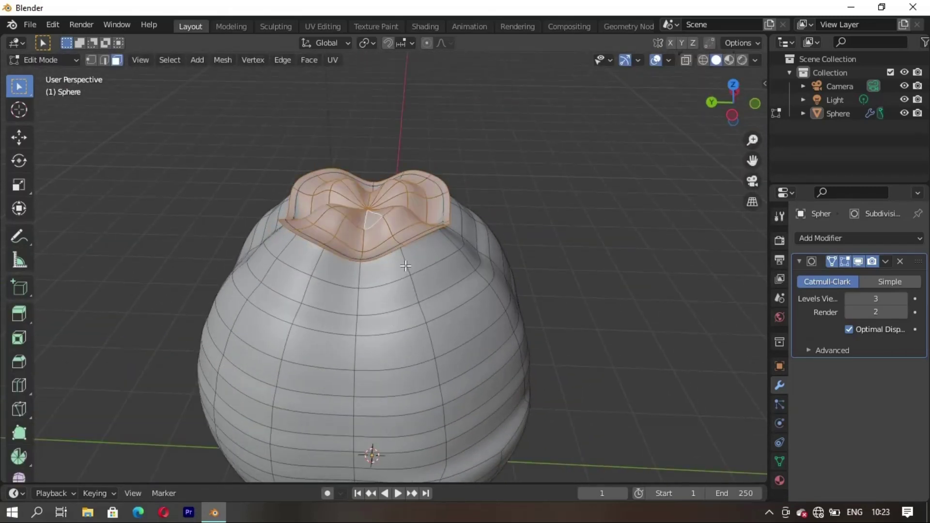
{"action": "key", "text": "p"}
{"action": "left_click", "coordinate": [405, 266]}
{"action": "key", "text": "Tab"}
Step: Select the Sphere.001 cap and enter its Edit Mode
{"action": "left_click", "coordinate": [411, 294]}
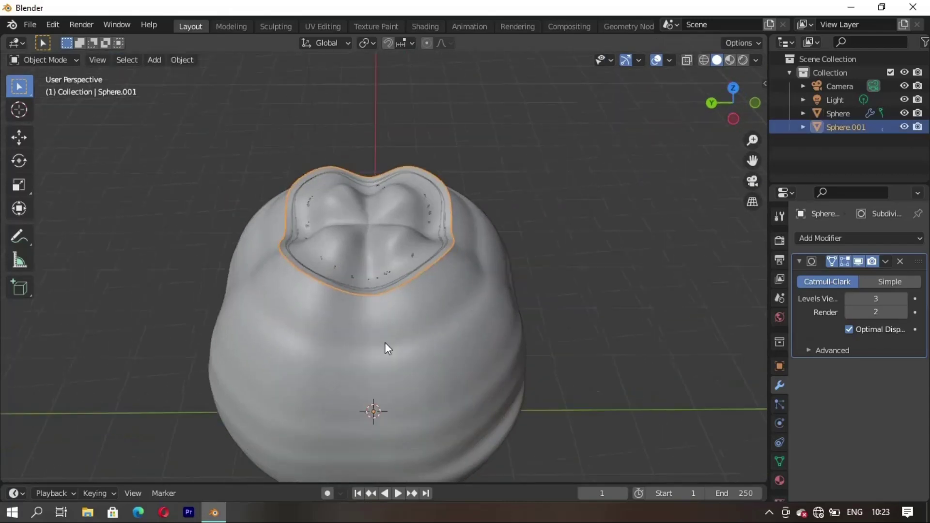
{"action": "middle_click_drag", "start_coordinate": [386, 342], "coordinate": [366, 338]}
{"action": "key", "text": "g"}
{"action": "key", "text": "z"}
{"action": "key", "text": "Escape"}
{"action": "key", "text": "Tab"}
{"action": "mouse_move", "coordinate": [326, 364]}
{"action": "middle_mouse_down"}
{"action": "mouse_move", "coordinate": [395, 347]}
{"action": "mouse_move", "coordinate": [354, 344]}
{"action": "mouse_move", "coordinate": [359, 414]}
{"action": "mouse_move", "coordinate": [400, 387]}
{"action": "mouse_move", "coordinate": [528, 372]}
{"action": "middle_mouse_up"}
Step: Lower the cap faces along Z in two moves and leave Edit Mode
{"action": "key", "text": "g"}
{"action": "key", "text": "z"}
{"action": "left_click", "coordinate": [353, 347]}
{"action": "key", "text": "g"}
{"action": "key", "text": "z"}
{"action": "left_click", "coordinate": [399, 386]}
{"action": "key", "text": "Tab"}
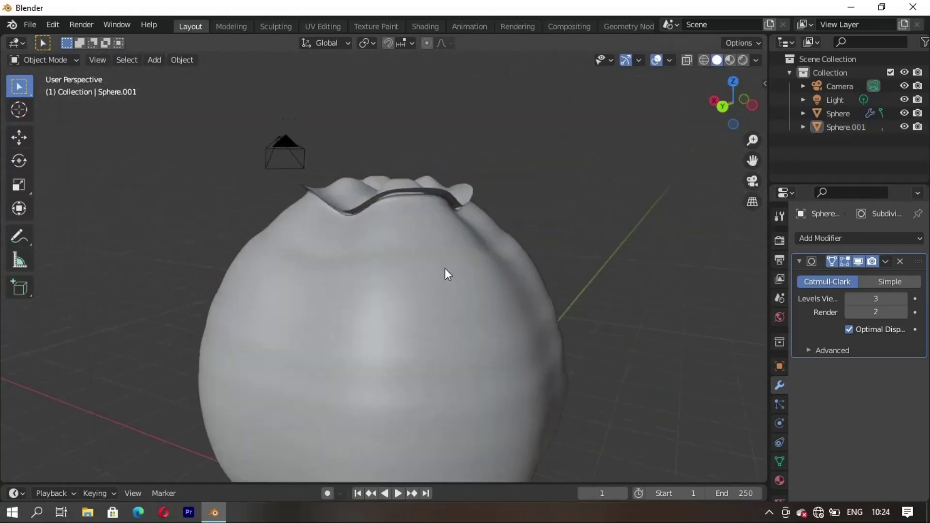
Step: Select the face rings below the cap on the body and separate them as Sphere.002
{"action": "left_click", "coordinate": [445, 272]}
{"action": "key", "text": "Tab"}
{"action": "mouse_move", "coordinate": [381, 254]}
{"action": "middle_mouse_down"}
{"action": "mouse_move", "coordinate": [373, 360]}
{"action": "mouse_move", "coordinate": [442, 249]}
{"action": "mouse_move", "coordinate": [466, 313]}
{"action": "mouse_move", "coordinate": [477, 233]}
{"action": "mouse_move", "coordinate": [446, 307]}
{"action": "middle_mouse_up"}
{"action": "left_click", "coordinate": [411, 293], "text": "alt"}
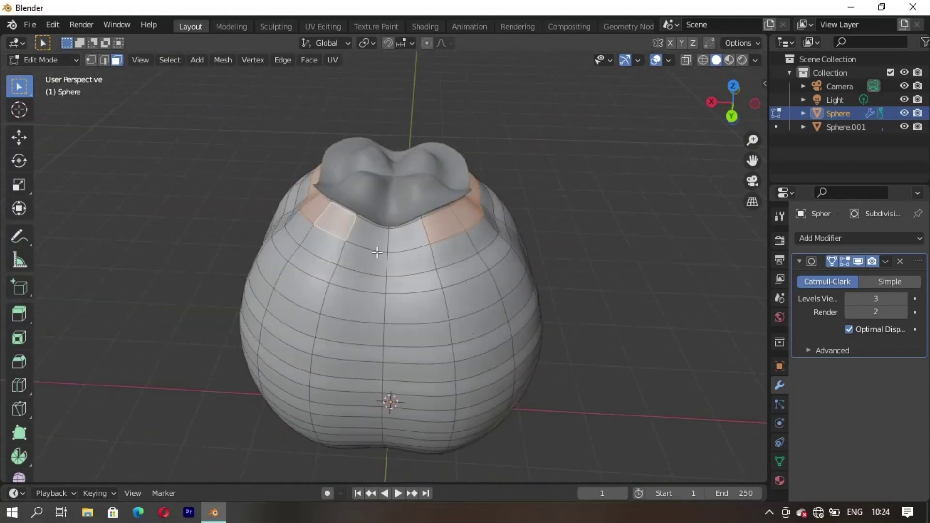
{"action": "key", "text": "ctrl+KP_Add"}
{"action": "middle_click_drag", "start_coordinate": [413, 339], "coordinate": [466, 314]}
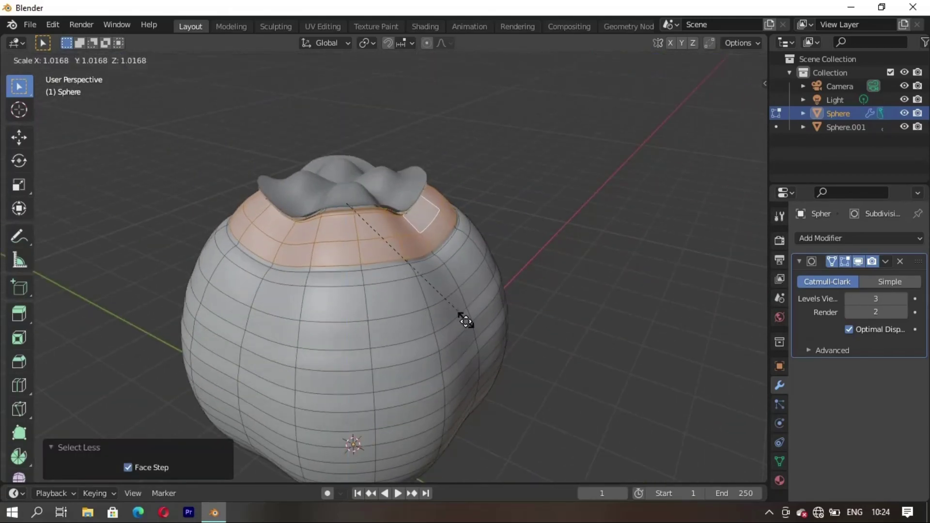
{"action": "left_click", "coordinate": [464, 322]}
{"action": "key", "text": "p"}
{"action": "key", "text": "Tab"}
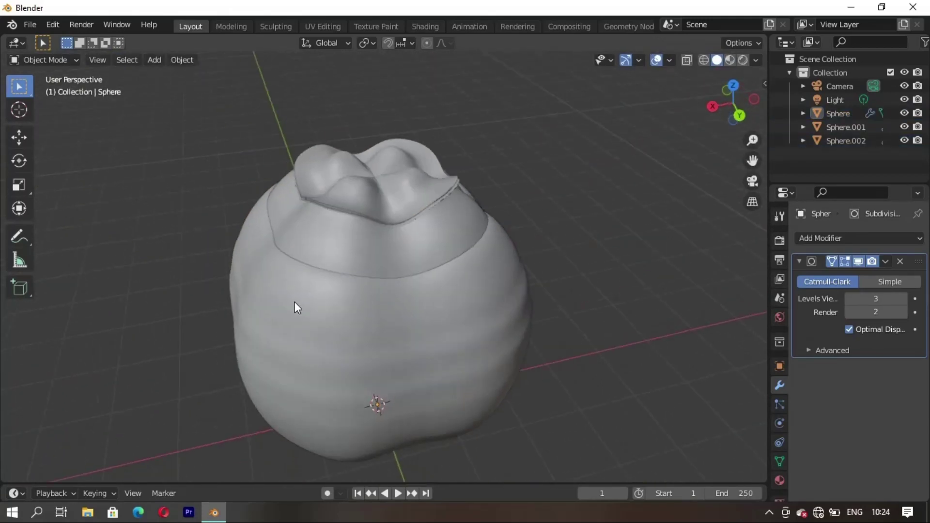
Step: Select and grow the next face ring and separate it as Sphere.003
{"action": "key", "text": "Tab"}
{"action": "left_click", "coordinate": [437, 267], "text": "alt"}
{"action": "mouse_move", "coordinate": [438, 266]}
{"action": "middle_mouse_down"}
{"action": "mouse_move", "coordinate": [505, 276]}
{"action": "mouse_move", "coordinate": [426, 433]}
{"action": "mouse_move", "coordinate": [333, 368]}
{"action": "mouse_move", "coordinate": [577, 365]}
{"action": "middle_mouse_up"}
{"action": "scroll", "coordinate": [333, 368], "scroll_direction": "down", "scroll_amount": 3}
{"action": "key", "text": "ctrl+KP_Add"}
{"action": "left_click", "coordinate": [577, 364]}
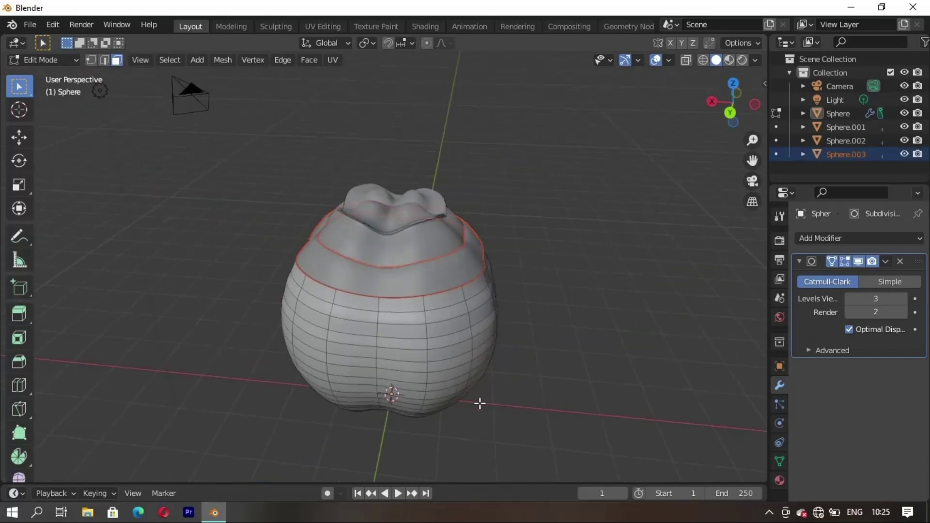
{"action": "key", "text": "Tab"}
Step: Select another horizontal face loop and separate it as Sphere.004
{"action": "mouse_move", "coordinate": [576, 320]}
{"action": "middle_mouse_down"}
{"action": "mouse_move", "coordinate": [349, 322]}
{"action": "mouse_move", "coordinate": [451, 346]}
{"action": "mouse_move", "coordinate": [455, 326]}
{"action": "mouse_move", "coordinate": [385, 328]}
{"action": "mouse_move", "coordinate": [461, 353]}
{"action": "mouse_move", "coordinate": [297, 362]}
{"action": "mouse_move", "coordinate": [426, 390]}
{"action": "mouse_move", "coordinate": [477, 355]}
{"action": "mouse_move", "coordinate": [387, 391]}
{"action": "mouse_move", "coordinate": [349, 436]}
{"action": "mouse_move", "coordinate": [336, 366]}
{"action": "middle_mouse_up"}
{"action": "key", "text": "Tab"}
{"action": "left_click", "coordinate": [377, 315], "text": "alt"}
{"action": "key", "text": "p"}
{"action": "left_click", "coordinate": [403, 399]}
{"action": "key", "text": "Tab"}
Step: Select the Sphere.001 cap and open it in Edit Mode
{"action": "mouse_move", "coordinate": [357, 327]}
{"action": "middle_mouse_down"}
{"action": "mouse_move", "coordinate": [429, 256]}
{"action": "mouse_move", "coordinate": [410, 315]}
{"action": "mouse_move", "coordinate": [374, 287]}
{"action": "mouse_move", "coordinate": [433, 305]}
{"action": "mouse_move", "coordinate": [299, 351]}
{"action": "mouse_move", "coordinate": [330, 350]}
{"action": "mouse_move", "coordinate": [260, 311]}
{"action": "mouse_move", "coordinate": [414, 310]}
{"action": "mouse_move", "coordinate": [257, 231]}
{"action": "middle_mouse_up"}
{"action": "left_click", "coordinate": [432, 305]}
{"action": "key", "text": "Tab"}
Step: Isolate Sphere.001 in local view and pull its centre vertex down along Z
{"action": "key", "text": "1"}
{"action": "key", "text": "KP_Divide"}
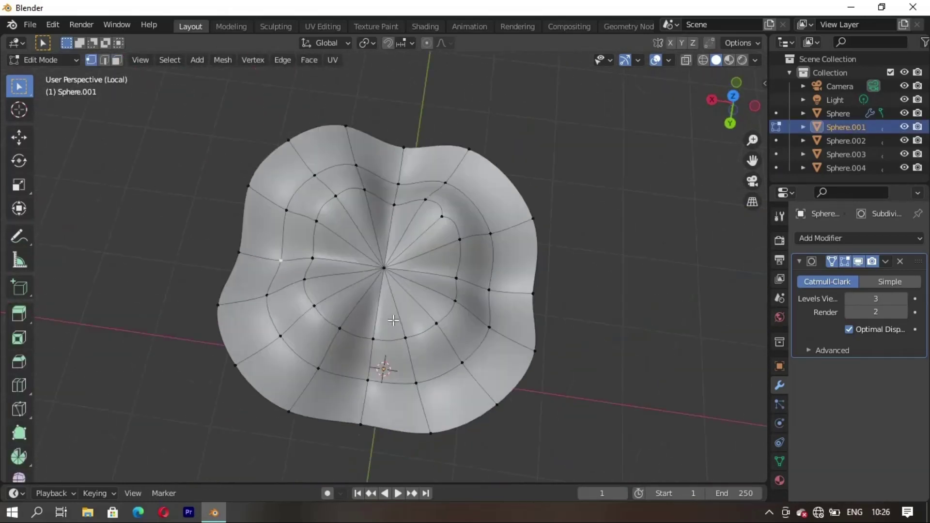
{"action": "scroll", "coordinate": [551, 371], "scroll_direction": "up", "scroll_amount": 3}
{"action": "left_click", "coordinate": [384, 270]}
{"action": "key", "text": "g"}
{"action": "key", "text": "z"}
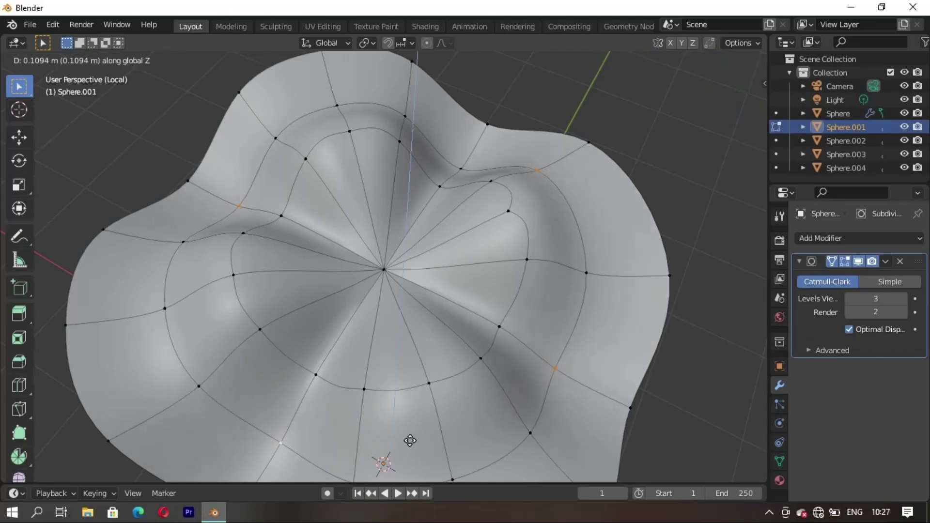
{"action": "scroll", "coordinate": [390, 426], "scroll_direction": "down", "scroll_amount": 4}
{"action": "middle_click_drag", "start_coordinate": [391, 426], "coordinate": [392, 315]}
{"action": "left_click", "coordinate": [396, 320]}
Step: Raise two of the cap's rim vertices along Z
{"action": "key", "text": "g"}
{"action": "key", "text": "z"}
{"action": "left_click", "coordinate": [421, 356]}
{"action": "middle_click_drag", "start_coordinate": [422, 356], "coordinate": [451, 197]}
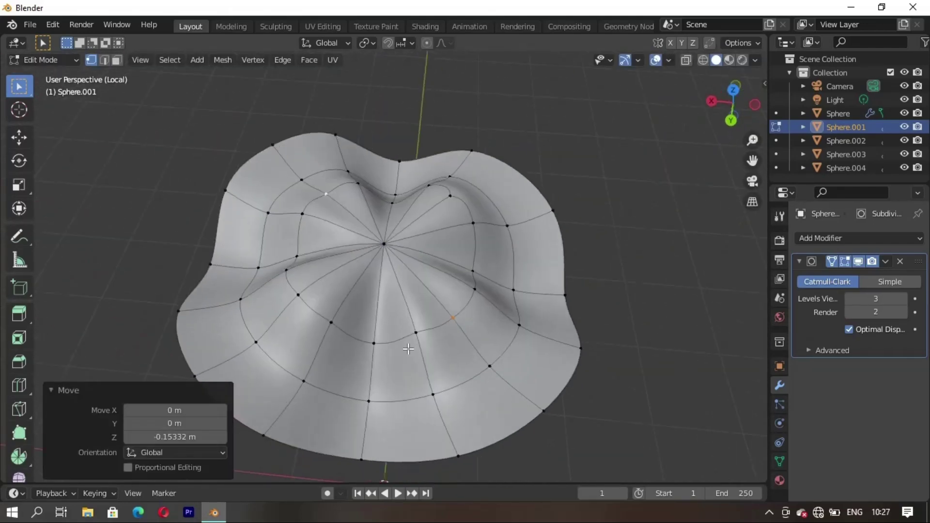
{"action": "key", "text": "g"}
{"action": "key", "text": "z"}
{"action": "left_click", "coordinate": [353, 429]}
Step: Orbit to inspect the cap and raise another rim vertex along Z
{"action": "scroll", "coordinate": [353, 430], "scroll_direction": "down", "scroll_amount": 3}
{"action": "mouse_move", "coordinate": [354, 430]}
{"action": "middle_mouse_down"}
{"action": "mouse_move", "coordinate": [416, 353]}
{"action": "mouse_move", "coordinate": [338, 351]}
{"action": "middle_mouse_up"}
{"action": "middle_click_drag", "start_coordinate": [495, 368], "coordinate": [280, 326]}
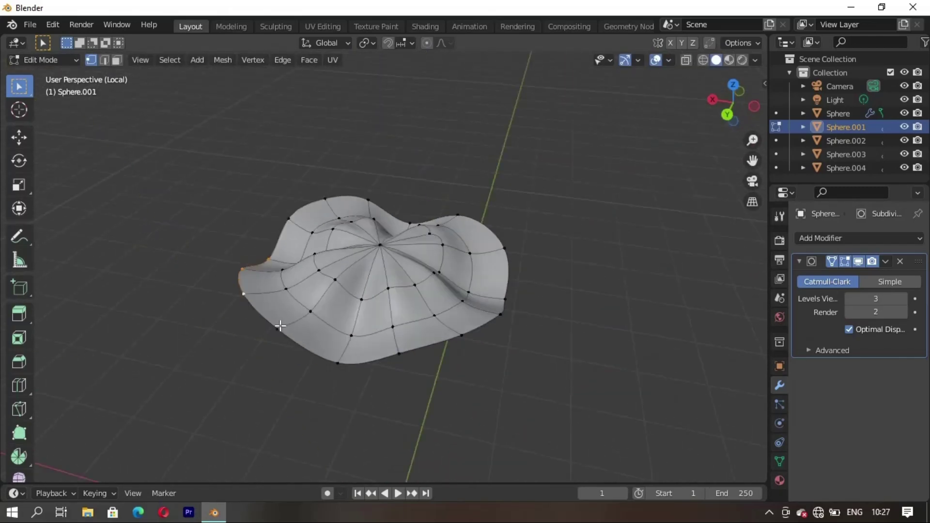
{"action": "mouse_move", "coordinate": [468, 331]}
{"action": "middle_mouse_down"}
{"action": "mouse_move", "coordinate": [486, 336]}
{"action": "mouse_move", "coordinate": [363, 386]}
{"action": "mouse_move", "coordinate": [500, 346]}
{"action": "mouse_move", "coordinate": [384, 397]}
{"action": "mouse_move", "coordinate": [478, 382]}
{"action": "middle_mouse_up"}
{"action": "key", "text": "g"}
{"action": "key", "text": "z"}
{"action": "left_click", "coordinate": [477, 388]}
Step: Leave local view and raise all the cap's vertices about 0.03 m along Z
{"action": "key", "text": "KP_Divide"}
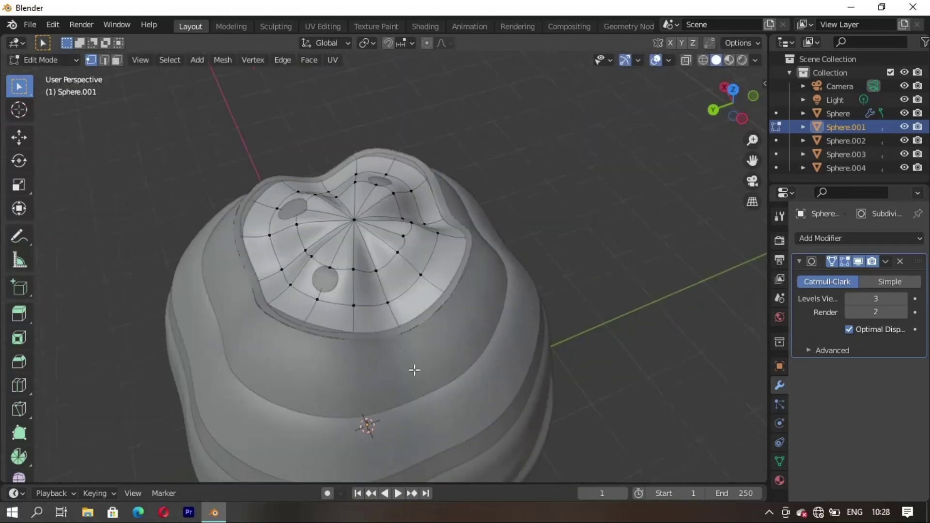
{"action": "key", "text": "a"}
{"action": "key", "text": "g"}
{"action": "key", "text": "z"}
{"action": "left_click", "coordinate": [402, 407]}
{"action": "key", "text": "g"}
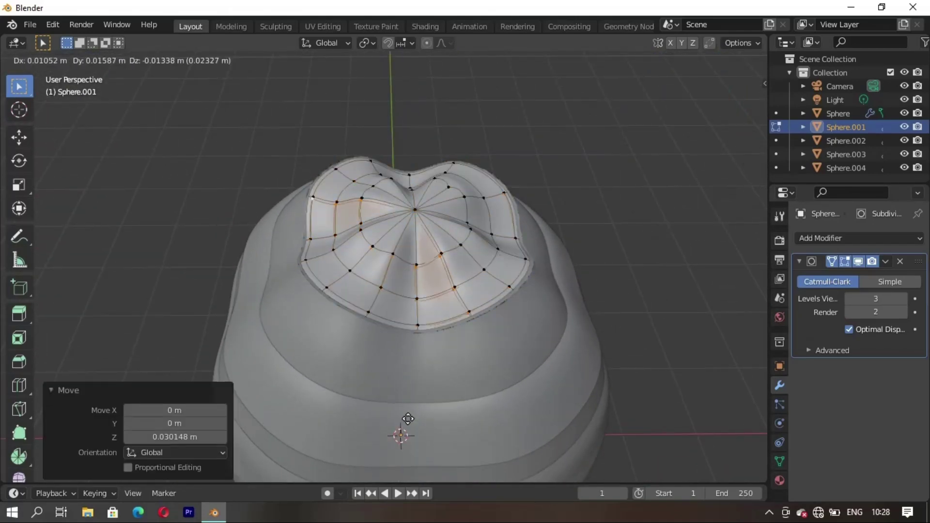
{"action": "left_click", "coordinate": [409, 421]}
Step: Apply Shade Smooth to the cap in Object Mode
{"action": "key", "text": "Tab"}
{"action": "mouse_move", "coordinate": [663, 330]}
{"action": "middle_mouse_down"}
{"action": "mouse_move", "coordinate": [561, 291]}
{"action": "mouse_move", "coordinate": [405, 364]}
{"action": "mouse_move", "coordinate": [357, 322]}
{"action": "middle_mouse_up"}
{"action": "key", "text": "Tab"}
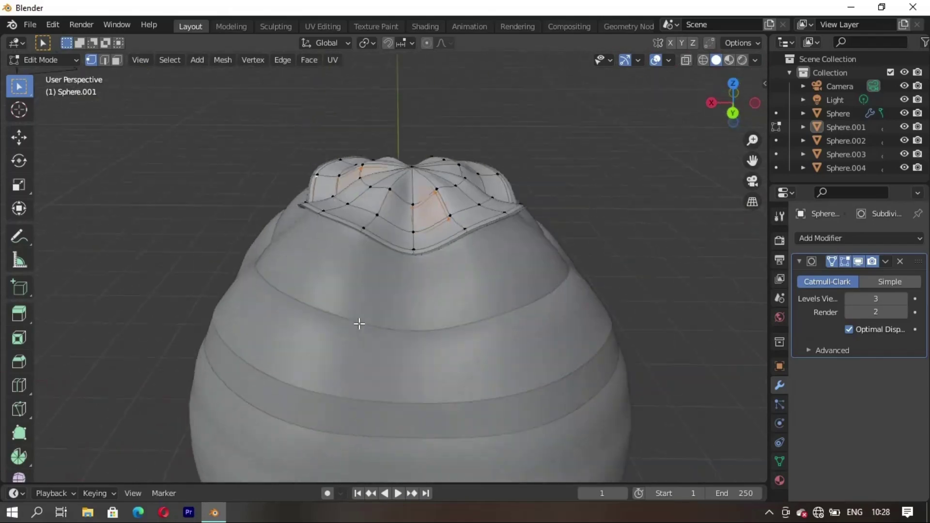
{"action": "key", "text": "Tab"}
{"action": "right_click", "coordinate": [627, 191]}
{"action": "left_click", "coordinate": [628, 191]}
{"action": "mouse_move", "coordinate": [628, 191]}
{"action": "middle_mouse_down"}
{"action": "mouse_move", "coordinate": [283, 366]}
{"action": "mouse_move", "coordinate": [502, 344]}
{"action": "mouse_move", "coordinate": [423, 282]}
{"action": "mouse_move", "coordinate": [322, 348]}
{"action": "mouse_move", "coordinate": [582, 370]}
{"action": "mouse_move", "coordinate": [407, 374]}
{"action": "mouse_move", "coordinate": [408, 332]}
{"action": "mouse_move", "coordinate": [457, 343]}
{"action": "mouse_move", "coordinate": [367, 336]}
{"action": "middle_mouse_up"}
{"action": "key", "text": "Tab"}
{"action": "key", "text": "Tab"}
Step: Add a cylinder, move it along Z and scale it down to stem size
{"action": "key", "text": "shift+a"}
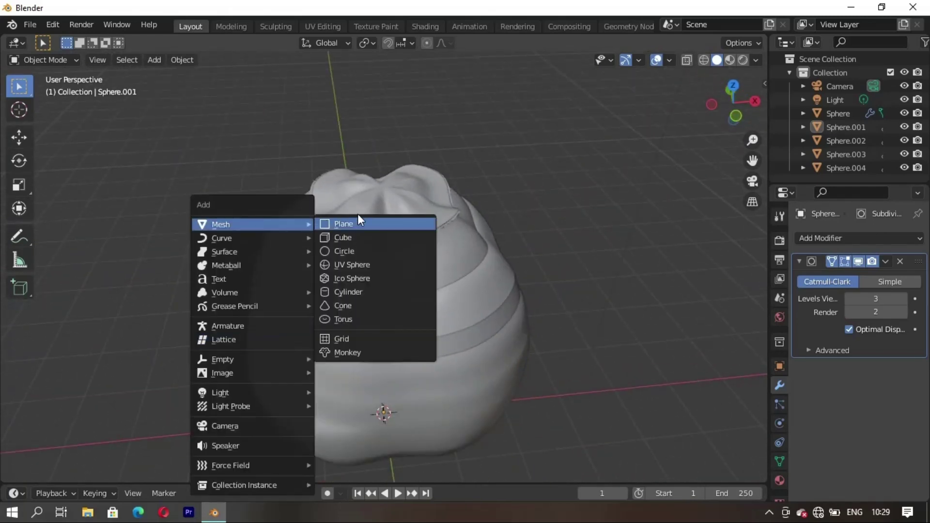
{"action": "left_click", "coordinate": [383, 292]}
{"action": "key", "text": "g"}
{"action": "key", "text": "z"}
{"action": "left_click", "coordinate": [503, 425]}
{"action": "key", "text": "s"}
{"action": "left_click", "coordinate": [399, 260]}
{"action": "middle_click_drag", "start_coordinate": [399, 260], "coordinate": [446, 351]}
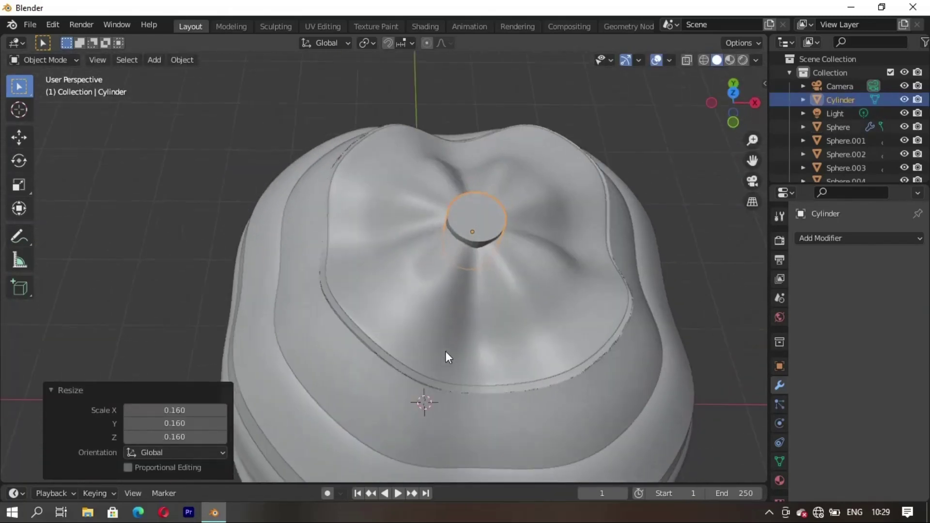
{"action": "key", "text": "s"}
{"action": "left_click", "coordinate": [487, 324]}
Step: Add a Subdivision Surface modifier to the cylinder and isolate it in Edit Mode
{"action": "left_click", "coordinate": [857, 238]}
{"action": "left_click", "coordinate": [606, 436]}
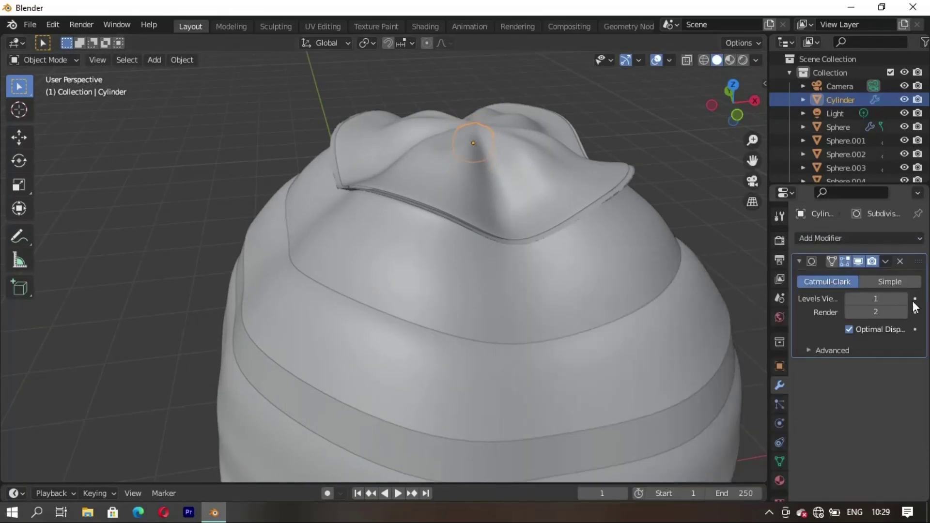
{"action": "key", "text": "KP_Divide"}
{"action": "key", "text": "Tab"}
{"action": "left_click", "coordinate": [779, 461]}
{"action": "scroll", "coordinate": [412, 369], "scroll_direction": "down", "scroll_amount": 2}
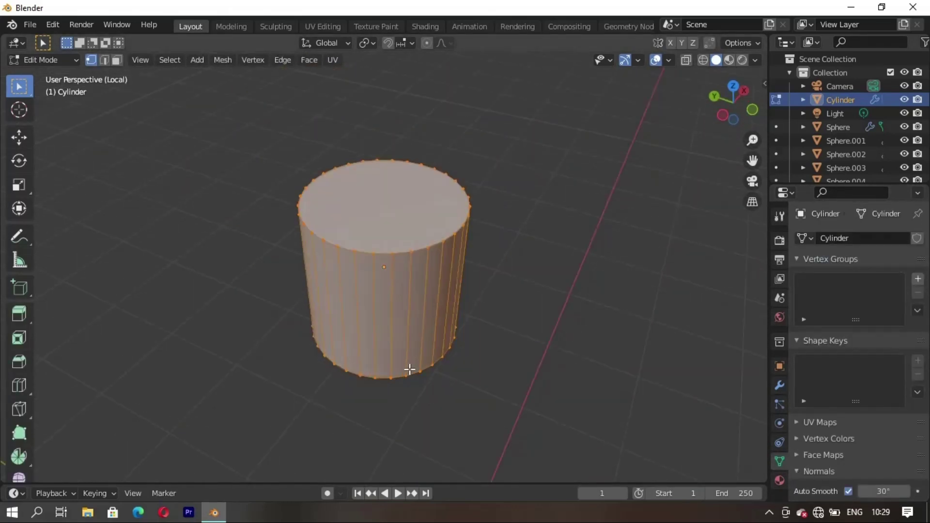
{"action": "key", "text": "s"}
{"action": "key", "text": "Escape"}
{"action": "key", "text": "alt+a"}
{"action": "scroll", "coordinate": [347, 259], "scroll_direction": "up", "scroll_amount": 2}
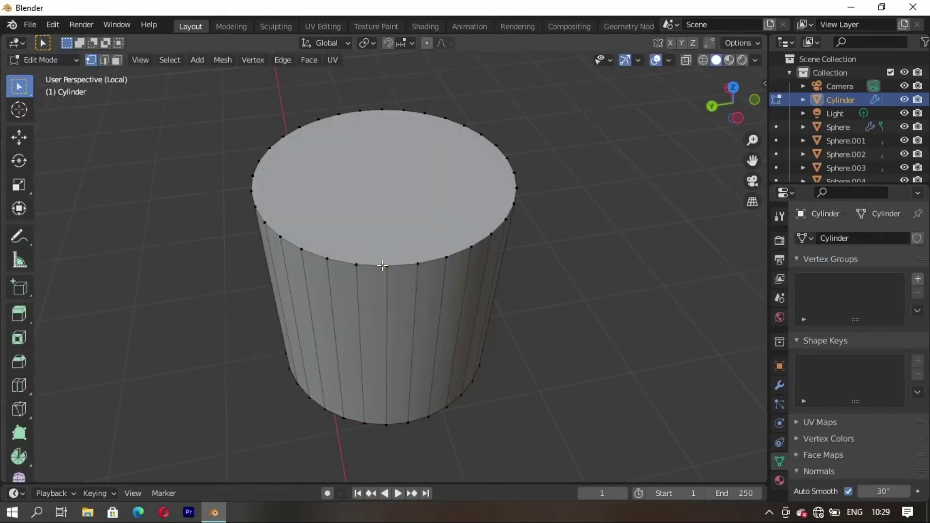
Step: Extrude the cylinder's top face upward and set subdivision to level 3
{"action": "key", "text": "3"}
{"action": "left_click", "coordinate": [374, 182]}
{"action": "key", "text": "e"}
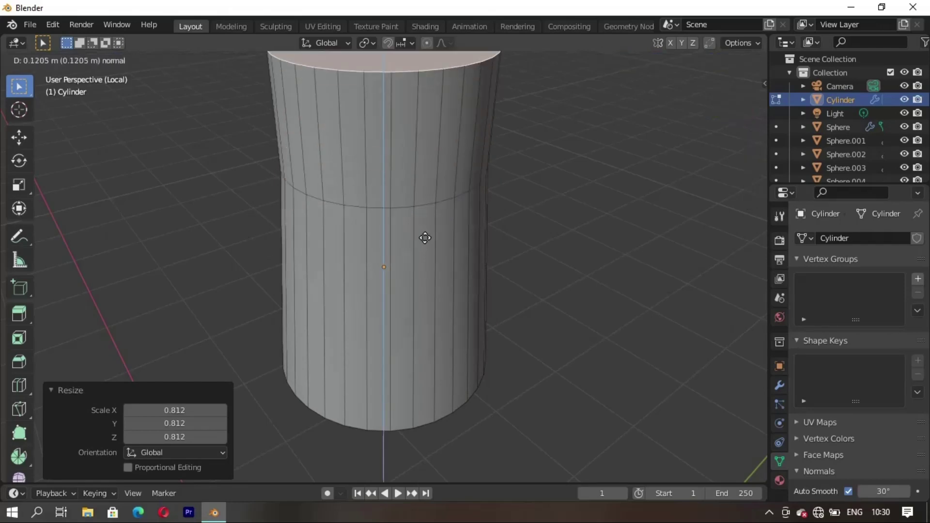
{"action": "left_click", "coordinate": [423, 239]}
{"action": "scroll", "coordinate": [415, 385], "scroll_direction": "down", "scroll_amount": 2}
{"action": "left_click", "coordinate": [416, 385]}
{"action": "key", "text": "Tab"}
{"action": "key", "text": "ctrl+3"}
{"action": "middle_click_drag", "start_coordinate": [418, 354], "coordinate": [429, 306]}
{"action": "key", "text": "Tab"}
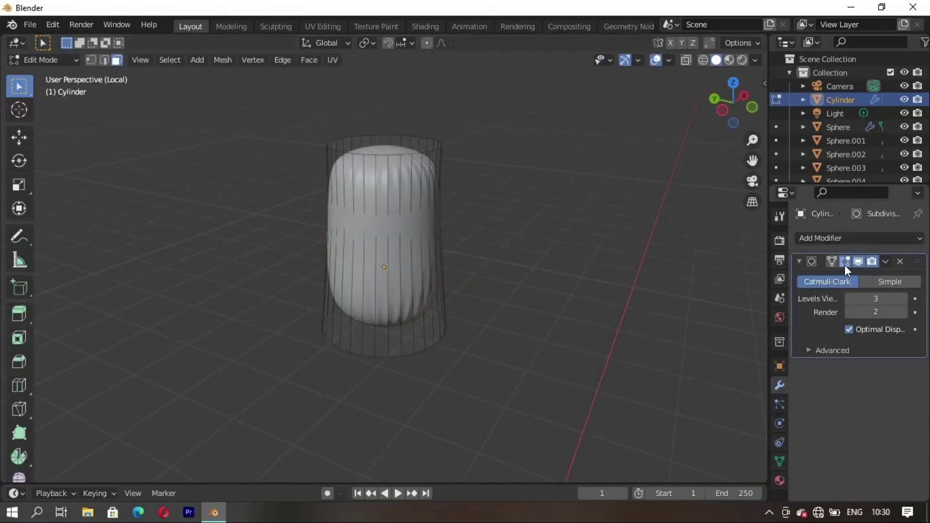
Step: Add edge loops near the bottom, top and middle, scaling the middle loop into a narrow waist
{"action": "key", "text": "ctrl+r"}
{"action": "left_click", "coordinate": [387, 349]}
{"action": "key", "text": "ctrl+r"}
{"action": "left_click", "coordinate": [354, 253]}
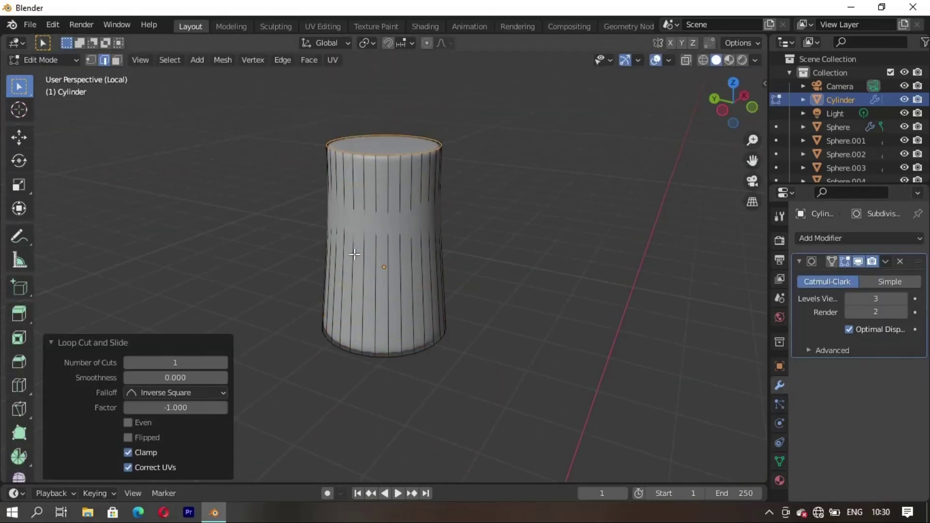
{"action": "key", "text": "2"}
{"action": "middle_click_drag", "start_coordinate": [354, 253], "coordinate": [372, 298]}
{"action": "key", "text": "ctrl+r"}
{"action": "left_click", "coordinate": [372, 293]}
{"action": "right_click", "coordinate": [371, 290]}
{"action": "key", "text": "s"}
{"action": "left_click", "coordinate": [397, 241]}
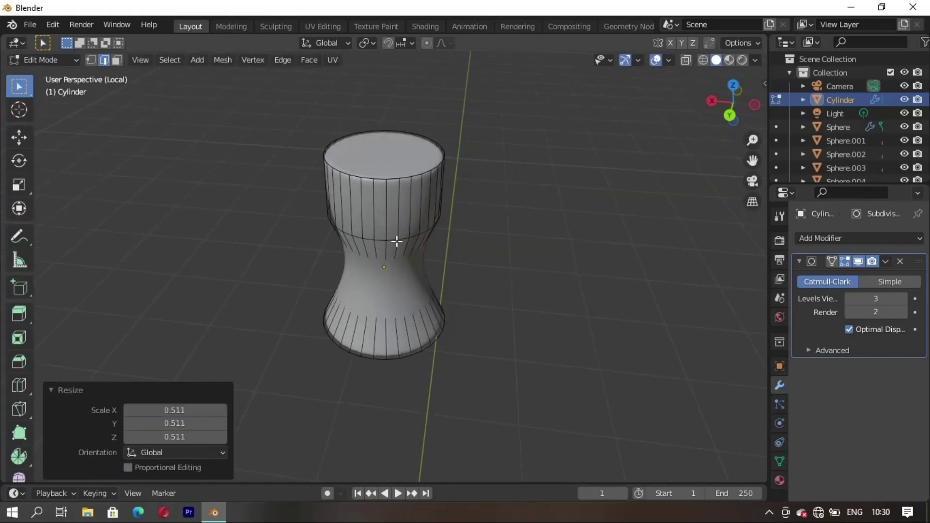
{"action": "middle_click_drag", "start_coordinate": [382, 240], "coordinate": [382, 242]}
Step: Raise the stem along Z onto the coconut's top, then return to isolated Edit Mode
{"action": "key", "text": "Tab"}
{"action": "key", "text": "KP_Divide"}
{"action": "middle_click_drag", "start_coordinate": [341, 347], "coordinate": [444, 289]}
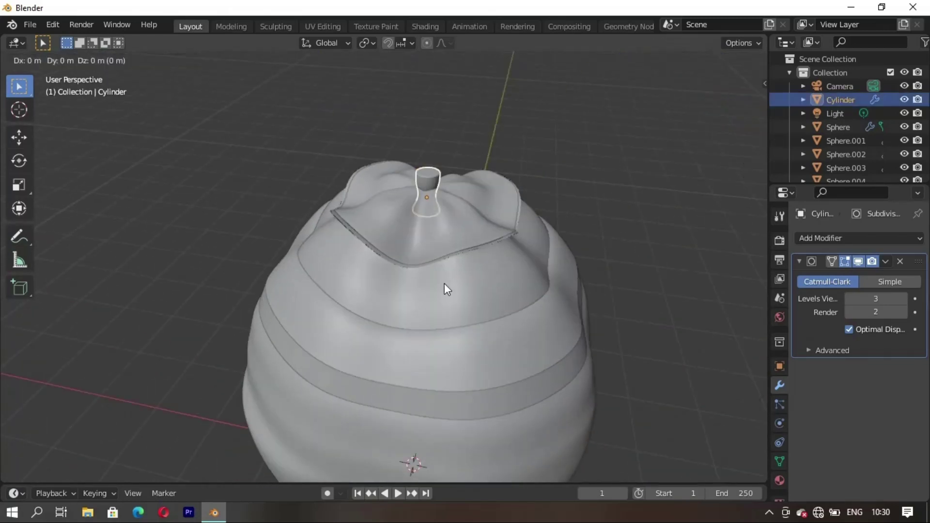
{"action": "key", "text": "g"}
{"action": "key", "text": "z"}
{"action": "left_click", "coordinate": [464, 353]}
{"action": "key", "text": "KP_Divide"}
{"action": "key", "text": "Tab"}
Step: Slide a new edge loop to the bottom rim and widen it into a flared base
{"action": "key", "text": "ctrl+r"}
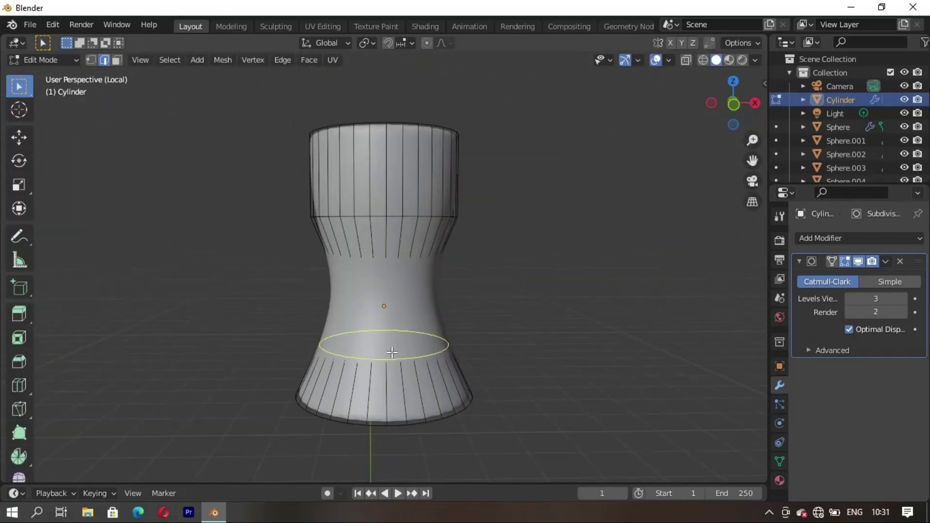
{"action": "left_click_drag", "start_coordinate": [383, 344], "coordinate": [422, 465]}
{"action": "key", "text": "s"}
{"action": "left_click", "coordinate": [405, 442]}
{"action": "middle_click_drag", "start_coordinate": [405, 443], "coordinate": [412, 186]}
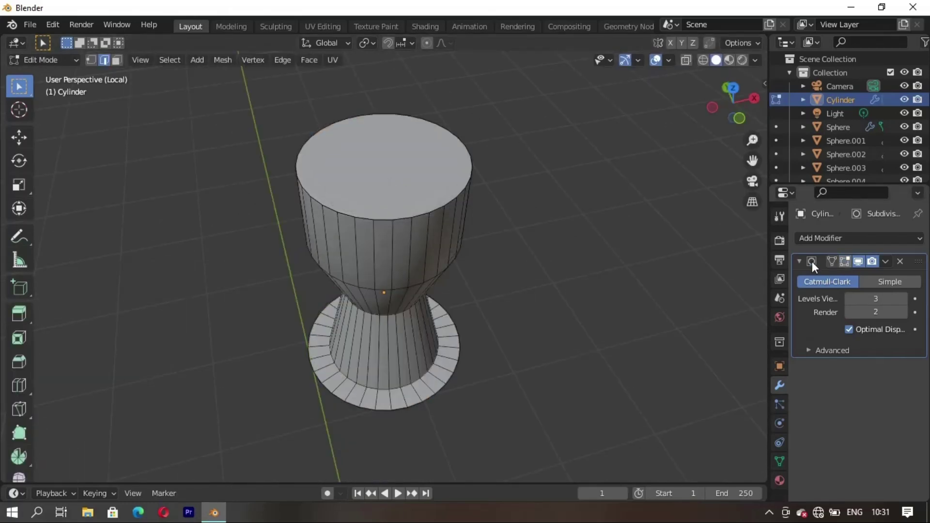
Step: Extrude the stem's top face upward twice, tapering it narrower
{"action": "key", "text": "e"}
{"action": "left_click", "coordinate": [434, 320]}
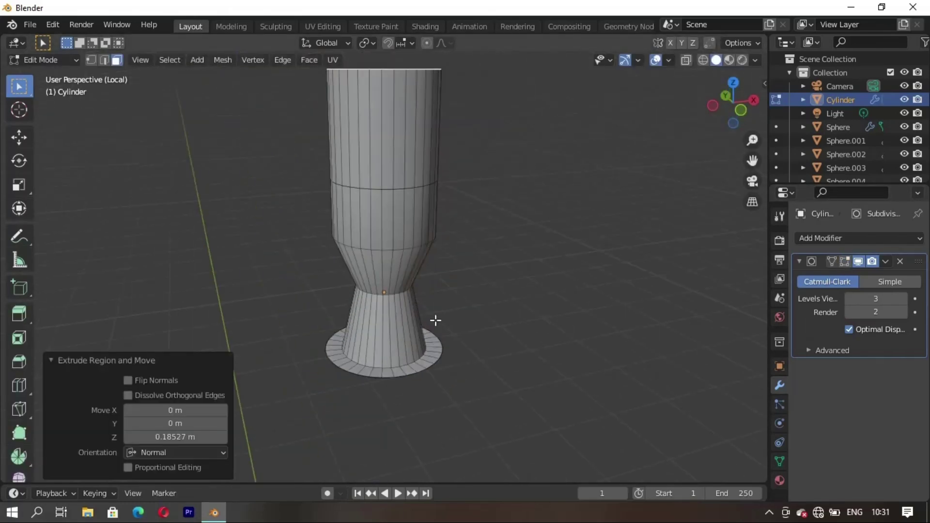
{"action": "key", "text": "s"}
{"action": "left_click", "coordinate": [424, 355]}
{"action": "key", "text": "e"}
{"action": "key", "text": "s"}
{"action": "left_click", "coordinate": [366, 368]}
{"action": "key", "text": "KP_Divide"}
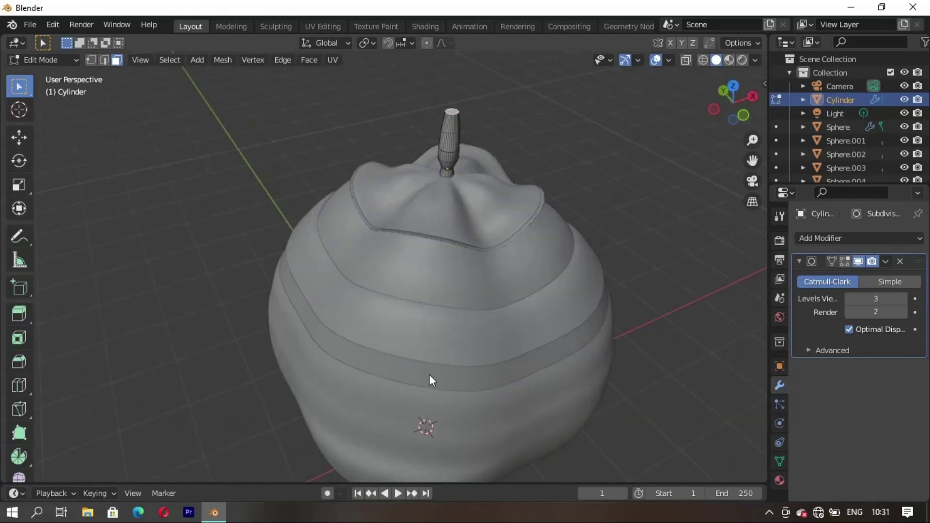
{"action": "key", "text": "Tab"}
Step: Grow the selection over the stem's upper rings and rotate them to bend the stalk
{"action": "middle_click_drag", "start_coordinate": [485, 211], "coordinate": [387, 333]}
{"action": "key", "text": "Tab"}
{"action": "scroll", "coordinate": [393, 290], "scroll_direction": "up", "scroll_amount": 3}
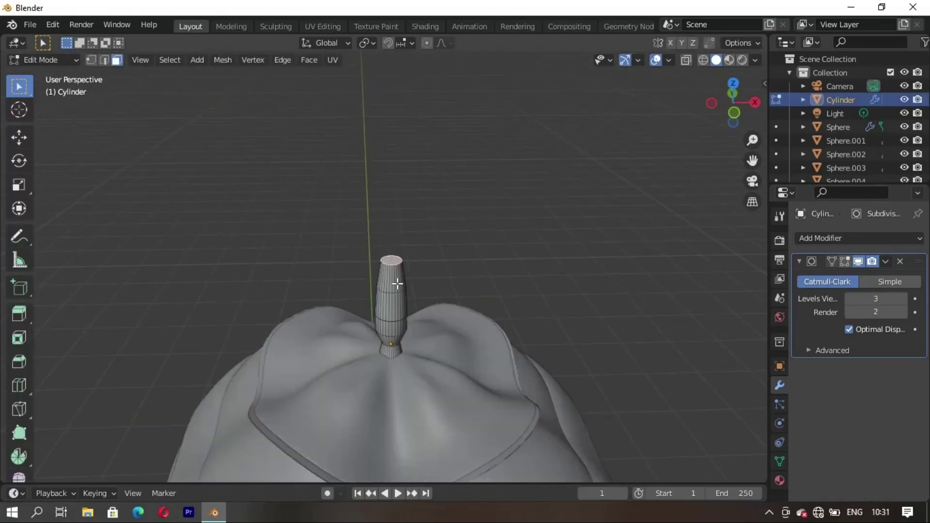
{"action": "key", "text": "ctrl+KP_Add"}
{"action": "key", "text": "ctrl+KP_Add"}
{"action": "key", "text": "ctrl+KP_Add"}
{"action": "key", "text": "r"}
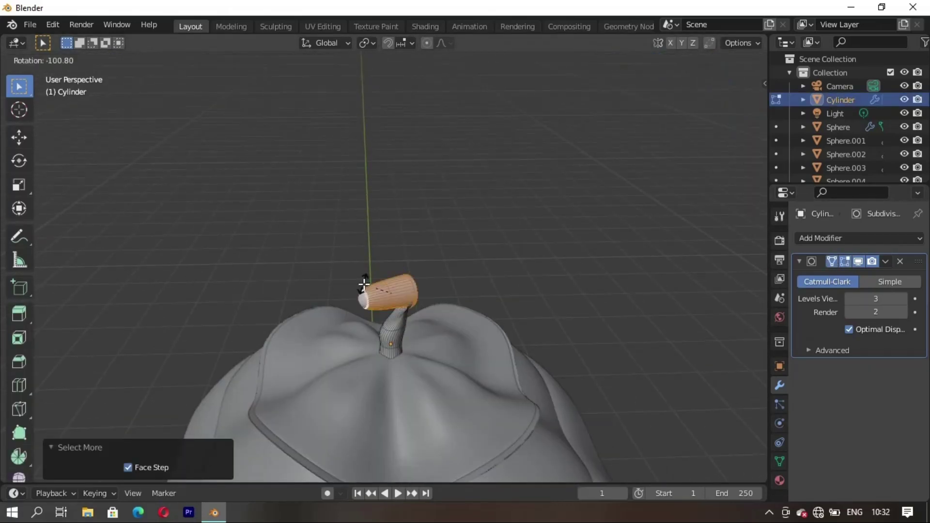
{"action": "key", "text": "Escape"}
{"action": "scroll", "coordinate": [434, 324], "scroll_direction": "up", "scroll_amount": 2}
{"action": "key", "text": "r"}
{"action": "left_click", "coordinate": [454, 320]}
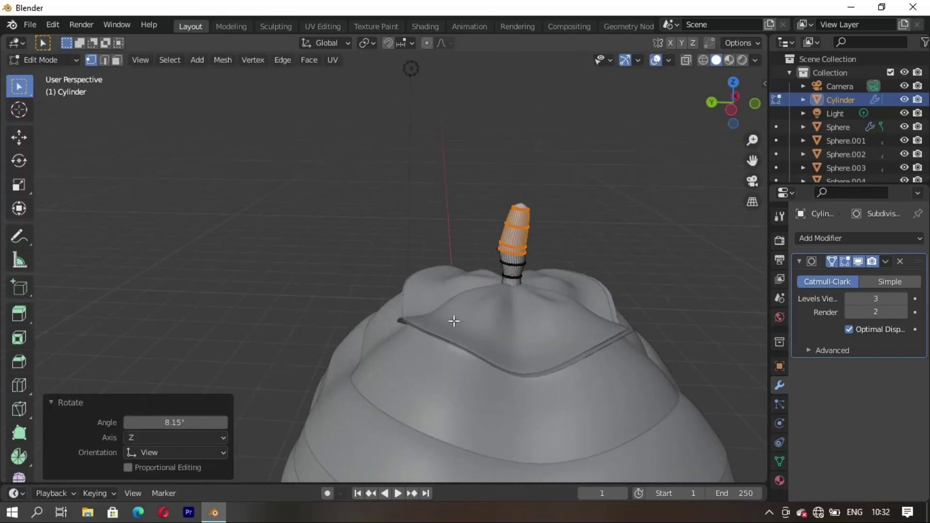
Step: Select the stem object in Object Mode and delete it
{"action": "key", "text": "Tab"}
{"action": "left_click", "coordinate": [581, 218]}
{"action": "scroll", "coordinate": [456, 433], "scroll_direction": "down", "scroll_amount": 3}
{"action": "middle_click_drag", "start_coordinate": [456, 433], "coordinate": [397, 235]}
{"action": "left_click", "coordinate": [396, 235]}
{"action": "scroll", "coordinate": [473, 315], "scroll_direction": "up", "scroll_amount": 3}
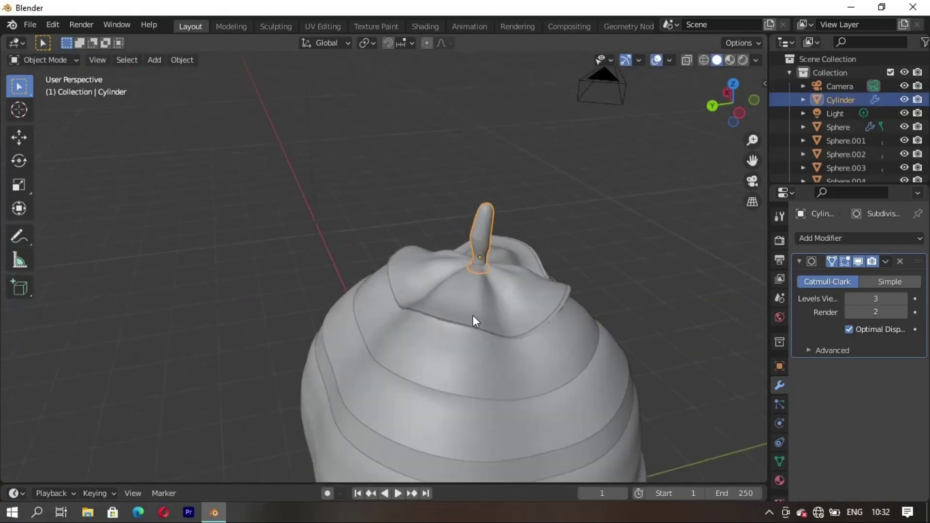
{"action": "key", "text": "Delete"}
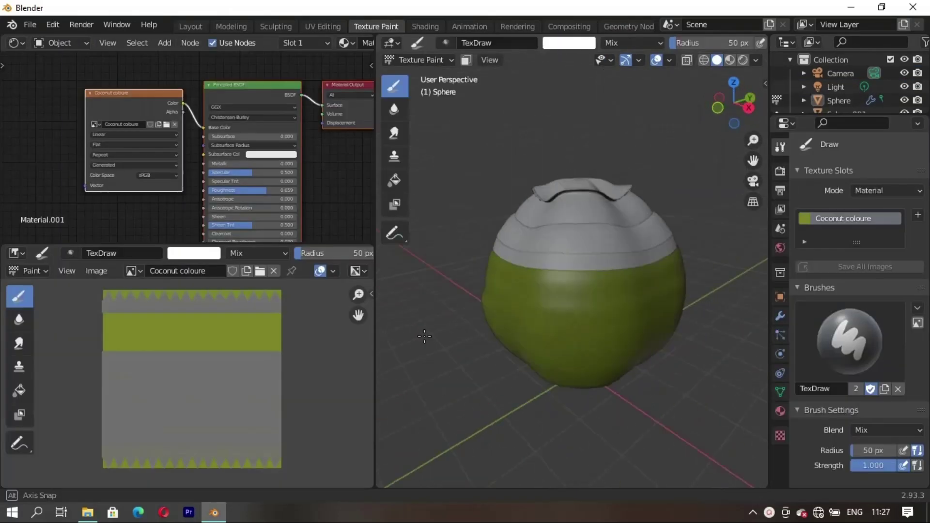
Step: Set the coconut material's Principled BSDF Roughness to 0.855
{"action": "middle_click_drag", "start_coordinate": [389, 348], "coordinate": [422, 189]}
{"action": "middle_click_drag", "start_coordinate": [604, 245], "coordinate": [485, 232]}
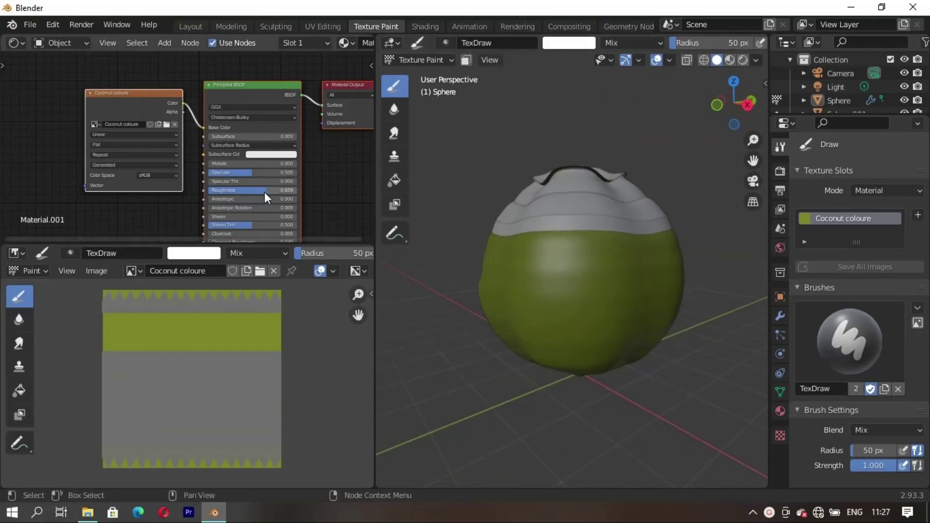
{"action": "left_click_drag", "start_coordinate": [213, 190], "coordinate": [286, 190]}
{"action": "left_click", "coordinate": [533, 301]}
Step: Switch the viewport shading lighting to Flat
{"action": "left_click", "coordinate": [755, 60]}
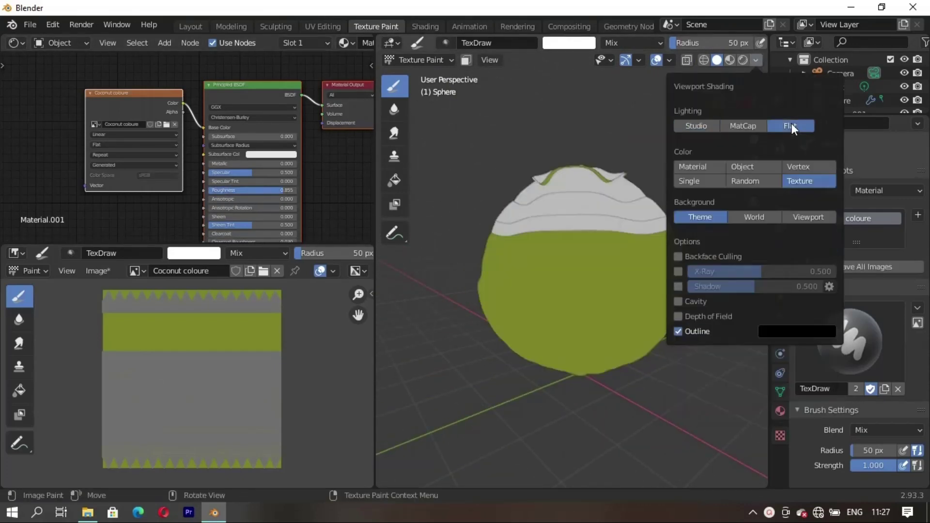
{"action": "mouse_move", "coordinate": [557, 159]}
{"action": "middle_mouse_down"}
{"action": "mouse_move", "coordinate": [499, 239]}
{"action": "mouse_move", "coordinate": [552, 345]}
{"action": "middle_mouse_up"}
{"action": "left_click", "coordinate": [394, 156]}
Step: Select the Fill tool, choose lime green, and save it in a new palette
{"action": "left_click", "coordinate": [394, 179]}
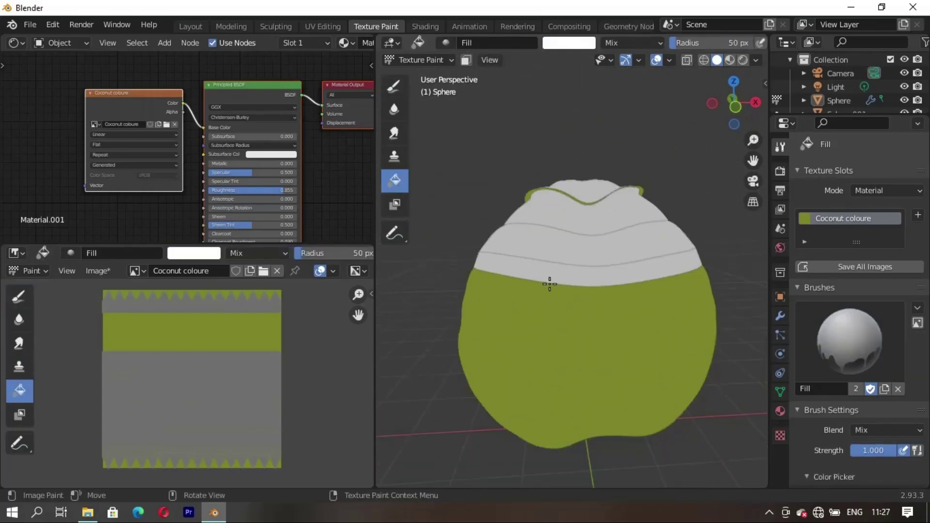
{"action": "middle_click_drag", "start_coordinate": [550, 280], "coordinate": [581, 301]}
{"action": "scroll", "coordinate": [839, 380], "scroll_direction": "down", "scroll_amount": 8}
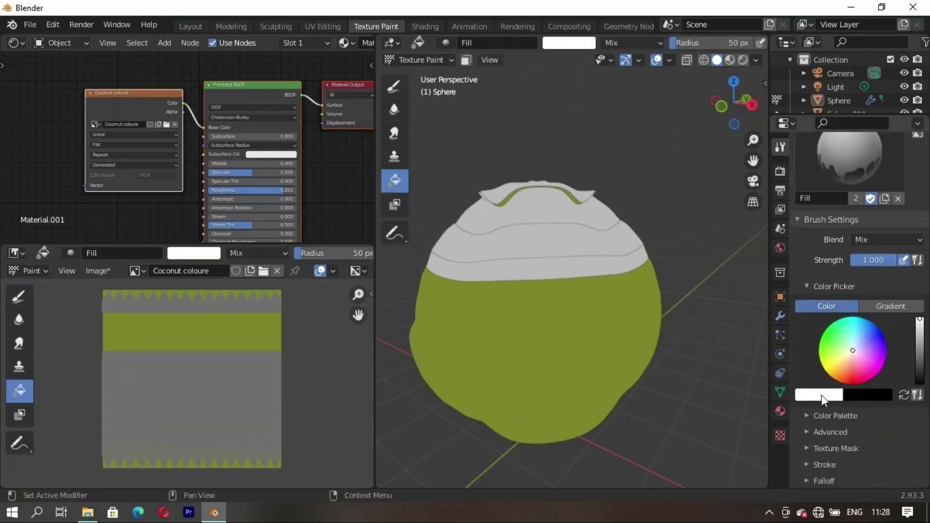
{"action": "left_click", "coordinate": [836, 356]}
{"action": "left_click_drag", "start_coordinate": [920, 319], "coordinate": [919, 333]}
{"action": "left_click", "coordinate": [822, 435]}
{"action": "scroll", "coordinate": [831, 435], "scroll_direction": "down", "scroll_amount": 1}
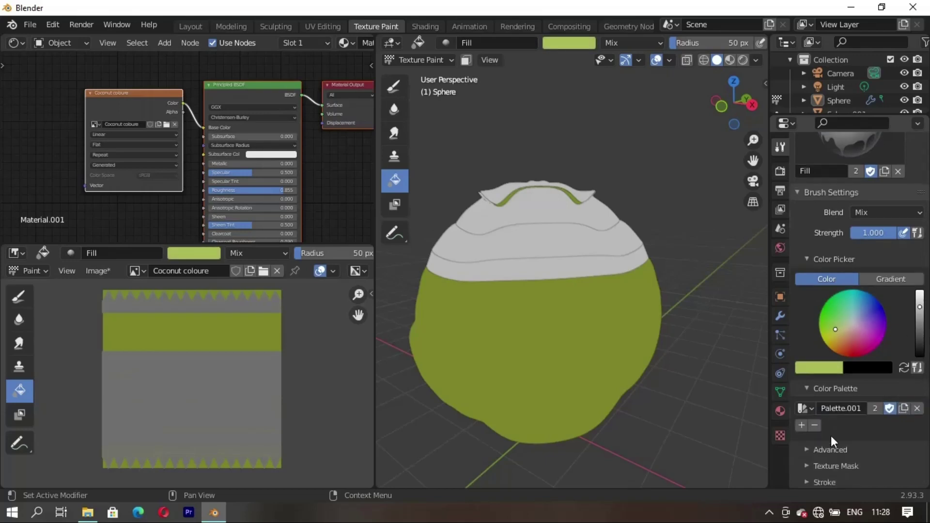
{"action": "left_click", "coordinate": [802, 398]}
Step: Fill the coconut's lower body with the lime green
{"action": "mouse_move", "coordinate": [596, 334]}
{"action": "middle_mouse_down"}
{"action": "mouse_move", "coordinate": [615, 344]}
{"action": "mouse_move", "coordinate": [546, 276]}
{"action": "mouse_move", "coordinate": [523, 352]}
{"action": "middle_mouse_up"}
{"action": "scroll", "coordinate": [546, 277], "scroll_direction": "up", "scroll_amount": 2}
{"action": "scroll", "coordinate": [538, 284], "scroll_direction": "up", "scroll_amount": 2}
{"action": "left_click", "coordinate": [538, 283]}
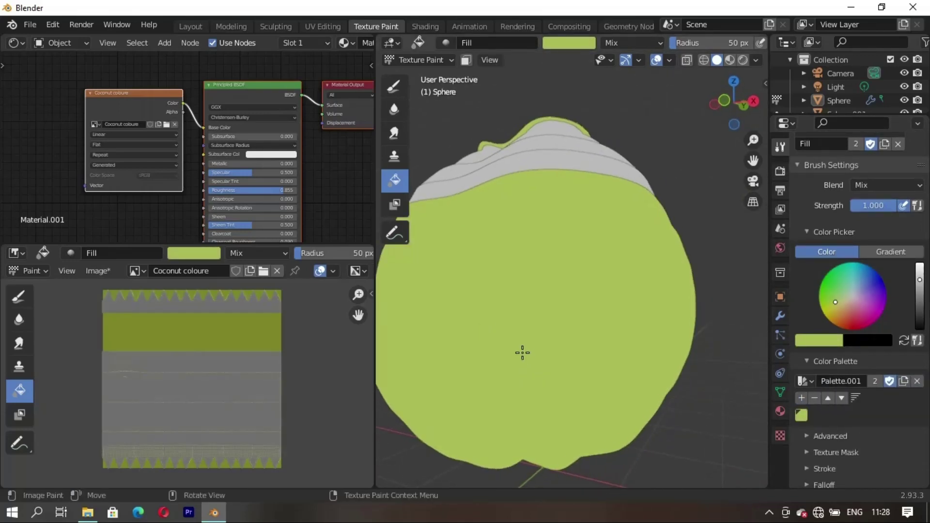
{"action": "mouse_move", "coordinate": [528, 300]}
{"action": "middle_mouse_down"}
{"action": "mouse_move", "coordinate": [556, 336]}
{"action": "mouse_move", "coordinate": [556, 364]}
{"action": "mouse_move", "coordinate": [517, 310]}
{"action": "middle_mouse_up"}
{"action": "scroll", "coordinate": [600, 282], "scroll_direction": "up", "scroll_amount": 2}
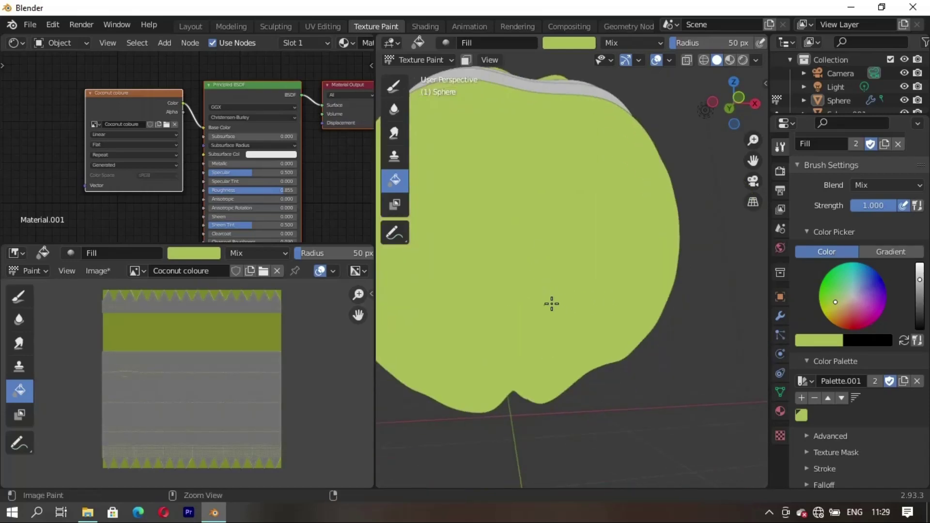
{"action": "scroll", "coordinate": [546, 309], "scroll_direction": "up", "scroll_amount": 1}
Step: Cycle through Edit and Object mode back to Texture Paint and show the Bleed/Occlusion options
{"action": "left_click", "coordinate": [443, 62]}
{"action": "left_click", "coordinate": [429, 88]}
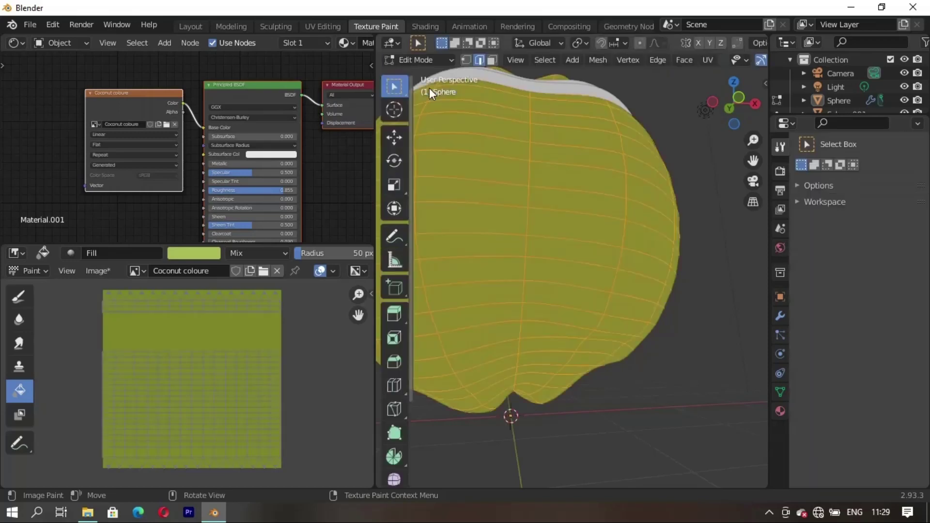
{"action": "middle_click_drag", "start_coordinate": [429, 88], "coordinate": [426, 57]}
{"action": "left_click", "coordinate": [426, 57]}
{"action": "left_click", "coordinate": [443, 75]}
{"action": "left_click", "coordinate": [426, 60]}
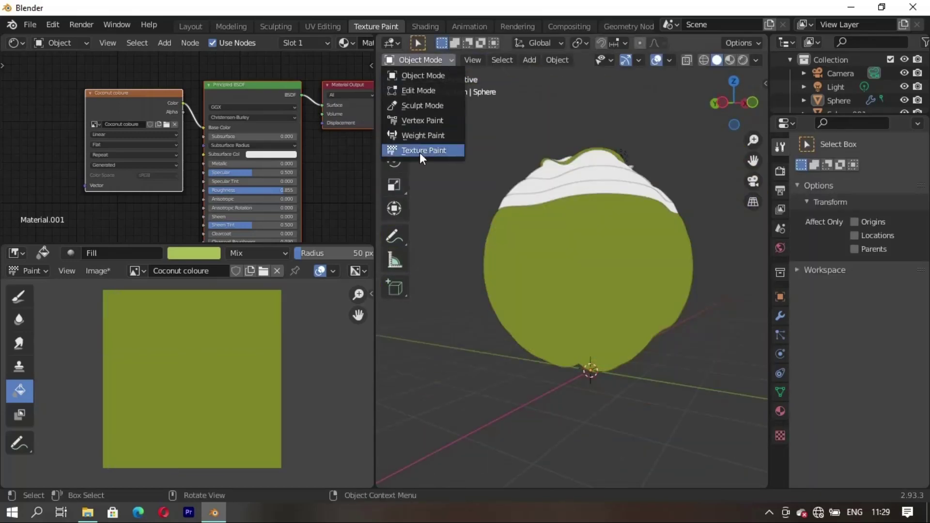
{"action": "left_click", "coordinate": [419, 152]}
{"action": "scroll", "coordinate": [827, 404], "scroll_direction": "down", "scroll_amount": 3}
{"action": "left_click", "coordinate": [828, 410]}
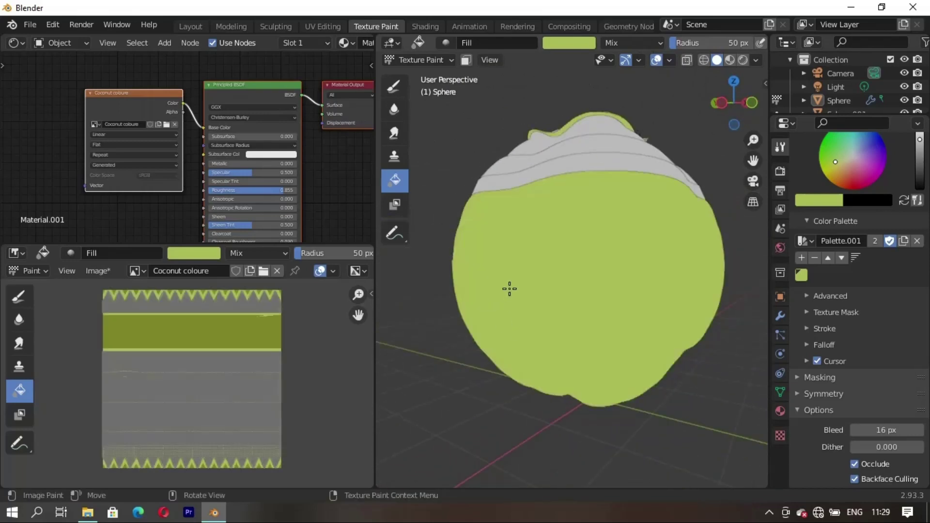
Step: Paint low-strength dark green blotches and streaks over the sphere's lime-green body
{"action": "left_click_drag", "start_coordinate": [570, 289], "coordinate": [548, 251]}
{"action": "mouse_move", "coordinate": [548, 252]}
{"action": "middle_mouse_down"}
{"action": "mouse_move", "coordinate": [558, 268]}
{"action": "mouse_move", "coordinate": [500, 341]}
{"action": "middle_mouse_up"}
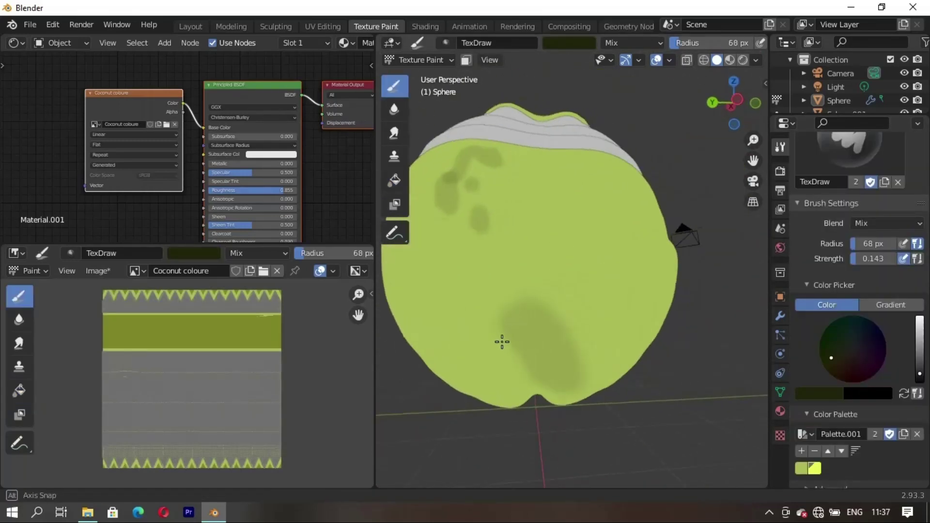
{"action": "mouse_move", "coordinate": [500, 340]}
{"action": "left_mouse_down"}
{"action": "mouse_move", "coordinate": [533, 151]}
{"action": "mouse_move", "coordinate": [556, 382]}
{"action": "mouse_move", "coordinate": [598, 220]}
{"action": "left_mouse_up"}
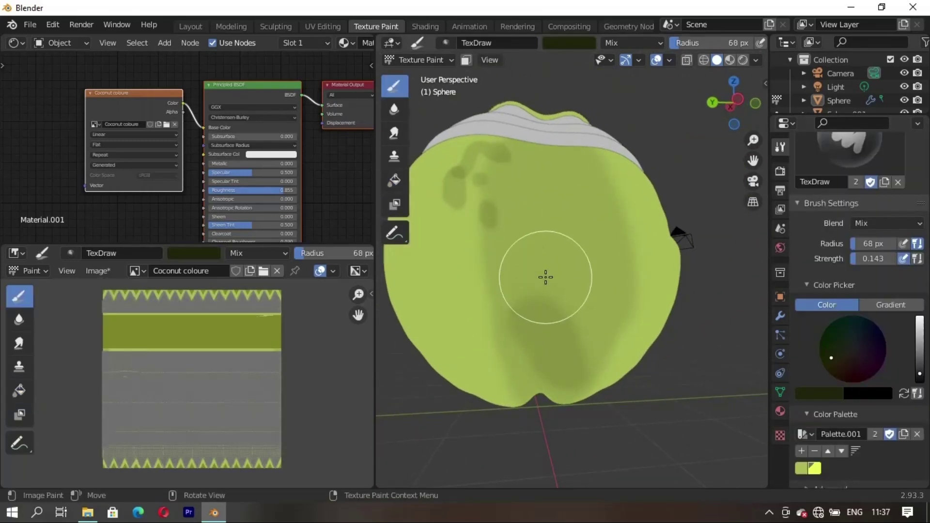
{"action": "middle_click_drag", "start_coordinate": [546, 277], "coordinate": [626, 213]}
{"action": "left_click_drag", "start_coordinate": [627, 213], "coordinate": [637, 348]}
{"action": "mouse_move", "coordinate": [609, 208]}
{"action": "middle_mouse_down"}
{"action": "mouse_move", "coordinate": [586, 314]}
{"action": "mouse_move", "coordinate": [551, 353]}
{"action": "middle_mouse_up"}
{"action": "key", "text": "shift+z"}
{"action": "key", "text": "shift+z"}
{"action": "mouse_move", "coordinate": [558, 311]}
{"action": "middle_mouse_down"}
{"action": "mouse_move", "coordinate": [492, 405]}
{"action": "mouse_move", "coordinate": [650, 374]}
{"action": "mouse_move", "coordinate": [621, 305]}
{"action": "mouse_move", "coordinate": [566, 361]}
{"action": "middle_mouse_up"}
{"action": "left_click_drag", "start_coordinate": [566, 362], "coordinate": [546, 234]}
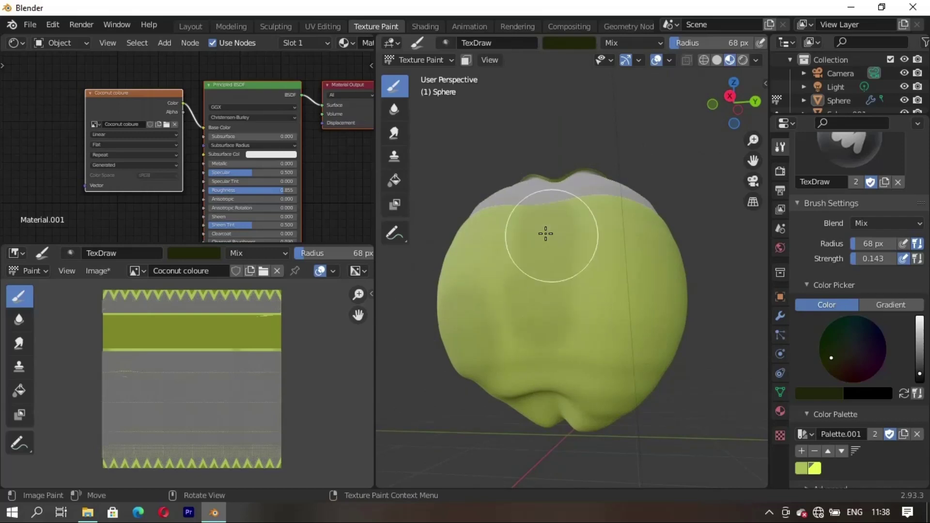
Step: Orbit around the sphere to inspect the shading from above, the sides and below
{"action": "middle_click_drag", "start_coordinate": [547, 248], "coordinate": [603, 296]}
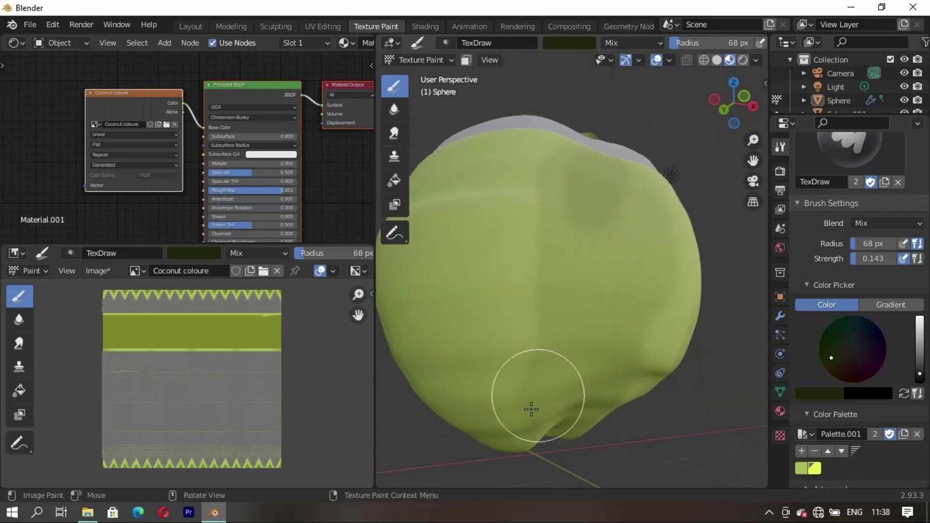
{"action": "mouse_move", "coordinate": [531, 409]}
{"action": "middle_mouse_down"}
{"action": "mouse_move", "coordinate": [538, 311]}
{"action": "mouse_move", "coordinate": [614, 197]}
{"action": "middle_mouse_up"}
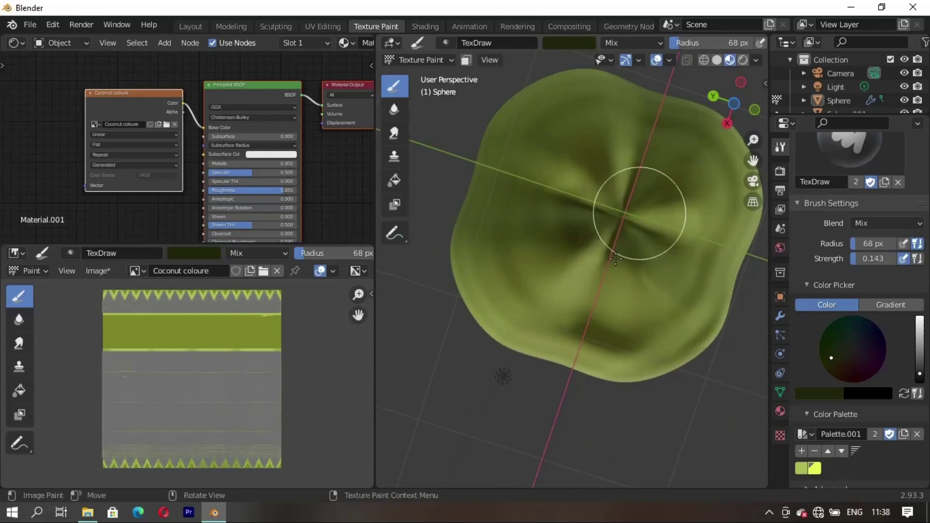
{"action": "middle_click_drag", "start_coordinate": [546, 260], "coordinate": [635, 263]}
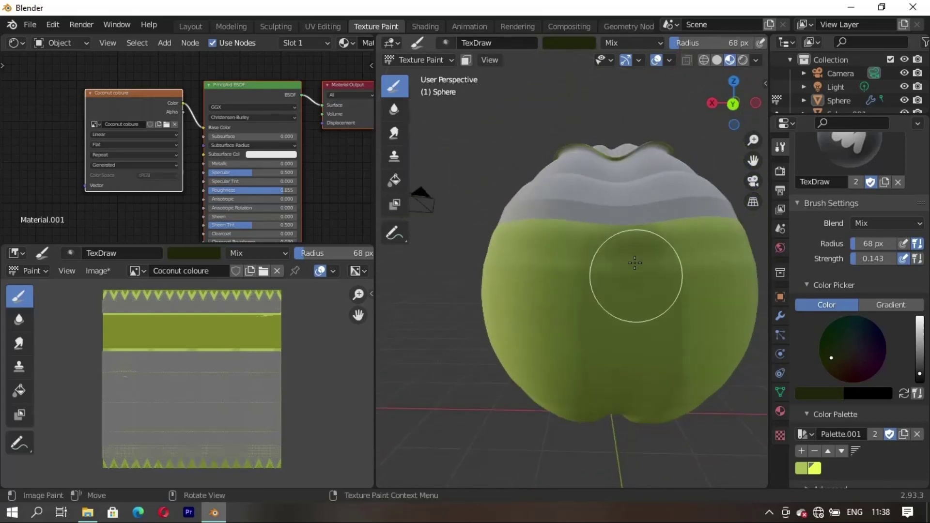
{"action": "mouse_move", "coordinate": [540, 388]}
{"action": "middle_mouse_down"}
{"action": "mouse_move", "coordinate": [566, 282]}
{"action": "mouse_move", "coordinate": [528, 254]}
{"action": "middle_mouse_up"}
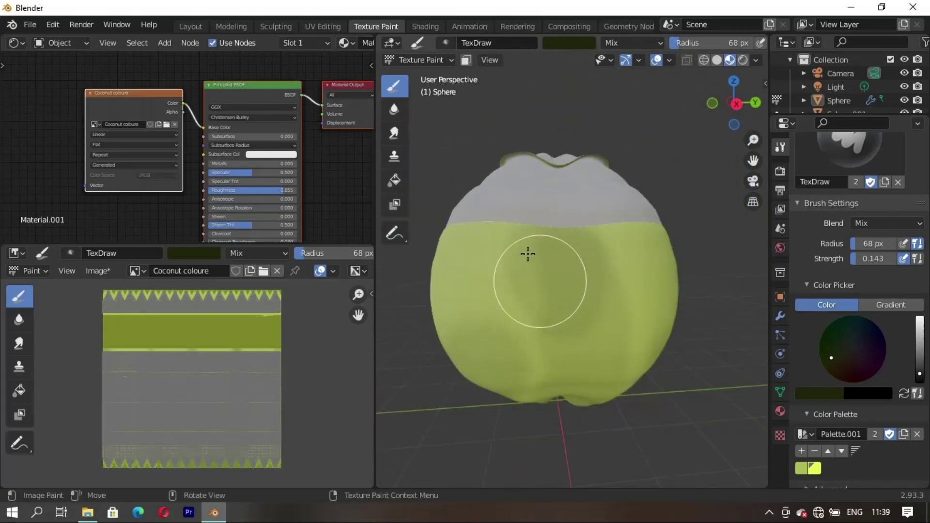
{"action": "mouse_move", "coordinate": [401, 291]}
{"action": "middle_mouse_down"}
{"action": "mouse_move", "coordinate": [598, 322]}
{"action": "mouse_move", "coordinate": [538, 253]}
{"action": "middle_mouse_up"}
{"action": "middle_click_drag", "start_coordinate": [536, 358], "coordinate": [566, 264]}
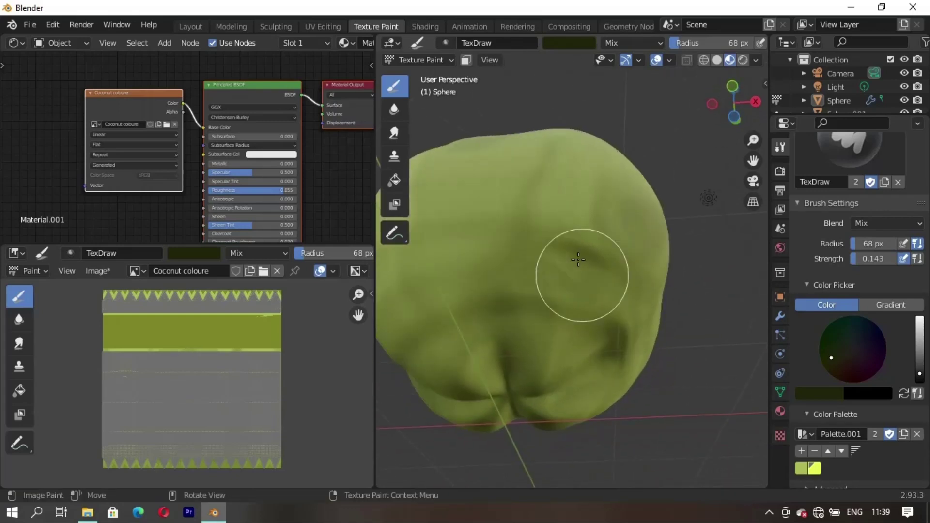
{"action": "middle_click_drag", "start_coordinate": [556, 306], "coordinate": [560, 276]}
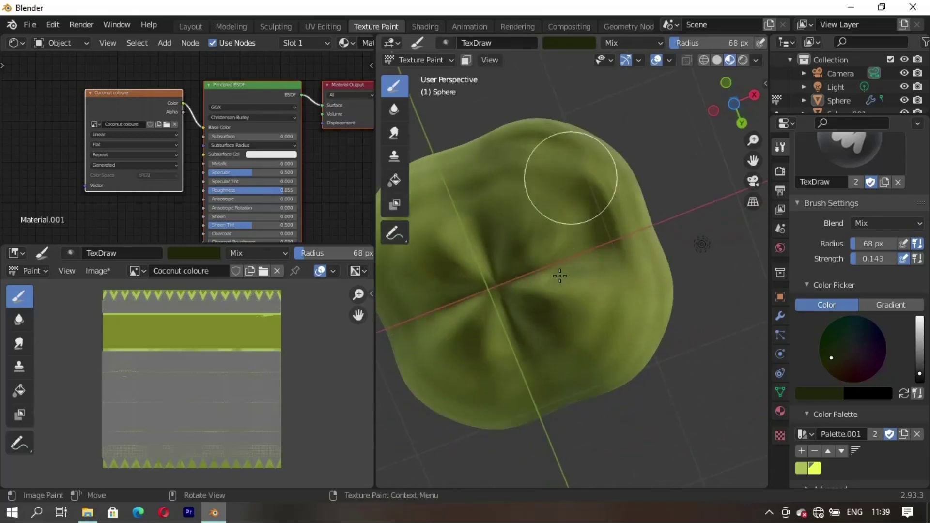
Step: Darken the shading on the sphere's side and shrink the brush radius to 53 px
{"action": "middle_click_drag", "start_coordinate": [488, 270], "coordinate": [612, 181]}
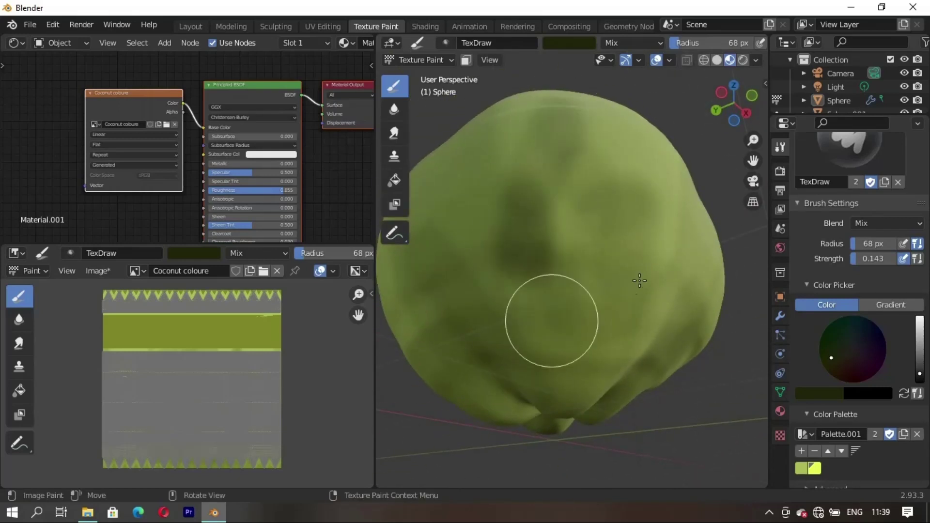
{"action": "middle_click_drag", "start_coordinate": [481, 260], "coordinate": [523, 318]}
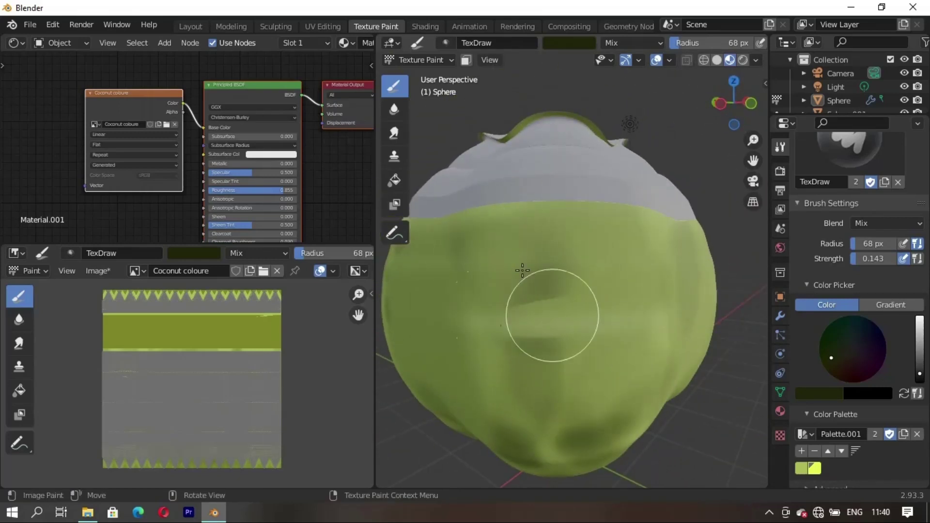
{"action": "middle_click_drag", "start_coordinate": [536, 400], "coordinate": [598, 264]}
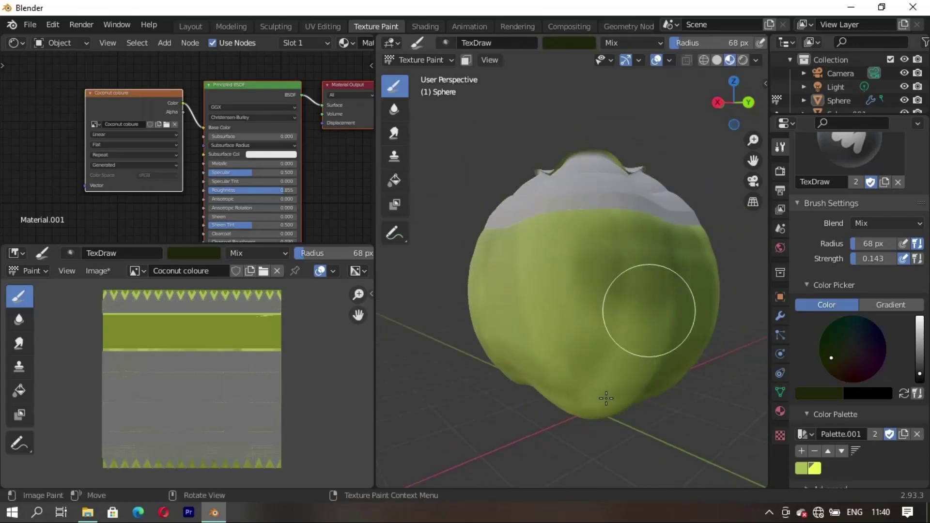
{"action": "middle_click_drag", "start_coordinate": [455, 356], "coordinate": [434, 297]}
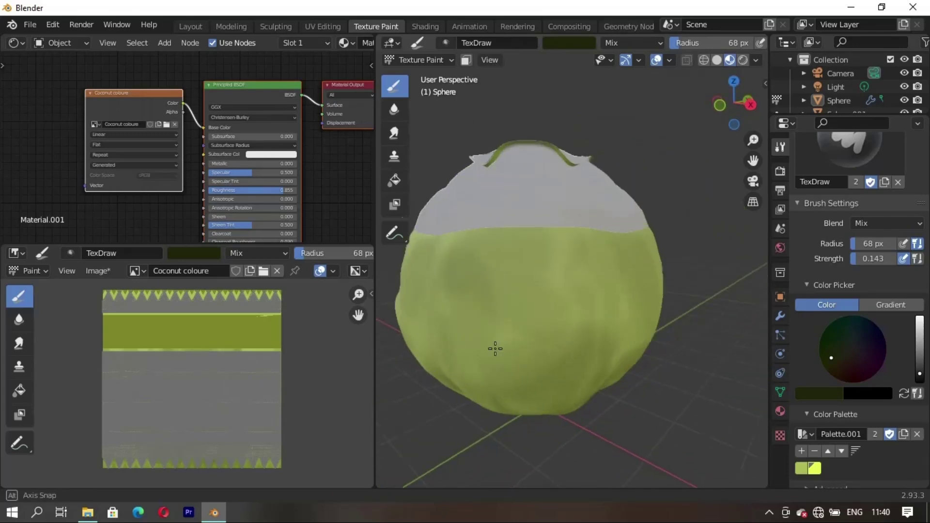
{"action": "middle_click_drag", "start_coordinate": [494, 348], "coordinate": [475, 318]}
{"action": "key", "text": "f"}
{"action": "left_click", "coordinate": [471, 331]}
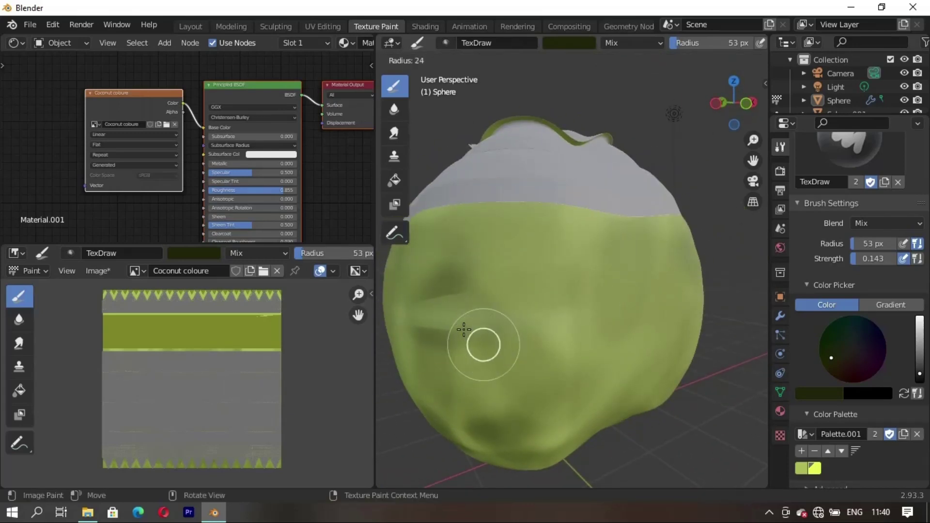
Step: Paint a faint dark green streak on the body and orbit to check the sides
{"action": "left_click_drag", "start_coordinate": [436, 306], "coordinate": [518, 265]}
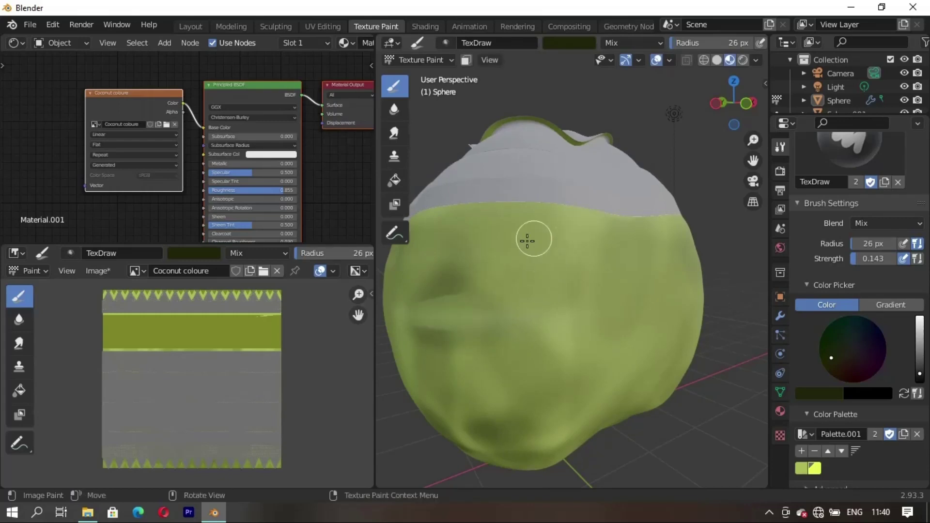
{"action": "mouse_move", "coordinate": [554, 302]}
{"action": "middle_mouse_down"}
{"action": "mouse_move", "coordinate": [586, 353]}
{"action": "mouse_move", "coordinate": [593, 238]}
{"action": "middle_mouse_up"}
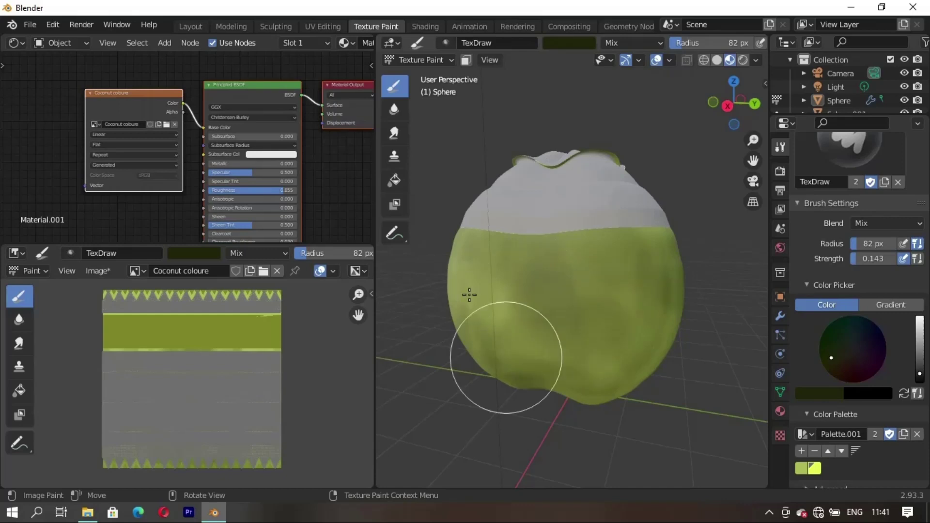
{"action": "mouse_move", "coordinate": [471, 295]}
{"action": "middle_mouse_down"}
{"action": "mouse_move", "coordinate": [536, 349]}
{"action": "mouse_move", "coordinate": [509, 339]}
{"action": "middle_mouse_up"}
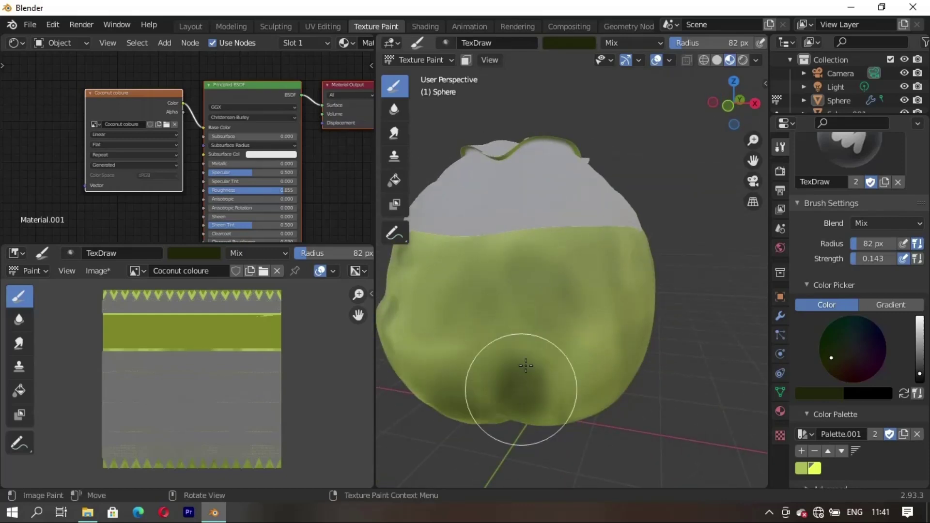
{"action": "mouse_move", "coordinate": [446, 263]}
{"action": "middle_mouse_down"}
{"action": "mouse_move", "coordinate": [591, 365]}
{"action": "mouse_move", "coordinate": [612, 258]}
{"action": "middle_mouse_up"}
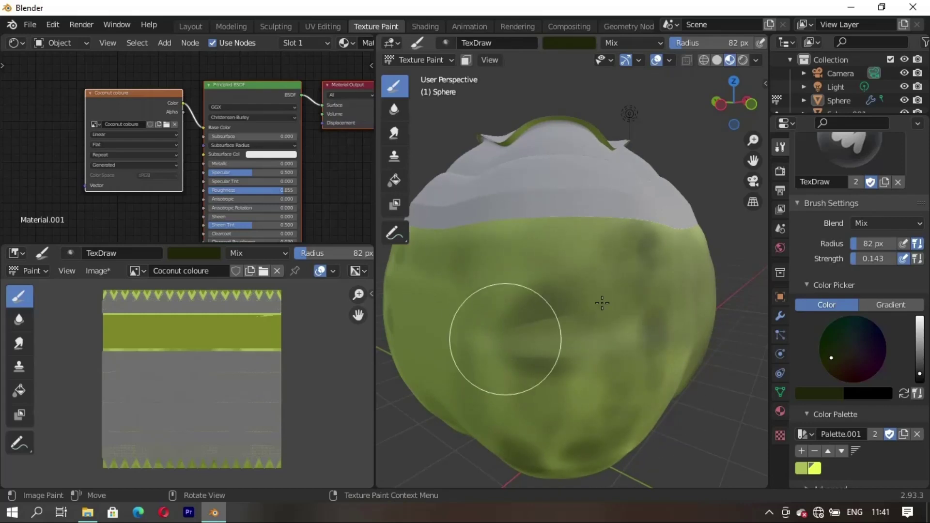
{"action": "middle_click_drag", "start_coordinate": [460, 333], "coordinate": [557, 280]}
{"action": "middle_click_drag", "start_coordinate": [629, 426], "coordinate": [643, 275]}
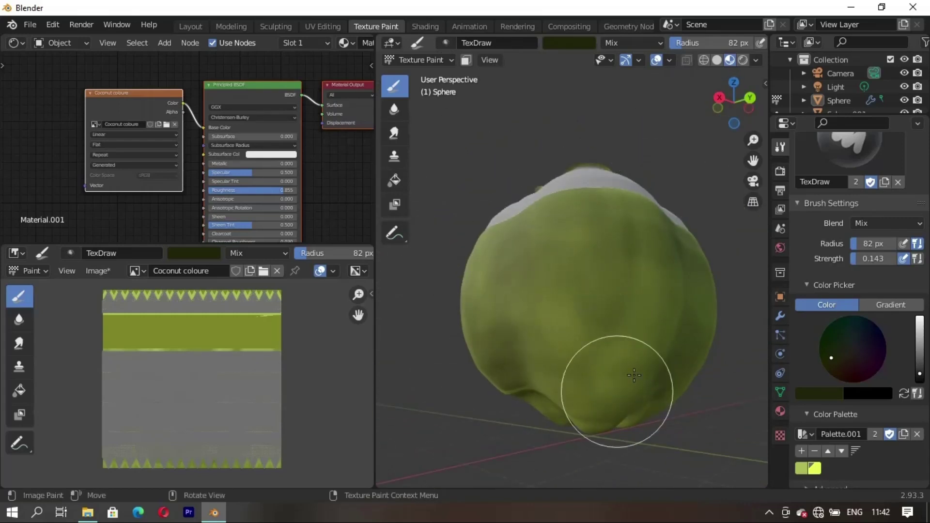
Step: Orbit to the underside and upright view, then begin shrinking the brush radius to 21 px
{"action": "middle_click_drag", "start_coordinate": [493, 373], "coordinate": [516, 206]}
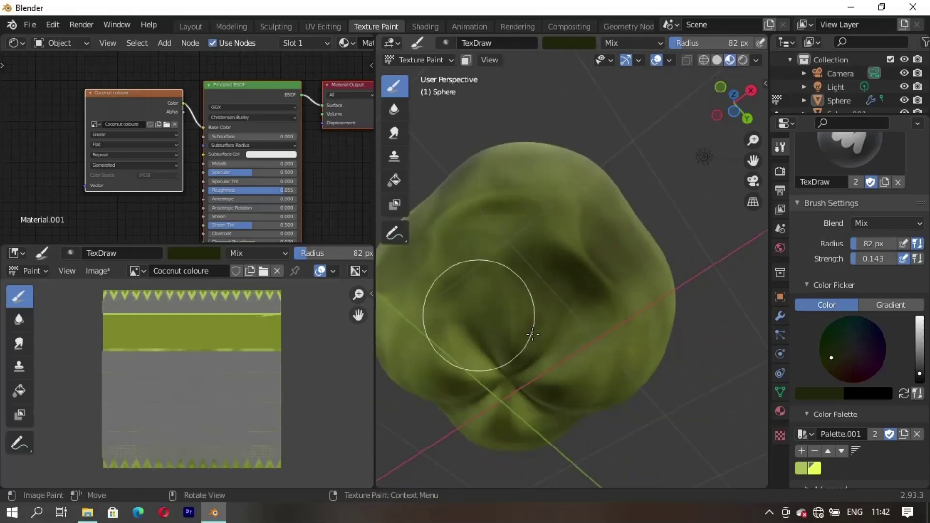
{"action": "middle_click_drag", "start_coordinate": [499, 311], "coordinate": [522, 297]}
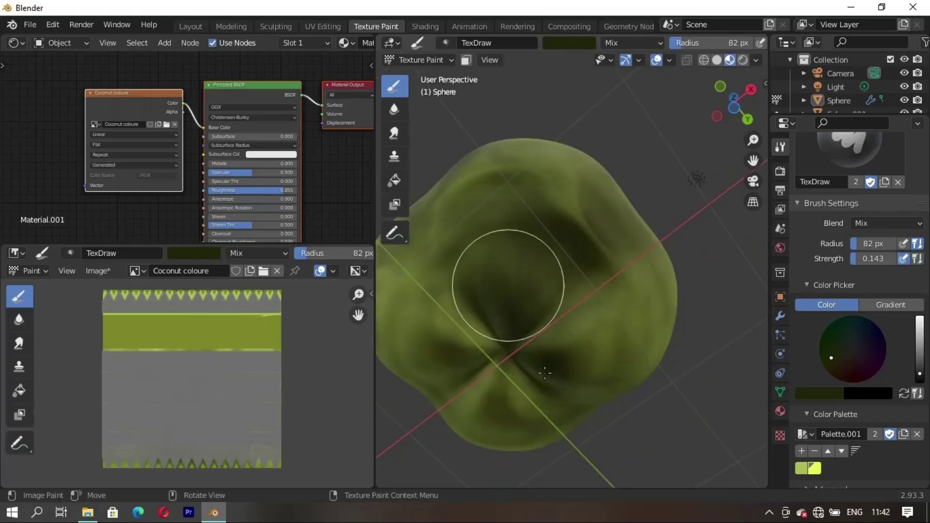
{"action": "mouse_move", "coordinate": [545, 373]}
{"action": "middle_mouse_down"}
{"action": "mouse_move", "coordinate": [608, 349]}
{"action": "mouse_move", "coordinate": [615, 266]}
{"action": "middle_mouse_up"}
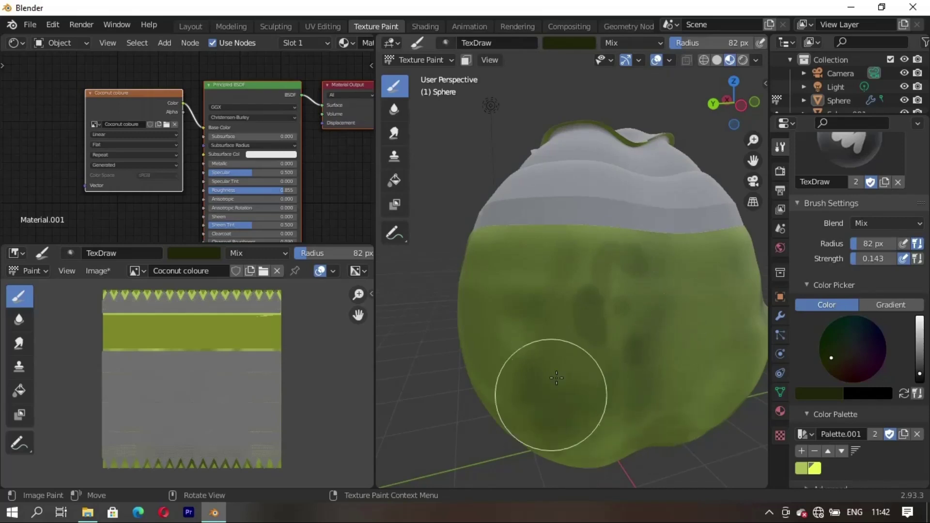
{"action": "middle_click_drag", "start_coordinate": [557, 378], "coordinate": [530, 335]}
{"action": "mouse_move", "coordinate": [490, 384]}
{"action": "middle_mouse_down"}
{"action": "mouse_move", "coordinate": [434, 393]}
{"action": "mouse_move", "coordinate": [550, 359]}
{"action": "mouse_move", "coordinate": [544, 307]}
{"action": "middle_mouse_up"}
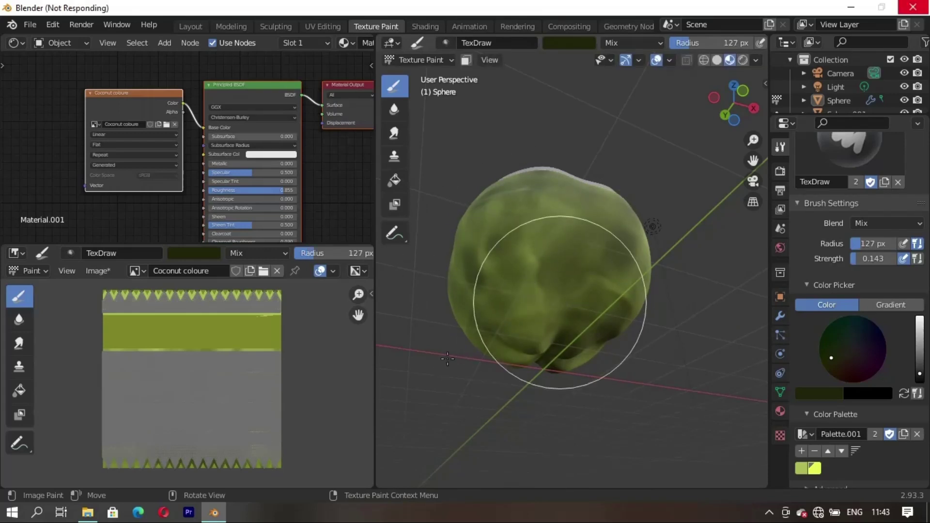
{"action": "mouse_move", "coordinate": [376, 294]}
{"action": "middle_mouse_down"}
{"action": "mouse_move", "coordinate": [557, 363]}
{"action": "mouse_move", "coordinate": [551, 312]}
{"action": "middle_mouse_up"}
{"action": "key", "text": "f"}
{"action": "left_click", "coordinate": [581, 382]}
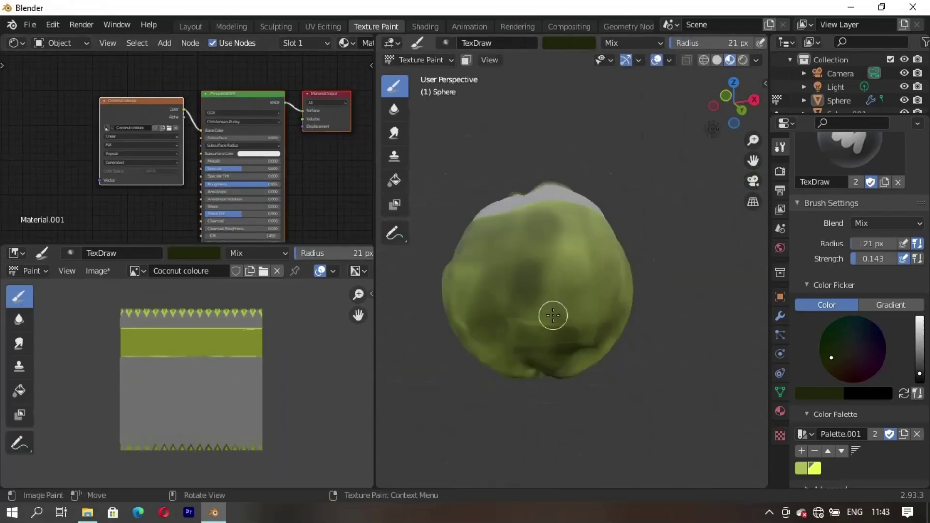
{"action": "scroll", "coordinate": [557, 268], "scroll_direction": "up", "scroll_amount": 2}
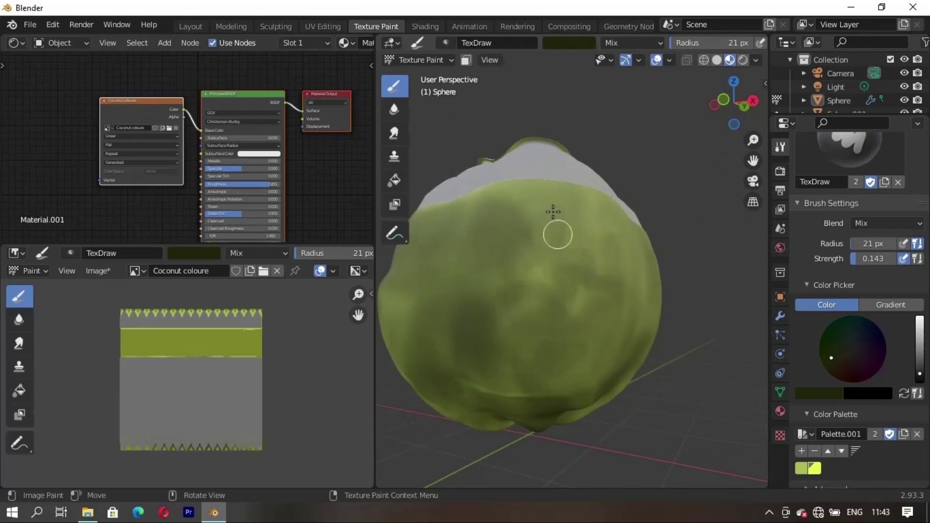
{"action": "middle_click_drag", "start_coordinate": [499, 306], "coordinate": [533, 258]}
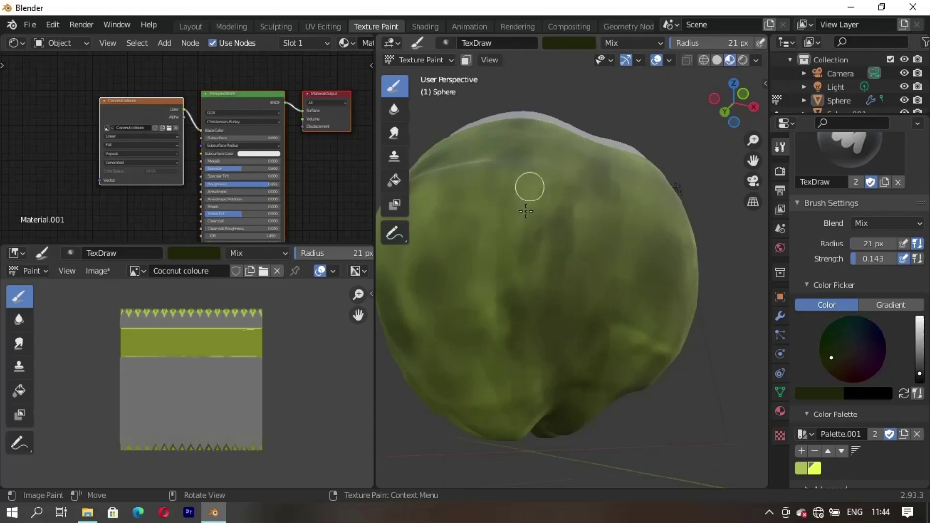
{"action": "middle_click_drag", "start_coordinate": [641, 313], "coordinate": [649, 249]}
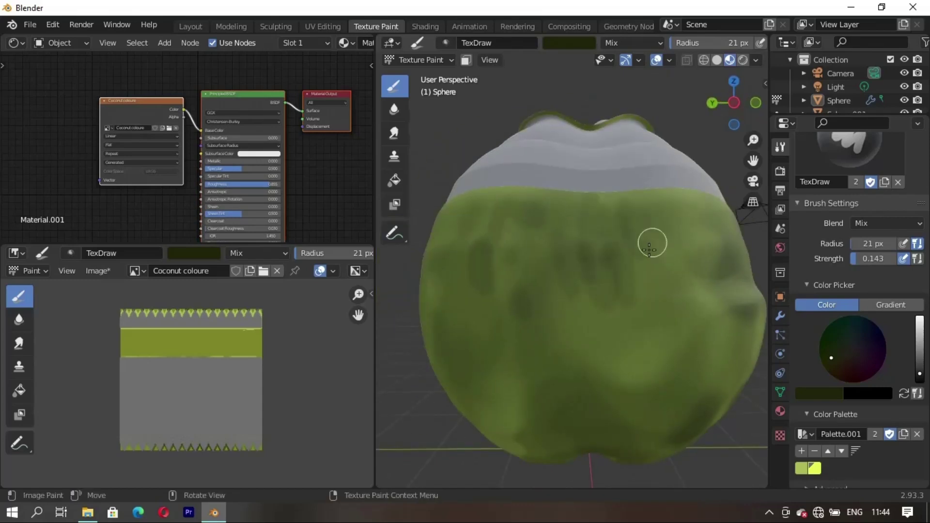
{"action": "middle_click_drag", "start_coordinate": [592, 303], "coordinate": [654, 128]}
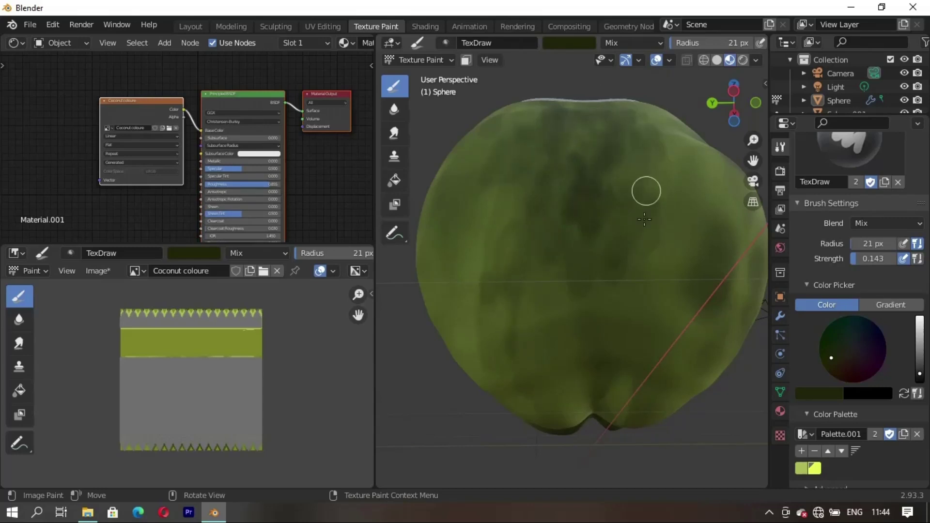
{"action": "middle_click_drag", "start_coordinate": [519, 309], "coordinate": [604, 339]}
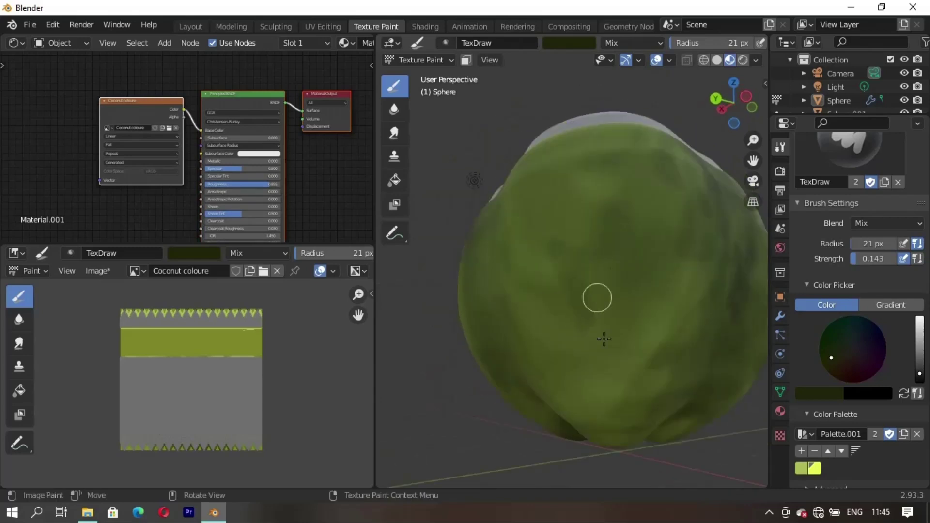
{"action": "middle_click_drag", "start_coordinate": [601, 378], "coordinate": [656, 331]}
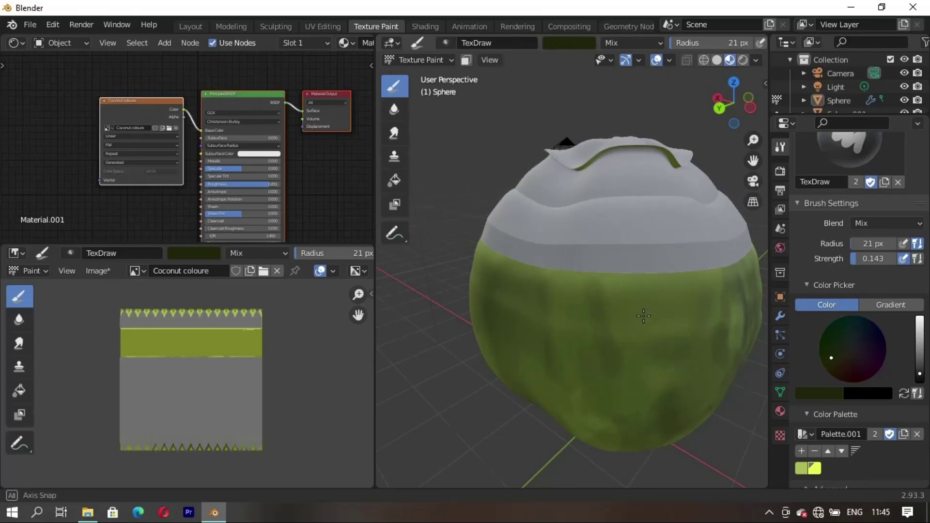
{"action": "middle_click_drag", "start_coordinate": [643, 316], "coordinate": [560, 371]}
{"action": "middle_click_drag", "start_coordinate": [612, 420], "coordinate": [604, 255]}
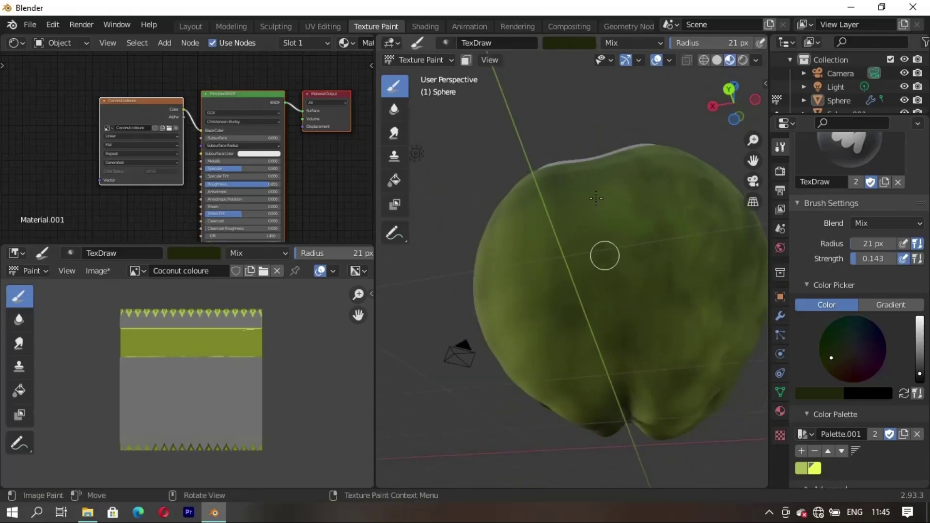
{"action": "middle_click_drag", "start_coordinate": [624, 400], "coordinate": [668, 318]}
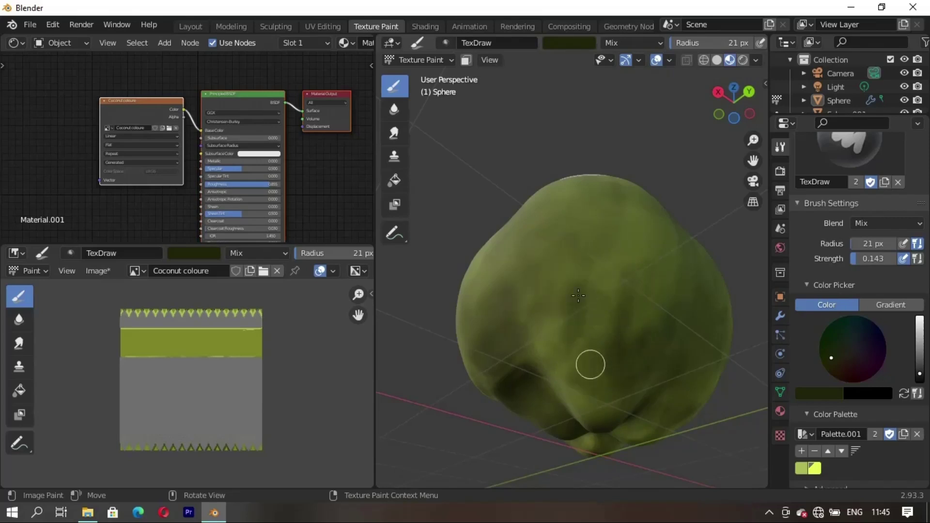
{"action": "middle_click_drag", "start_coordinate": [578, 295], "coordinate": [597, 357]}
{"action": "middle_click_drag", "start_coordinate": [419, 328], "coordinate": [533, 289]}
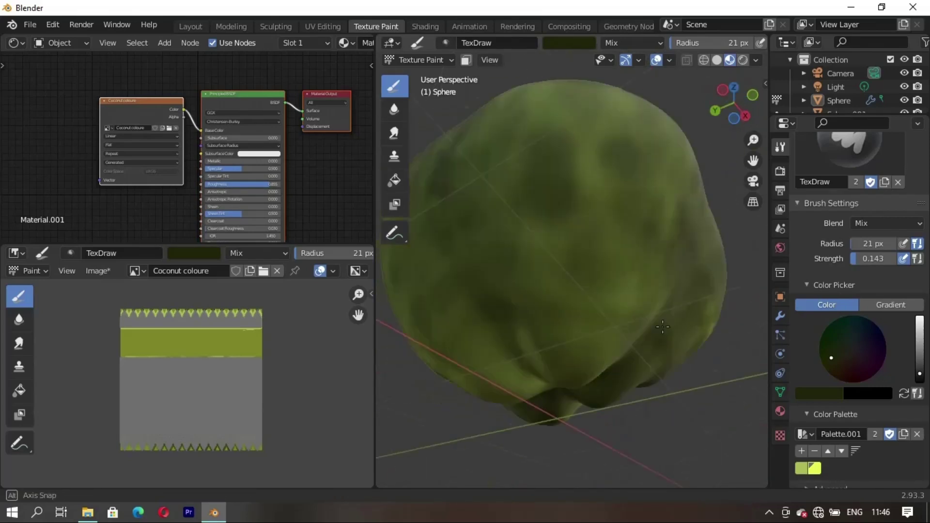
{"action": "middle_click_drag", "start_coordinate": [500, 234], "coordinate": [526, 302]}
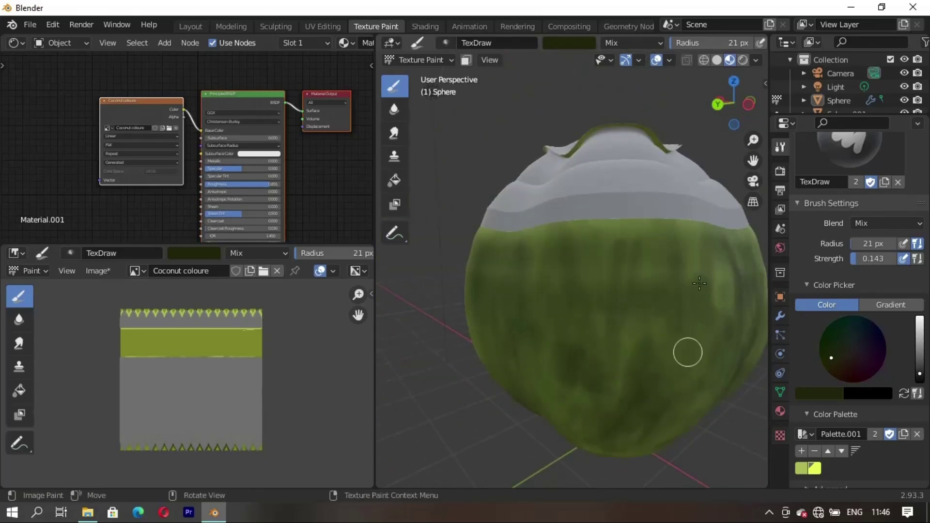
{"action": "middle_click_drag", "start_coordinate": [499, 257], "coordinate": [640, 289]}
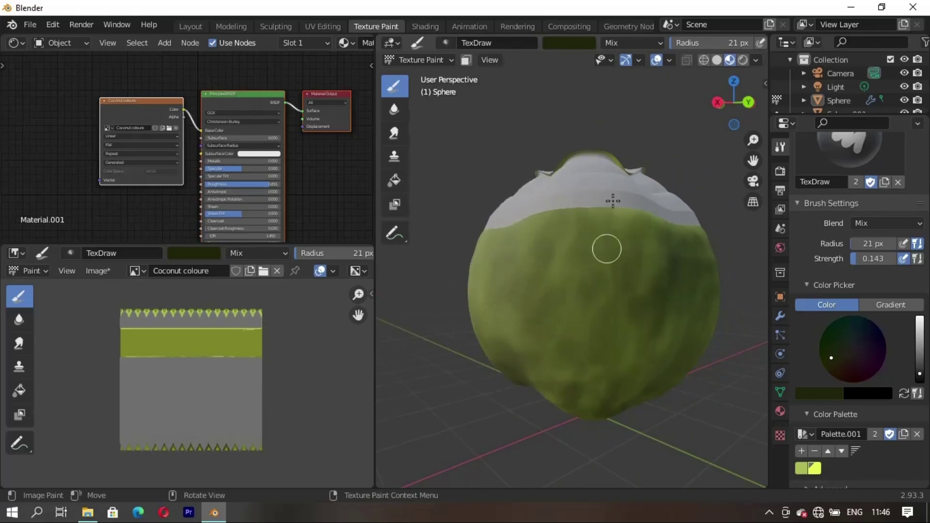
{"action": "mouse_move", "coordinate": [613, 201]}
{"action": "middle_mouse_down"}
{"action": "mouse_move", "coordinate": [582, 291]}
{"action": "mouse_move", "coordinate": [598, 326]}
{"action": "mouse_move", "coordinate": [477, 303]}
{"action": "mouse_move", "coordinate": [588, 268]}
{"action": "mouse_move", "coordinate": [550, 318]}
{"action": "mouse_move", "coordinate": [561, 294]}
{"action": "mouse_move", "coordinate": [635, 285]}
{"action": "mouse_move", "coordinate": [720, 307]}
{"action": "mouse_move", "coordinate": [544, 253]}
{"action": "middle_mouse_up"}
{"action": "scroll", "coordinate": [560, 342], "scroll_direction": "down", "scroll_amount": 3}
Step: In the Layout workspace with material preview, select the second coconut object
{"action": "left_click", "coordinate": [190, 26]}
{"action": "key", "text": "z"}
{"action": "mouse_move", "coordinate": [312, 141]}
{"action": "middle_mouse_down"}
{"action": "mouse_move", "coordinate": [478, 222]}
{"action": "mouse_move", "coordinate": [418, 231]}
{"action": "middle_mouse_up"}
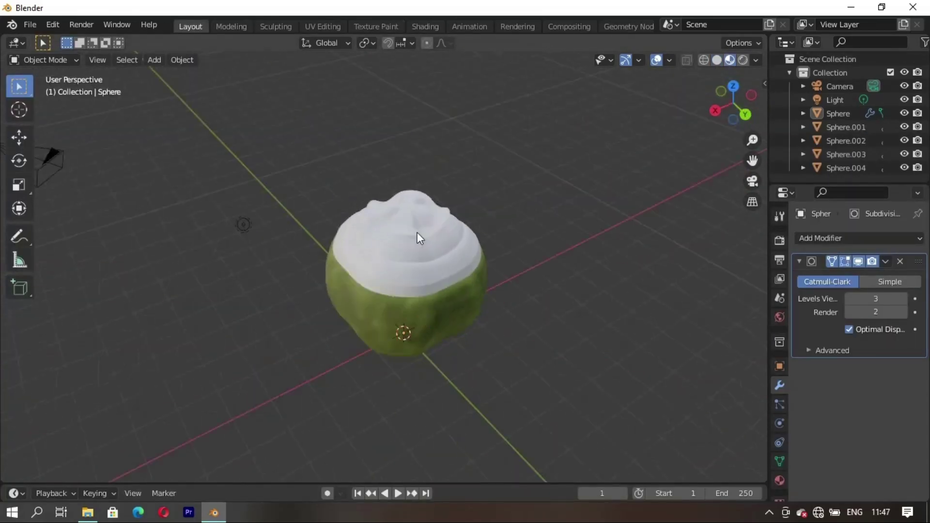
{"action": "left_click", "coordinate": [399, 220]}
{"action": "key", "text": "a"}
{"action": "left_click", "coordinate": [409, 221]}
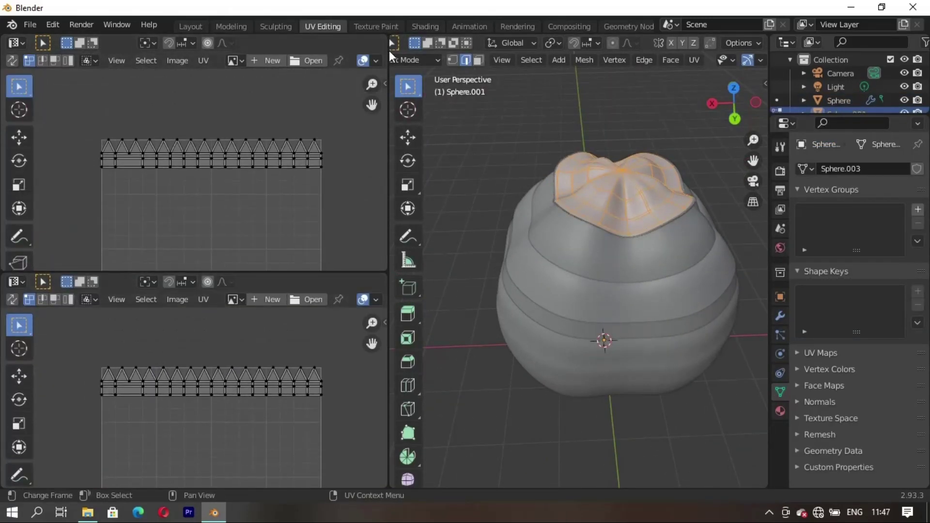
Step: Turn the spare editor into a Shader Editor and add a vertex group to the mesh
{"action": "left_click", "coordinate": [16, 42]}
{"action": "left_click", "coordinate": [82, 171]}
{"action": "left_click", "coordinate": [918, 210]}
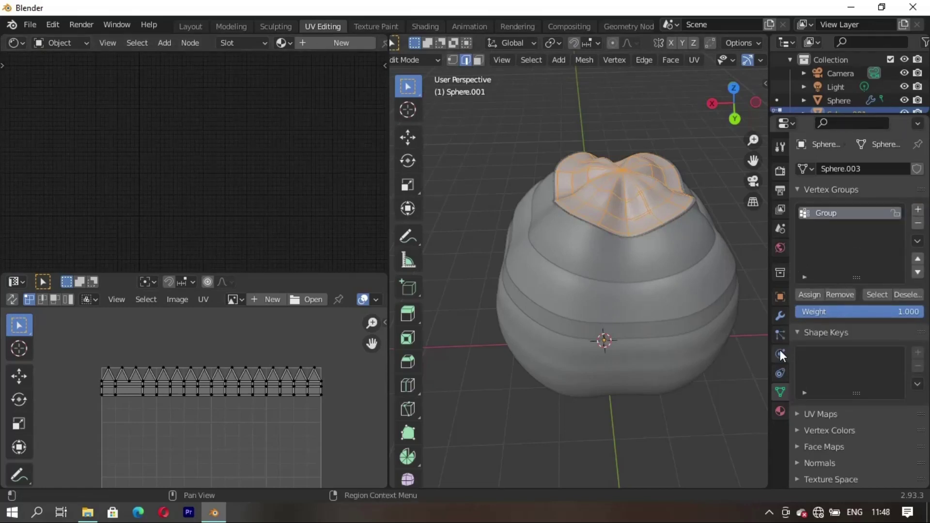
{"action": "scroll", "coordinate": [827, 358], "scroll_direction": "down", "scroll_amount": 3}
{"action": "scroll", "coordinate": [827, 357], "scroll_direction": "up", "scroll_amount": 3}
{"action": "middle_click_drag", "start_coordinate": [688, 358], "coordinate": [592, 369]}
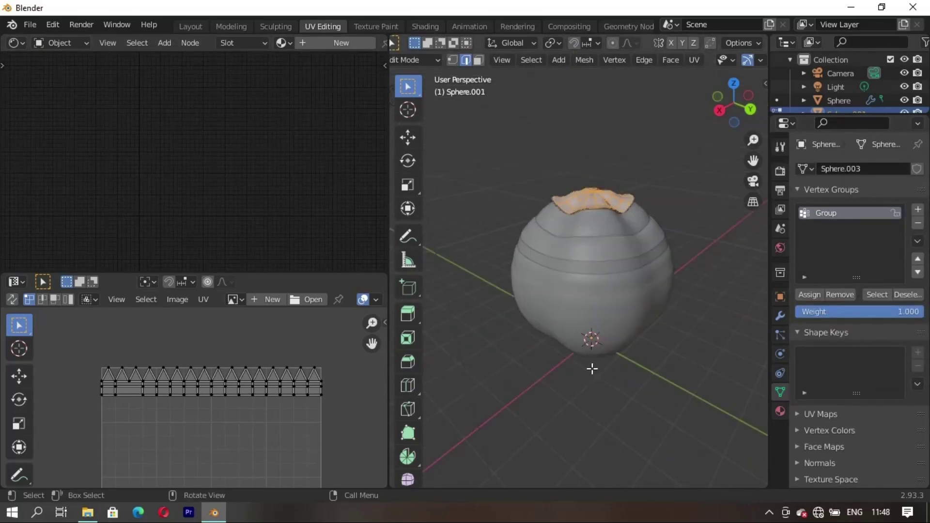
Step: Smart UV Project the whole mesh and begin a new texture image
{"action": "key", "text": "u"}
{"action": "left_click", "coordinate": [576, 323]}
{"action": "left_click", "coordinate": [574, 431]}
{"action": "middle_click_drag", "start_coordinate": [574, 432], "coordinate": [557, 417]}
{"action": "scroll", "coordinate": [233, 364], "scroll_direction": "down", "scroll_amount": 2}
{"action": "left_click", "coordinate": [273, 299]}
{"action": "type", "text": "coconut 2"}
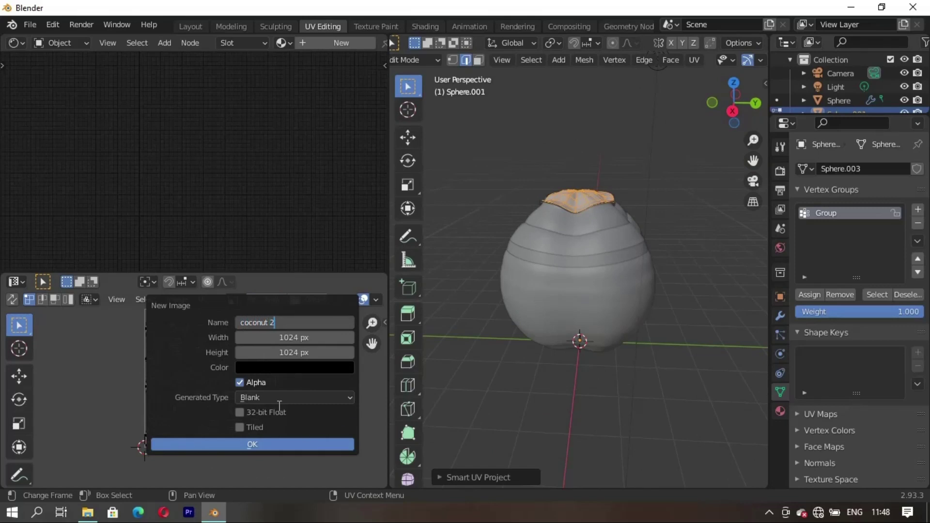
Step: Create a new tan-coloured image named 'coconut 2'
{"action": "key", "text": "Tab"}
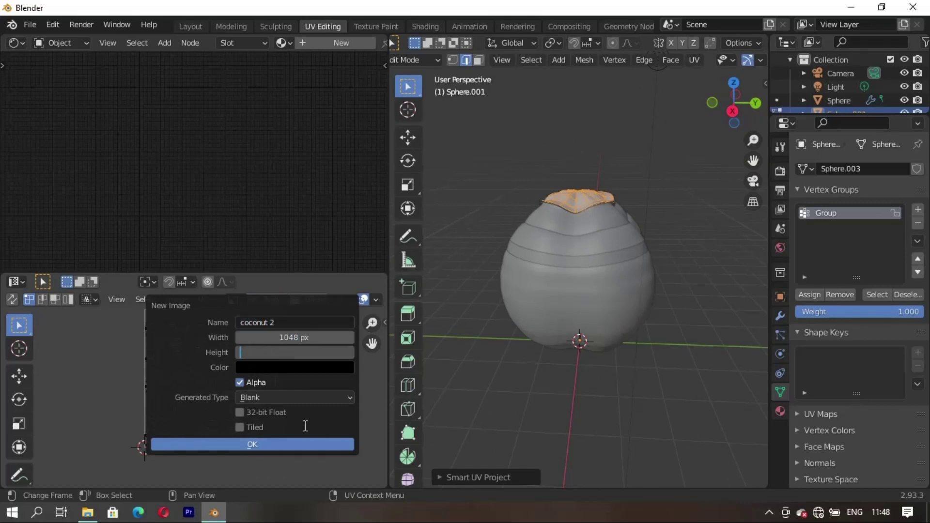
{"action": "type", "text": "1048"}
{"action": "left_click", "coordinate": [269, 369]}
{"action": "left_click", "coordinate": [356, 228]}
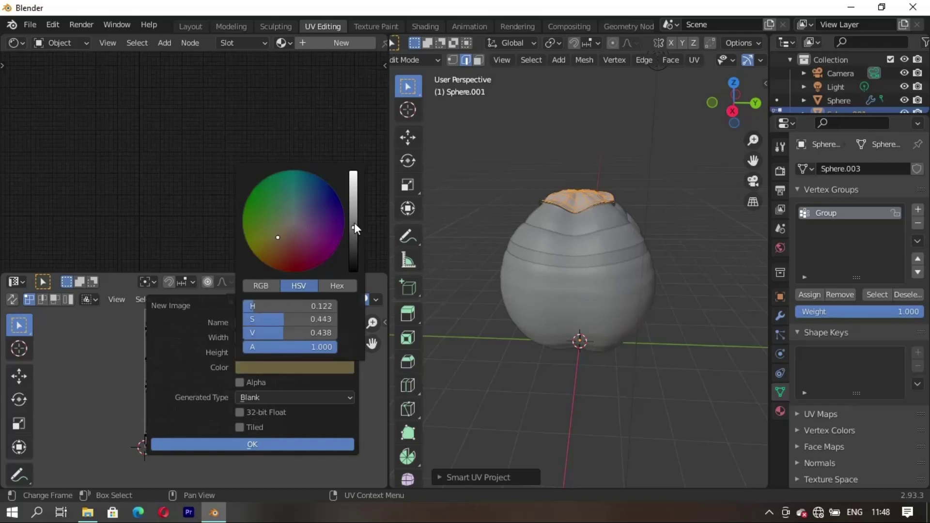
{"action": "left_click", "coordinate": [252, 444]}
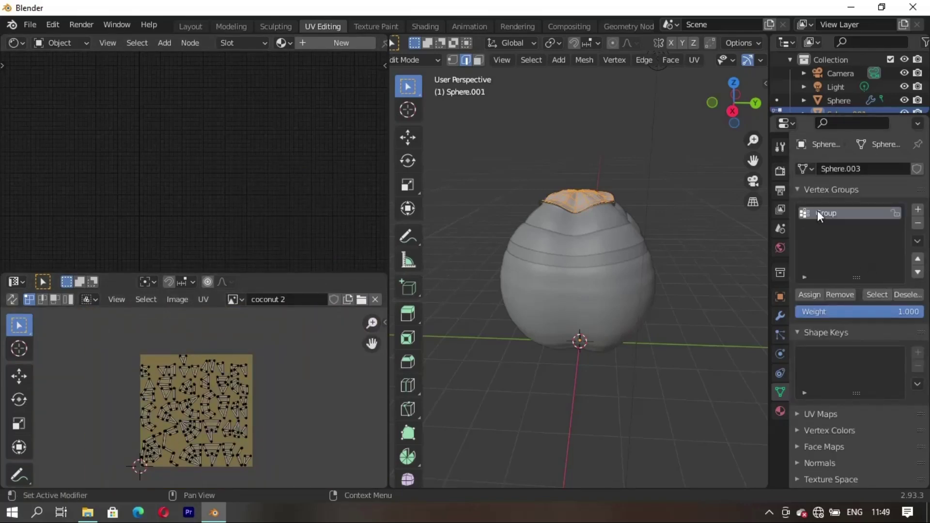
{"action": "middle_click_drag", "start_coordinate": [702, 169], "coordinate": [484, 121]}
Step: Add a material whose Base Color is an Image Texture node loading coconut 2, then enter Texture Paint
{"action": "left_click", "coordinate": [327, 43]}
{"action": "right_click", "coordinate": [242, 118]}
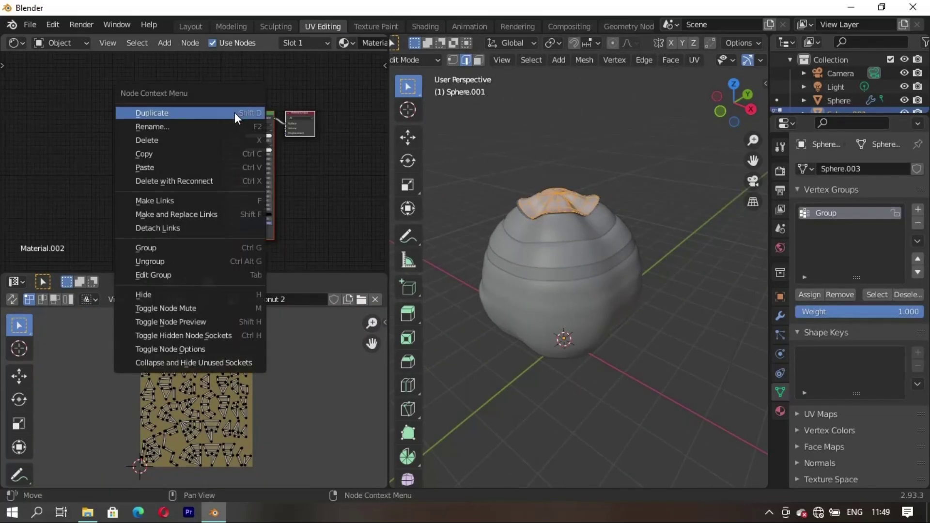
{"action": "key", "text": "shift+a"}
{"action": "left_click", "coordinate": [223, 321]}
{"action": "left_click", "coordinate": [109, 99]}
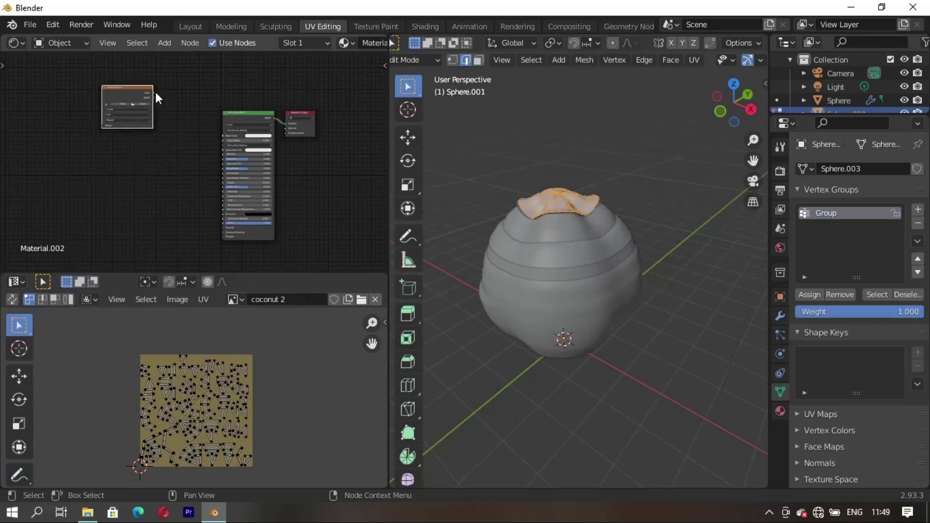
{"action": "left_click_drag", "start_coordinate": [162, 105], "coordinate": [224, 136]}
{"action": "scroll", "coordinate": [130, 139], "scroll_direction": "up", "scroll_amount": 2}
{"action": "left_click", "coordinate": [116, 131]}
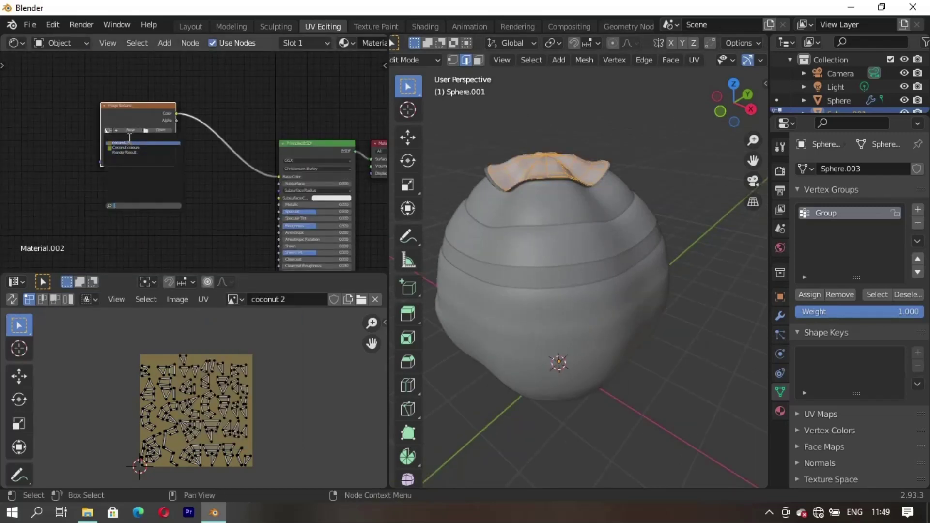
{"action": "left_click", "coordinate": [376, 26]}
{"action": "mouse_move", "coordinate": [561, 257]}
{"action": "middle_mouse_down"}
{"action": "mouse_move", "coordinate": [564, 269]}
{"action": "mouse_move", "coordinate": [440, 338]}
{"action": "mouse_move", "coordinate": [872, 243]}
{"action": "mouse_move", "coordinate": [507, 274]}
{"action": "mouse_move", "coordinate": [507, 296]}
{"action": "middle_mouse_up"}
Step: Raise the coconut material's Roughness to 1.000
{"action": "left_click", "coordinate": [394, 180]}
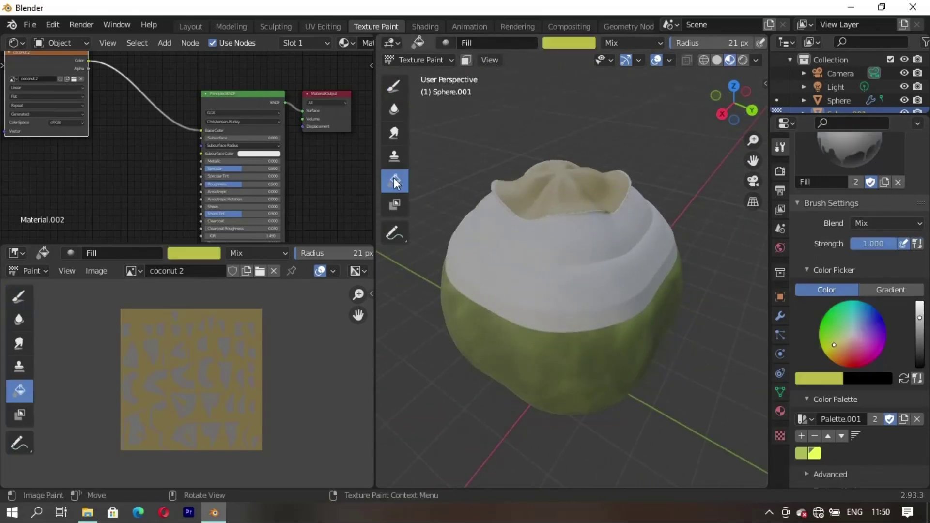
{"action": "scroll", "coordinate": [858, 339], "scroll_direction": "down", "scroll_amount": 5}
{"action": "scroll", "coordinate": [758, 132], "scroll_direction": "up", "scroll_amount": 4}
{"action": "middle_click_drag", "start_coordinate": [758, 132], "coordinate": [703, 160]}
{"action": "left_click", "coordinate": [394, 87]}
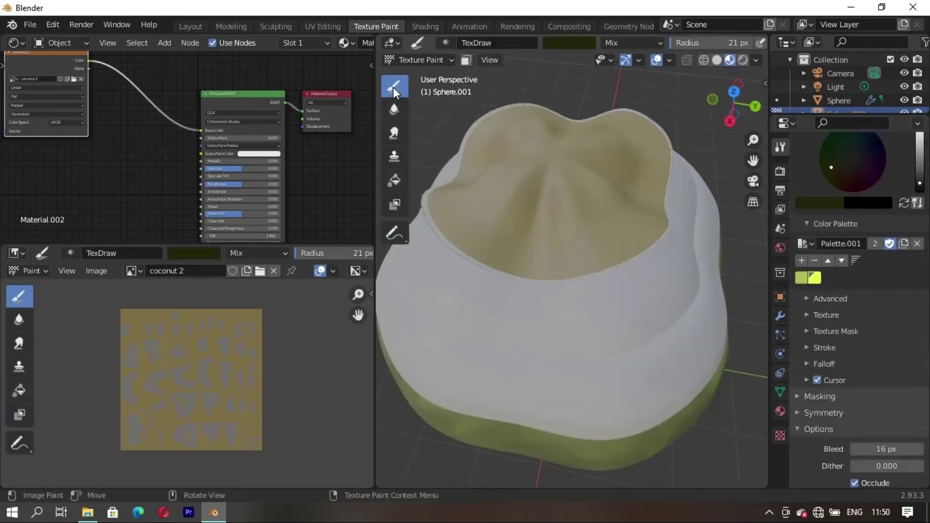
{"action": "left_click", "coordinate": [756, 59]}
{"action": "left_click_drag", "start_coordinate": [234, 189], "coordinate": [271, 189]}
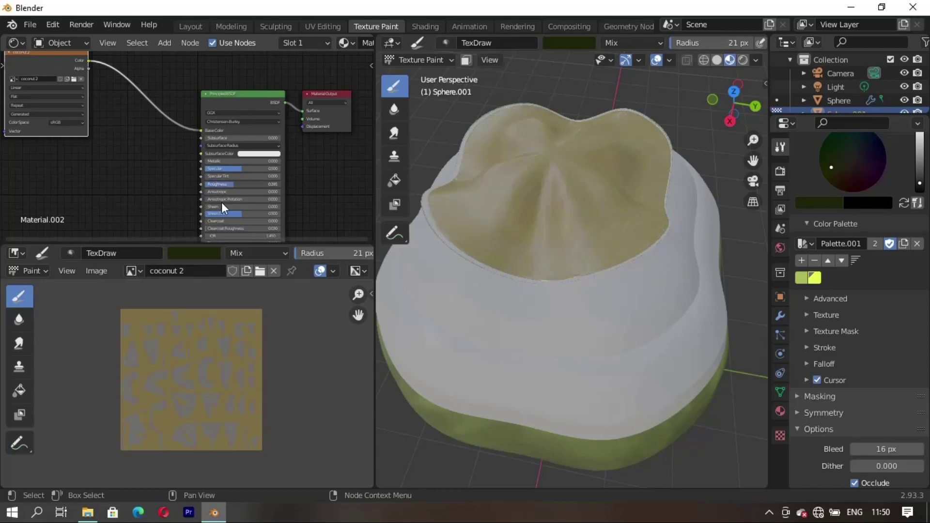
{"action": "mouse_move", "coordinate": [508, 233]}
{"action": "middle_mouse_down"}
{"action": "mouse_move", "coordinate": [636, 258]}
{"action": "mouse_move", "coordinate": [579, 229]}
{"action": "middle_mouse_up"}
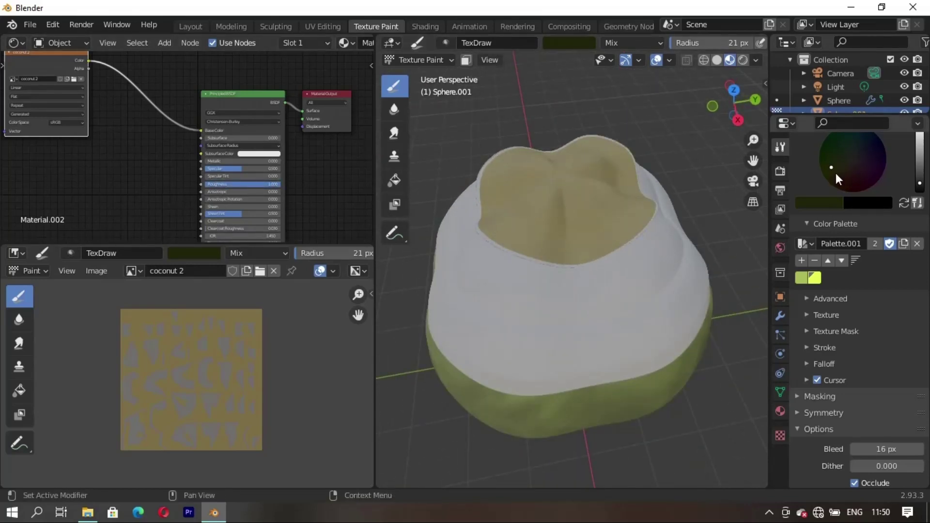
Step: Paint a dark reddish-brown stroke, then fill the coconut's top with dark brown
{"action": "left_click_drag", "start_coordinate": [836, 173], "coordinate": [843, 191]}
{"action": "scroll", "coordinate": [588, 191], "scroll_direction": "up", "scroll_amount": 1}
{"action": "left_click_drag", "start_coordinate": [552, 167], "coordinate": [543, 237]}
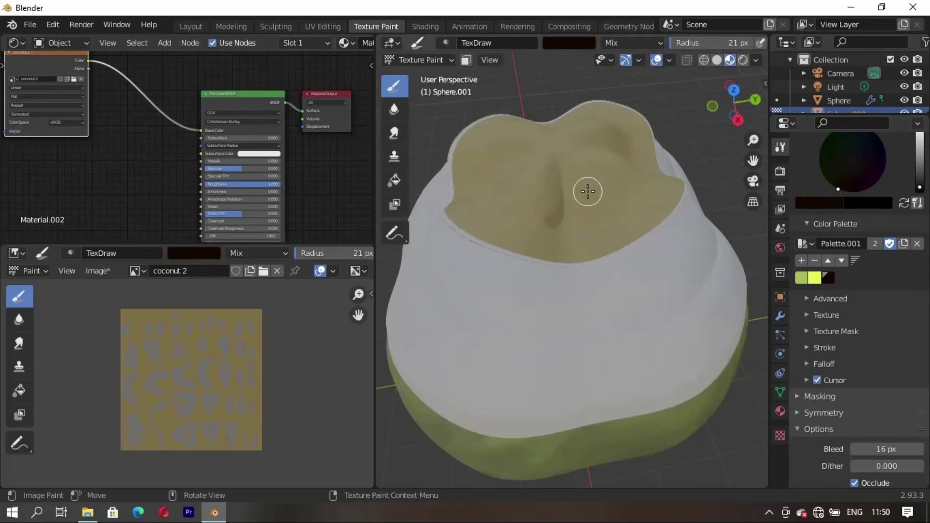
{"action": "scroll", "coordinate": [588, 191], "scroll_direction": "up", "scroll_amount": 5}
{"action": "key", "text": "shift+space"}
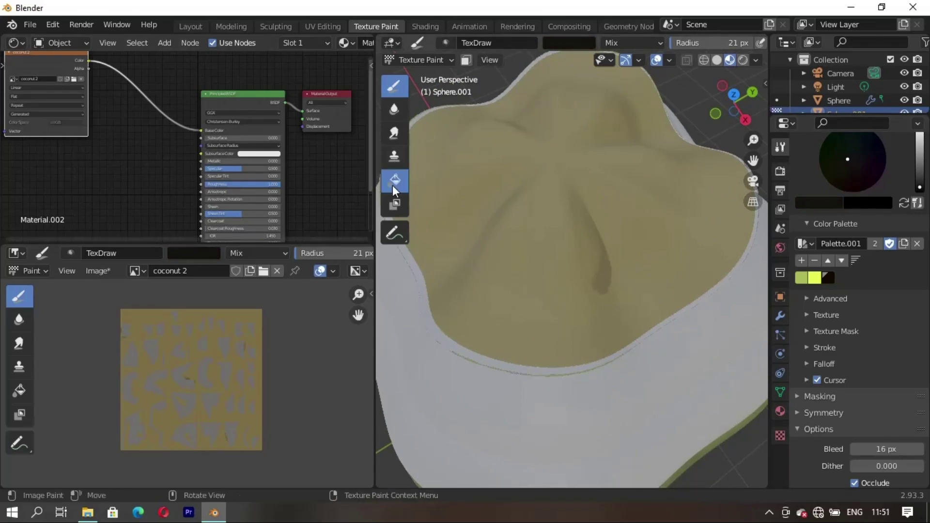
{"action": "left_click", "coordinate": [921, 156]}
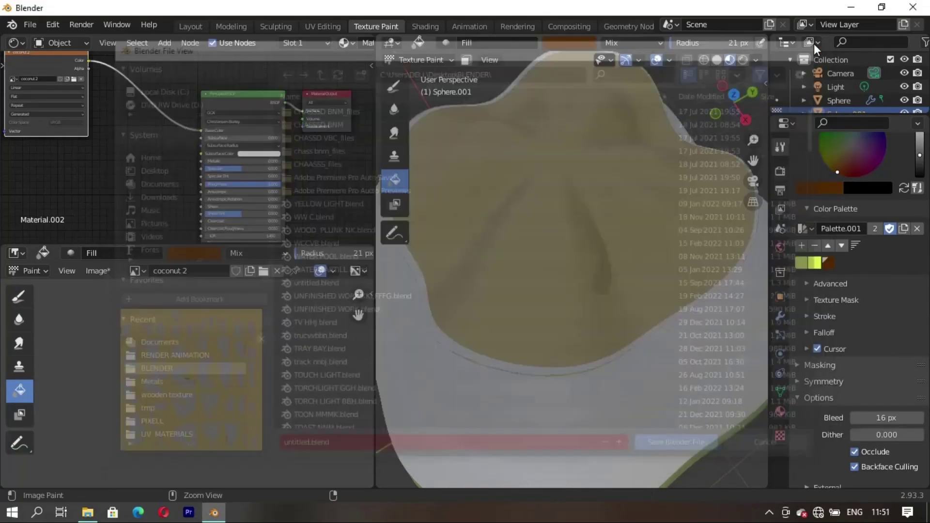
{"action": "left_click", "coordinate": [491, 246]}
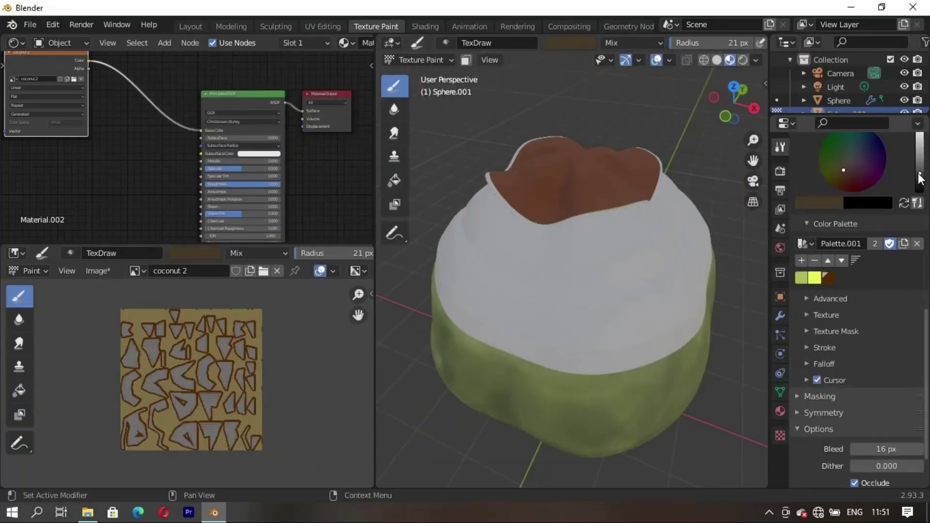
Step: Save the dark brown as a palette swatch, then pick the yellow swatch and adjust it
{"action": "left_click", "coordinate": [801, 260]}
{"action": "scroll", "coordinate": [545, 274], "scroll_direction": "up", "scroll_amount": 4}
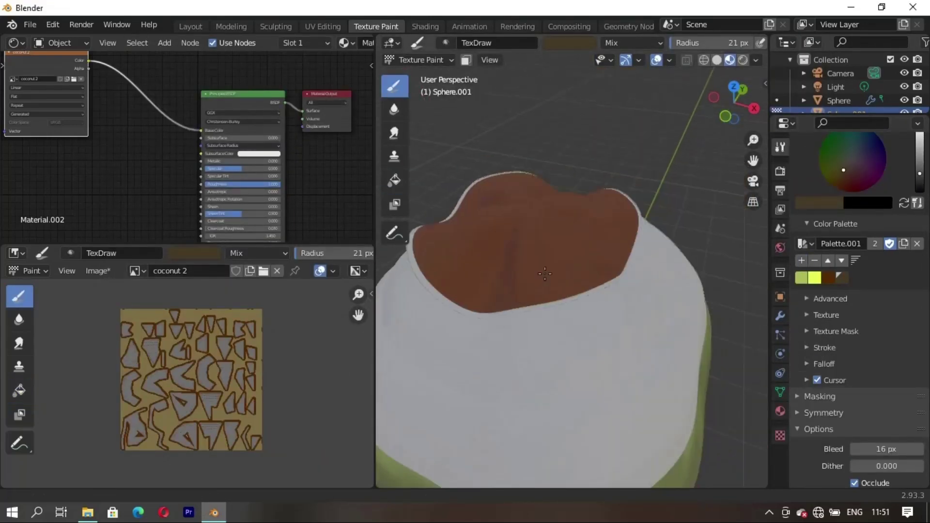
{"action": "left_click", "coordinate": [810, 279]}
{"action": "left_click_drag", "start_coordinate": [848, 186], "coordinate": [840, 190]}
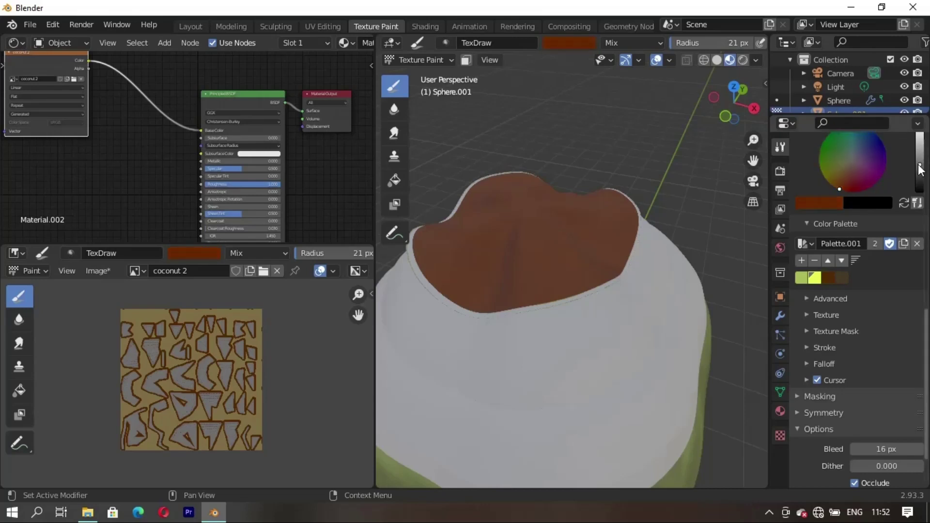
{"action": "scroll", "coordinate": [889, 184], "scroll_direction": "up", "scroll_amount": 5}
{"action": "scroll", "coordinate": [853, 280], "scroll_direction": "down", "scroll_amount": 3}
{"action": "left_click_drag", "start_coordinate": [919, 204], "coordinate": [922, 196]}
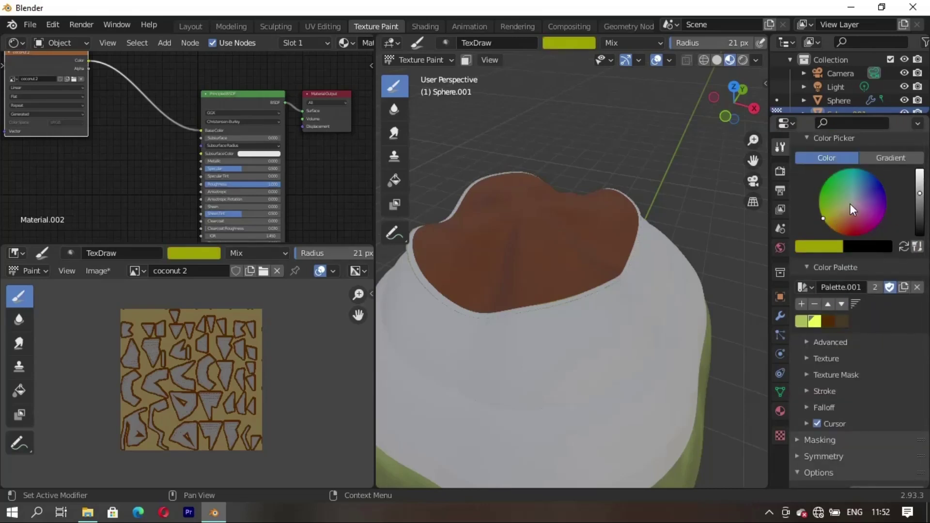
Step: Choose a yellow-green colour and turn on the face selection mask
{"action": "left_click", "coordinate": [830, 211]}
{"action": "left_click", "coordinate": [468, 60]}
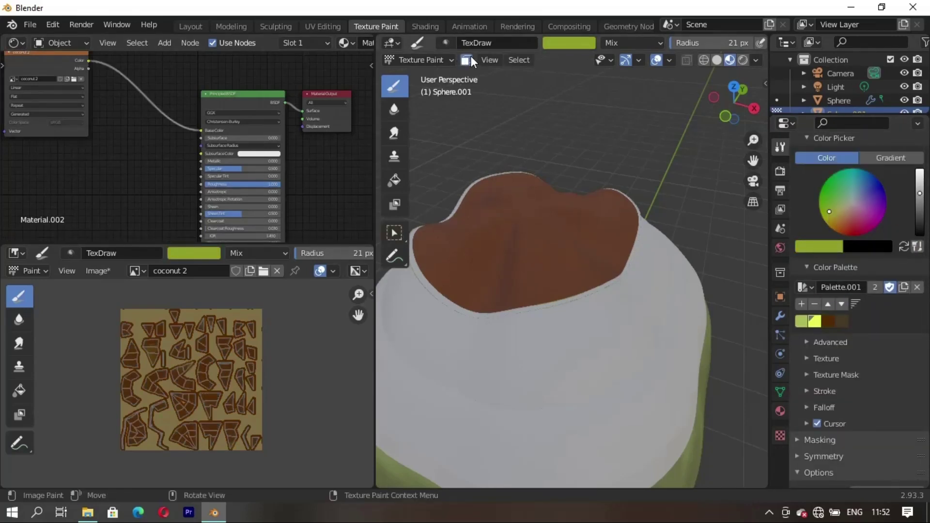
{"action": "scroll", "coordinate": [533, 272], "scroll_direction": "up", "scroll_amount": 1}
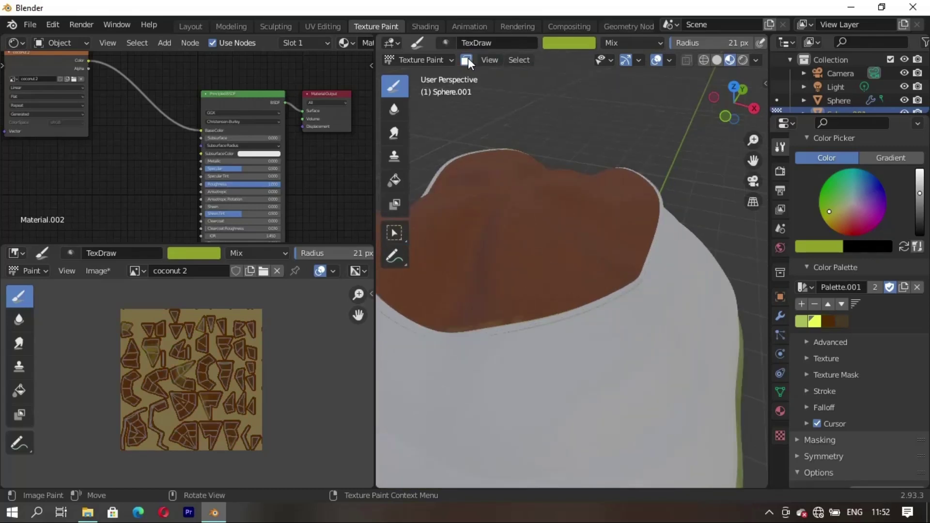
{"action": "left_click", "coordinate": [395, 180]}
{"action": "scroll", "coordinate": [660, 316], "scroll_direction": "down", "scroll_amount": 5}
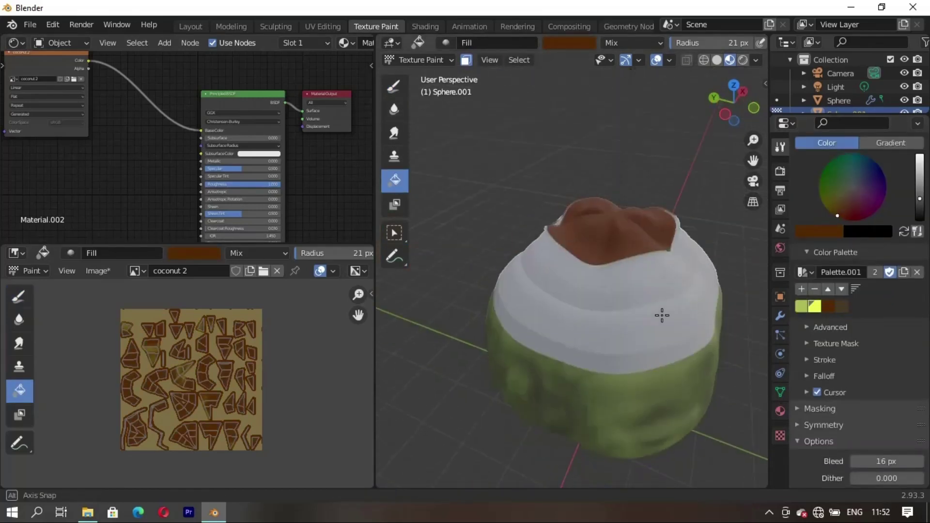
{"action": "mouse_move", "coordinate": [660, 316]}
{"action": "middle_mouse_down"}
{"action": "mouse_move", "coordinate": [546, 311]}
{"action": "mouse_move", "coordinate": [571, 272]}
{"action": "middle_mouse_up"}
{"action": "scroll", "coordinate": [571, 272], "scroll_direction": "up", "scroll_amount": 3}
Step: Add a light green swatch to the palette and fill the coconut's top with it
{"action": "left_click", "coordinate": [755, 59]}
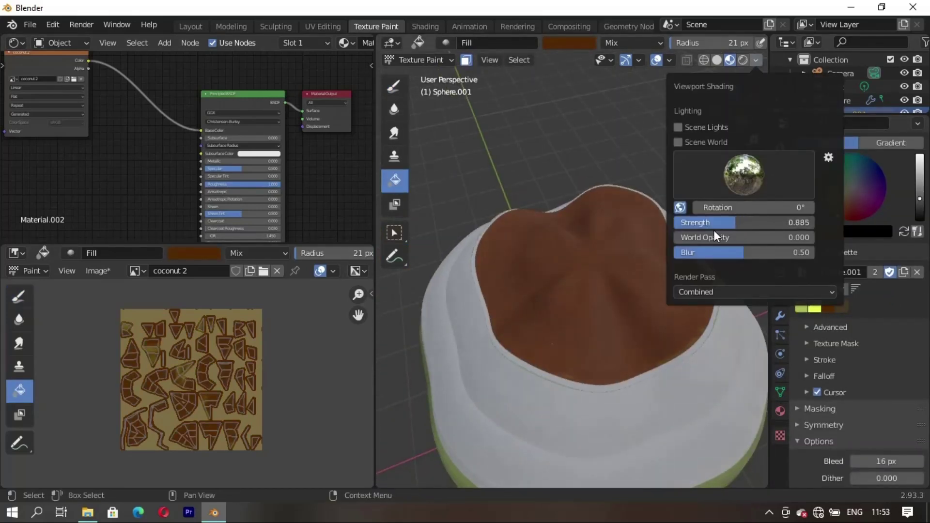
{"action": "middle_click_drag", "start_coordinate": [560, 170], "coordinate": [624, 284]}
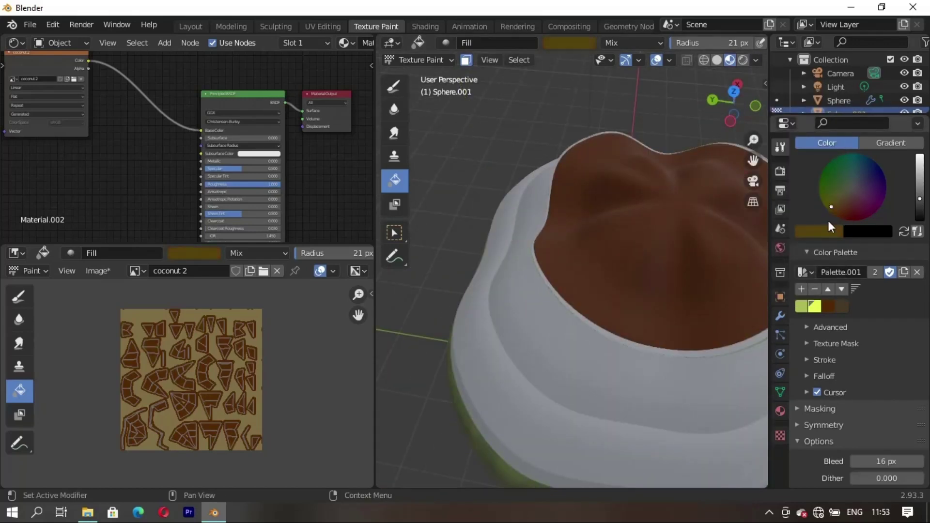
{"action": "left_click", "coordinate": [799, 307]}
{"action": "left_click", "coordinate": [801, 289]}
{"action": "left_click", "coordinate": [620, 282]}
{"action": "scroll", "coordinate": [619, 282], "scroll_direction": "down", "scroll_amount": 3}
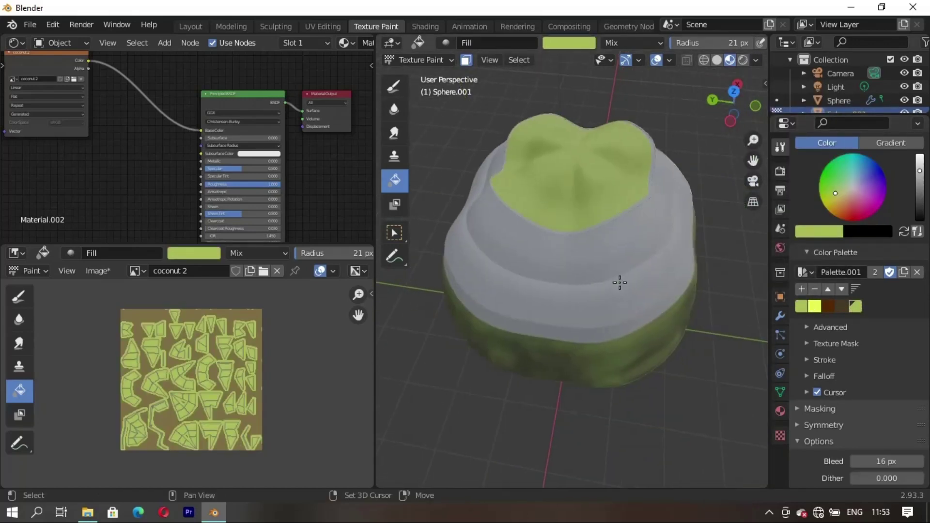
{"action": "left_click", "coordinate": [392, 78]}
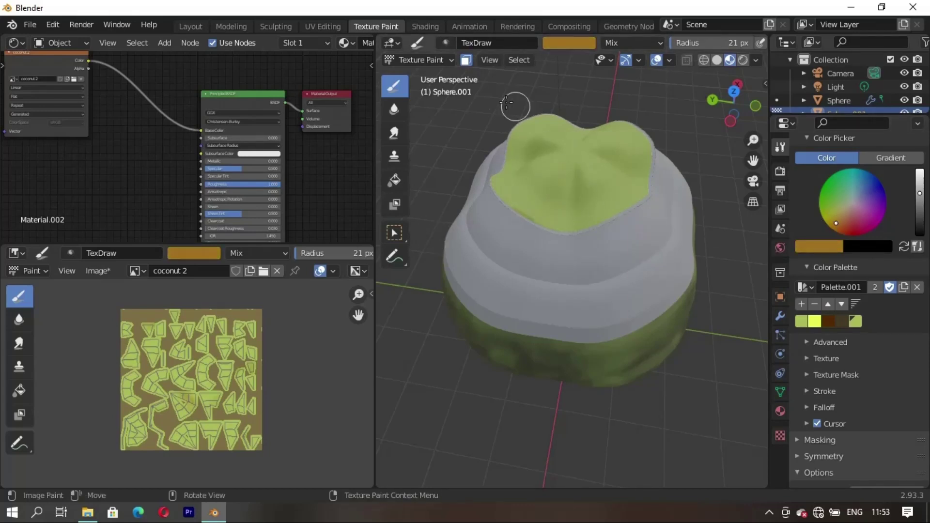
Step: Turn off the face-selection paint mask and look over the UV Editing workspace options
{"action": "key", "text": "m"}
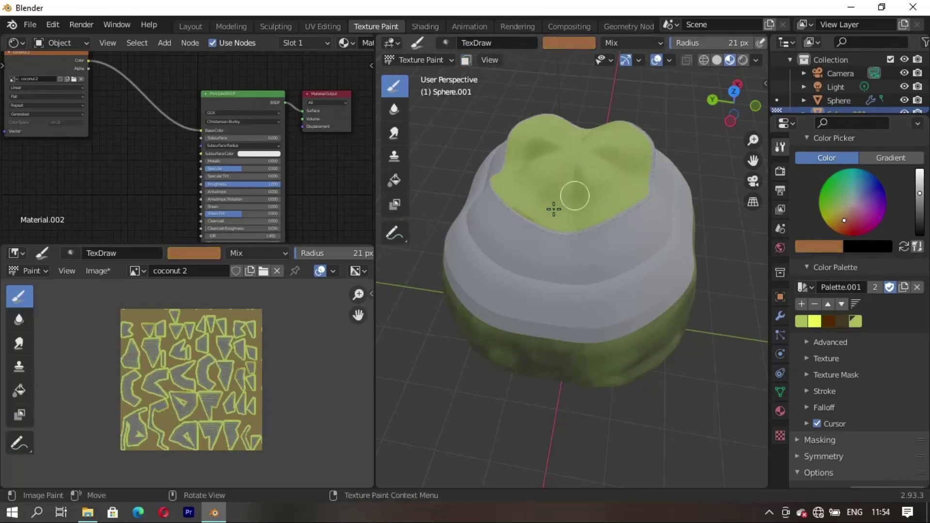
{"action": "left_click", "coordinate": [450, 60]}
{"action": "left_click", "coordinate": [424, 150]}
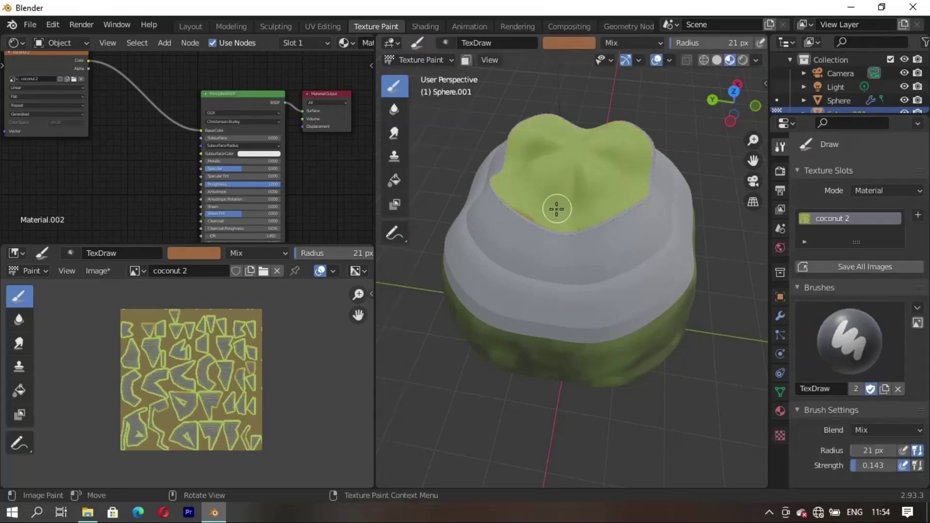
{"action": "mouse_move", "coordinate": [546, 183]}
{"action": "middle_mouse_down"}
{"action": "mouse_move", "coordinate": [542, 349]}
{"action": "mouse_move", "coordinate": [638, 365]}
{"action": "middle_mouse_up"}
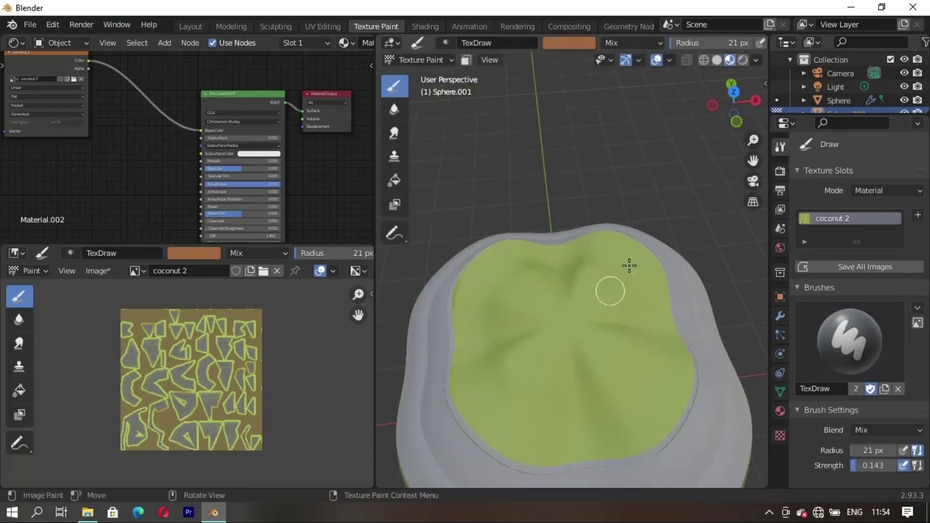
{"action": "key", "text": "ctrl+Page_Up"}
{"action": "left_click", "coordinate": [738, 43]}
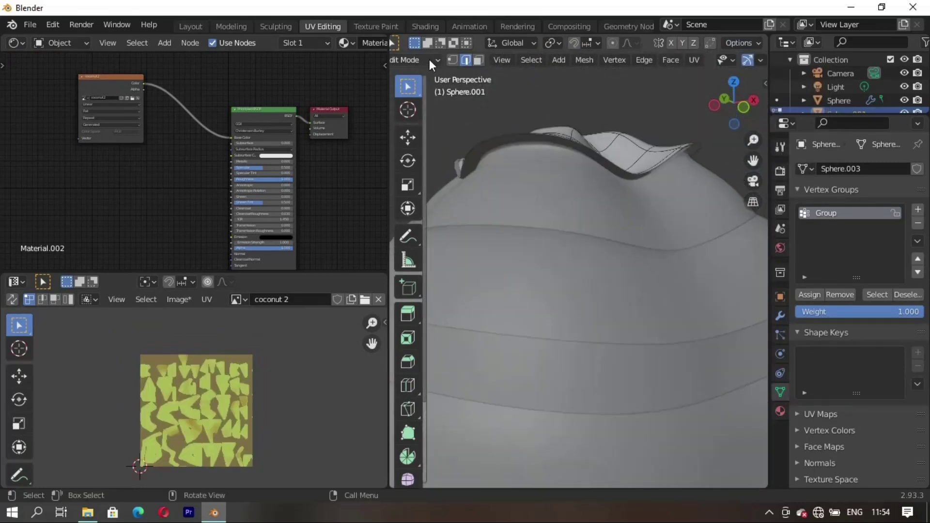
Step: Back in Texture Paint, re-enable the face mask and activate the light green Fill brush
{"action": "key", "text": "ctrl+Page_Down"}
{"action": "key", "text": "m"}
{"action": "middle_click_drag", "start_coordinate": [571, 415], "coordinate": [604, 338]}
{"action": "scroll", "coordinate": [625, 310], "scroll_direction": "up", "scroll_amount": 3}
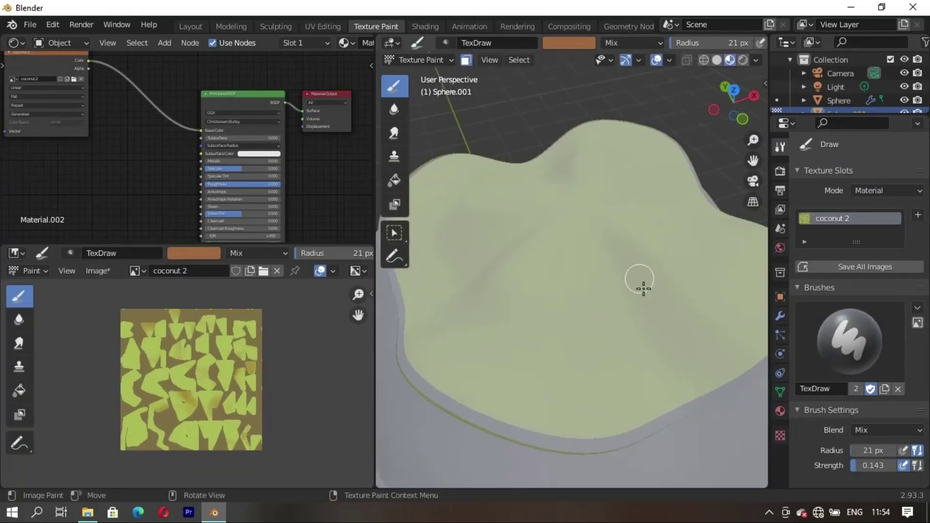
{"action": "left_click", "coordinate": [397, 186]}
{"action": "scroll", "coordinate": [569, 314], "scroll_direction": "down", "scroll_amount": 3}
{"action": "scroll", "coordinate": [858, 366], "scroll_direction": "down", "scroll_amount": 6}
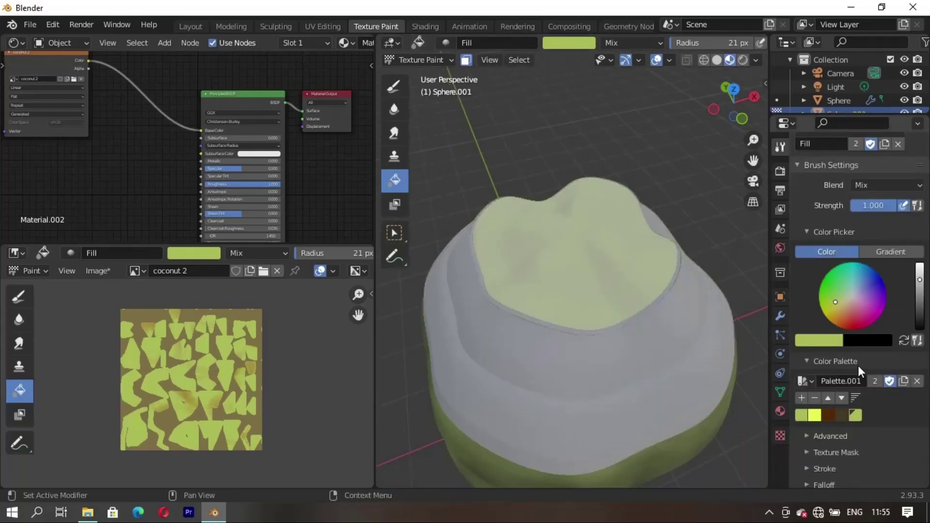
{"action": "scroll", "coordinate": [859, 366], "scroll_direction": "down", "scroll_amount": 4}
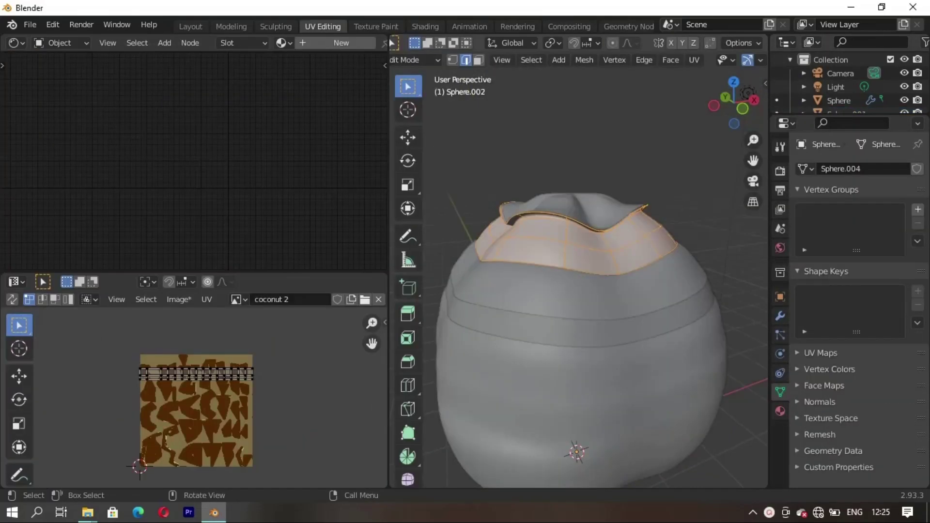
Step: Review the brush blend options and select the Fill tool with a dark brown colour
{"action": "middle_click_drag", "start_coordinate": [471, 375], "coordinate": [609, 415]}
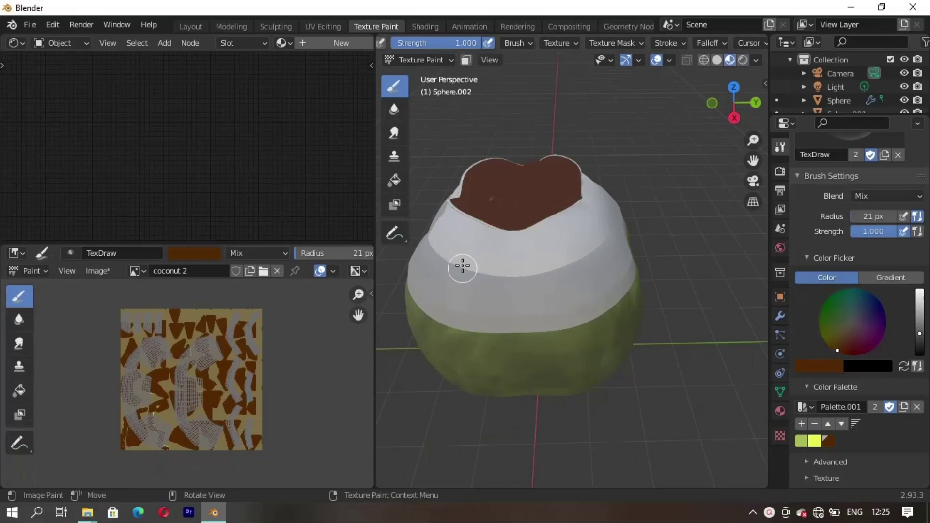
{"action": "middle_click_drag", "start_coordinate": [462, 266], "coordinate": [452, 270]}
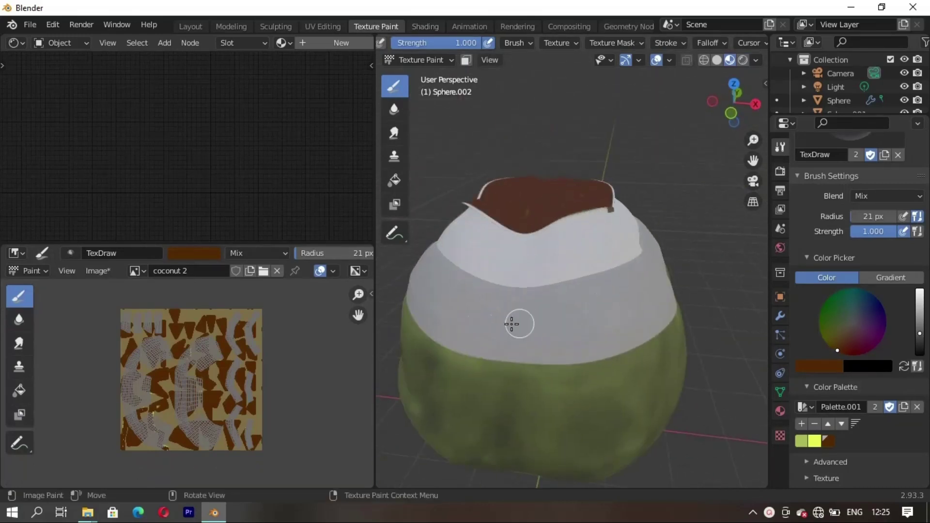
{"action": "middle_click_drag", "start_coordinate": [515, 322], "coordinate": [593, 307]}
{"action": "left_click", "coordinate": [919, 196]}
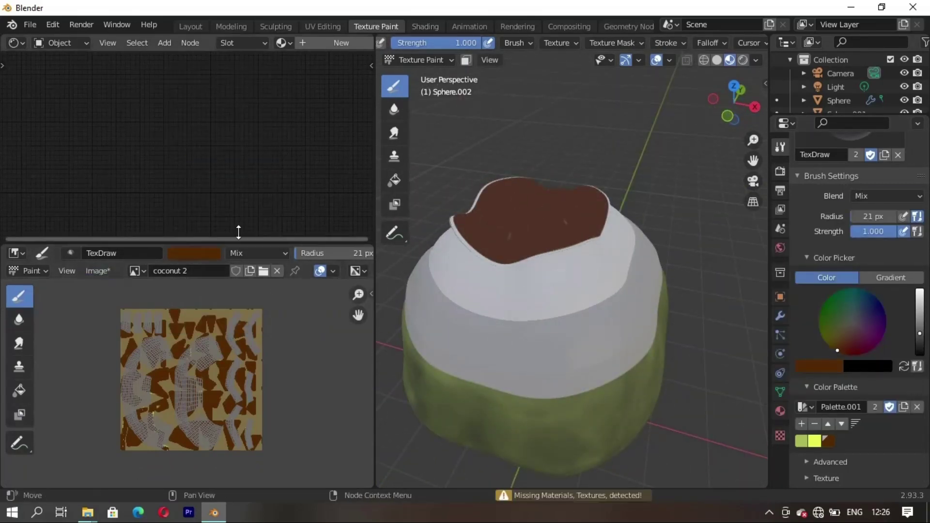
{"action": "left_click", "coordinate": [394, 180]}
{"action": "left_click", "coordinate": [829, 426]}
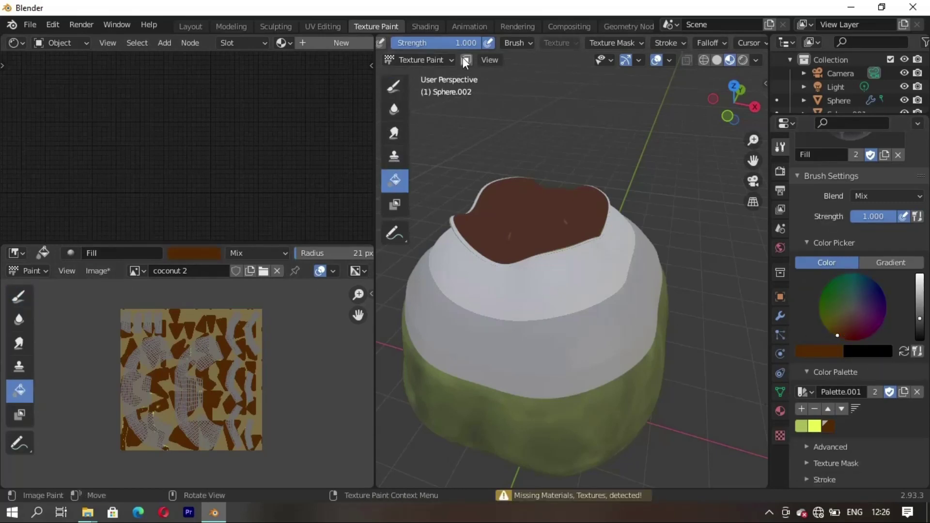
Step: Cycle the coconut through Edit and Object Mode back to Texture Paint, then pick orange
{"action": "left_click", "coordinate": [436, 60]}
{"action": "left_click", "coordinate": [438, 89]}
{"action": "left_click", "coordinate": [448, 57]}
{"action": "left_click", "coordinate": [439, 75]}
{"action": "left_click", "coordinate": [453, 62]}
{"action": "left_click", "coordinate": [426, 148]}
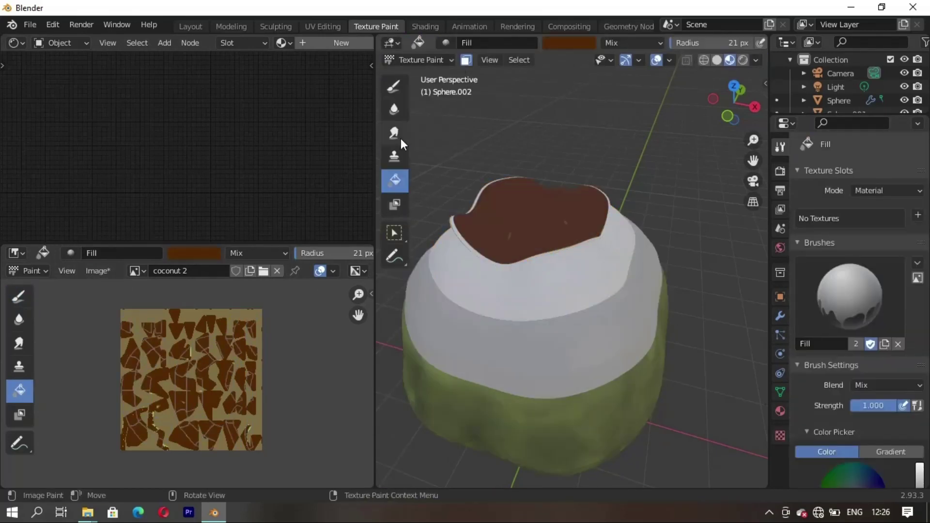
{"action": "scroll", "coordinate": [830, 373], "scroll_direction": "down", "scroll_amount": 8}
{"action": "scroll", "coordinate": [838, 333], "scroll_direction": "down", "scroll_amount": 2}
{"action": "left_click", "coordinate": [836, 334]}
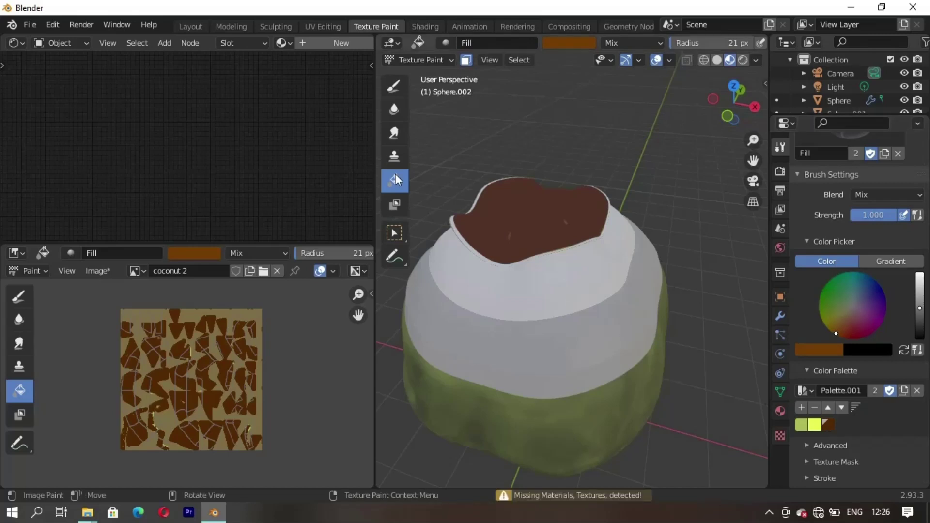
Step: Create a new material with an Image Texture node using coconut 2 feeding Base Color
{"action": "key", "text": "shift+a"}
{"action": "left_click", "coordinate": [341, 42]}
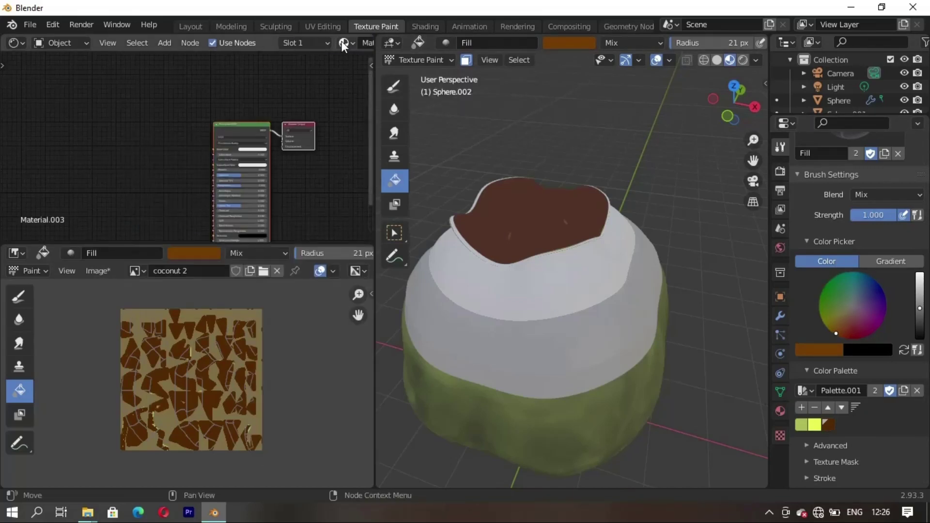
{"action": "key", "text": "shift+a"}
{"action": "left_click", "coordinate": [208, 226]}
{"action": "left_click", "coordinate": [147, 80]}
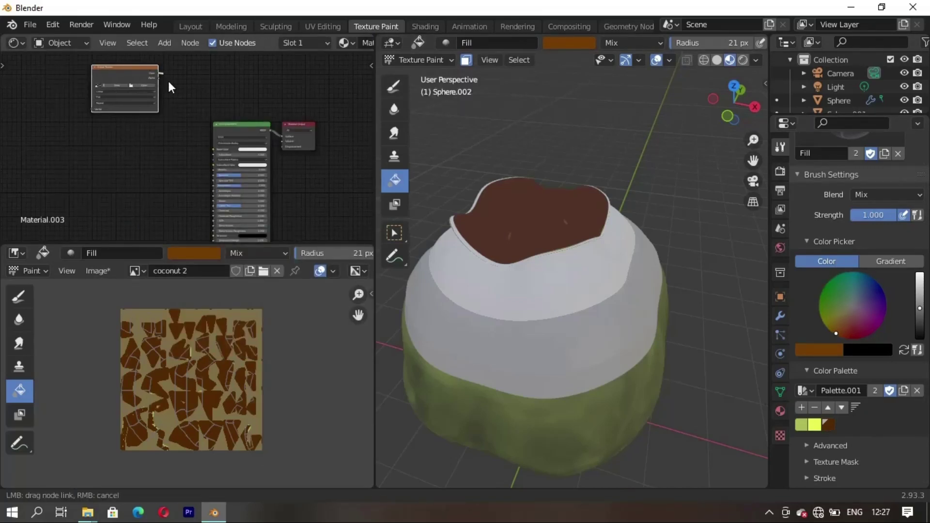
{"action": "left_click_drag", "start_coordinate": [171, 88], "coordinate": [213, 149]}
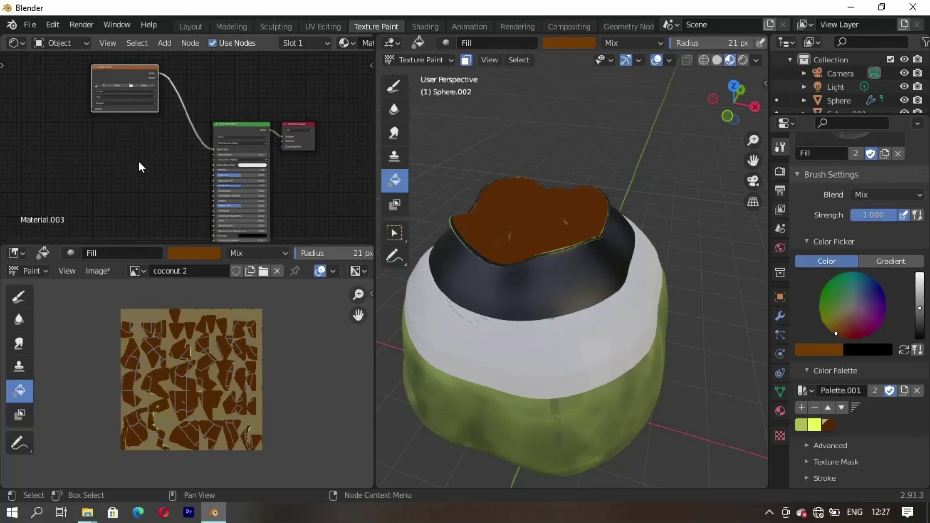
{"action": "scroll", "coordinate": [140, 159], "scroll_direction": "up", "scroll_amount": 3}
{"action": "left_click", "coordinate": [98, 127]}
{"action": "left_click", "coordinate": [245, 144]}
Step: Fill the coconut's top with orange, then refill it lighter orange-brown
{"action": "middle_click_drag", "start_coordinate": [465, 228], "coordinate": [504, 242]}
{"action": "scroll", "coordinate": [245, 165], "scroll_direction": "down", "scroll_amount": 2}
{"action": "scroll", "coordinate": [245, 166], "scroll_direction": "down", "scroll_amount": 1}
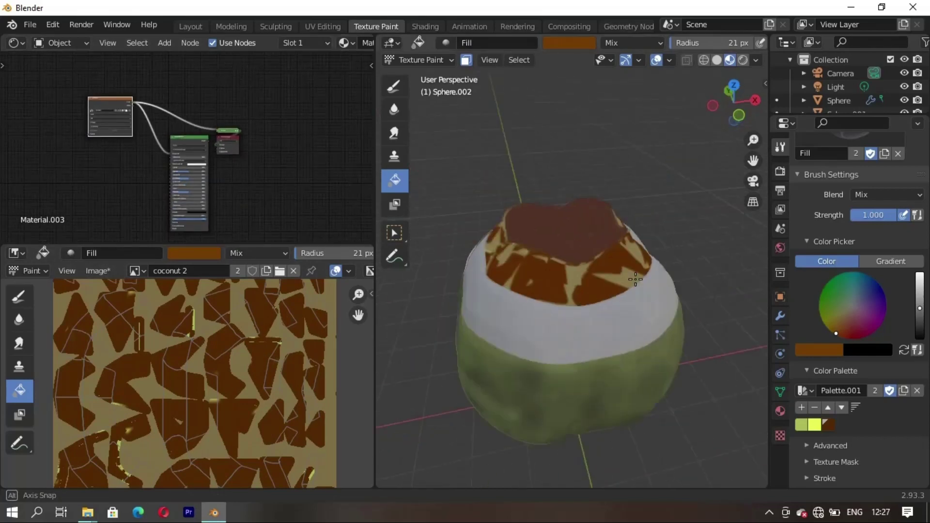
{"action": "middle_click_drag", "start_coordinate": [514, 145], "coordinate": [478, 129]}
{"action": "scroll", "coordinate": [203, 179], "scroll_direction": "up", "scroll_amount": 2}
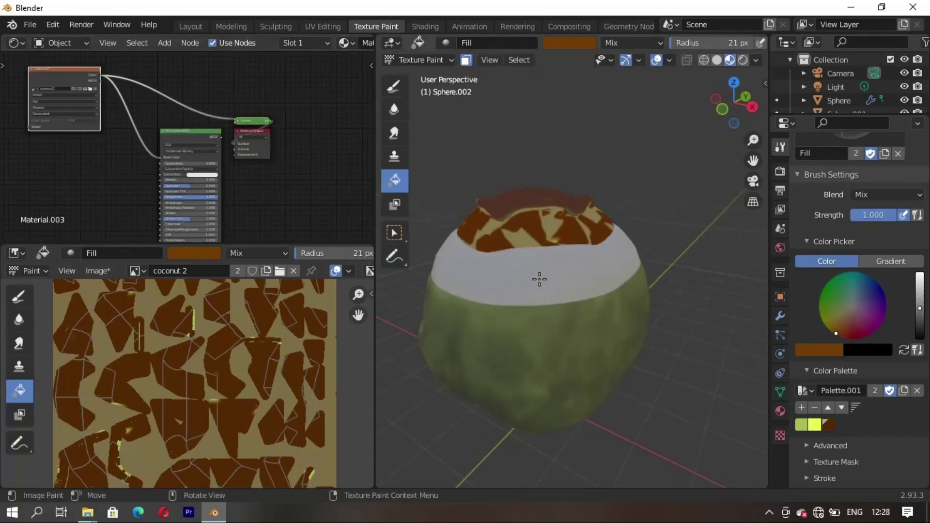
{"action": "left_click", "coordinate": [538, 276]}
{"action": "middle_click_drag", "start_coordinate": [574, 266], "coordinate": [523, 291]}
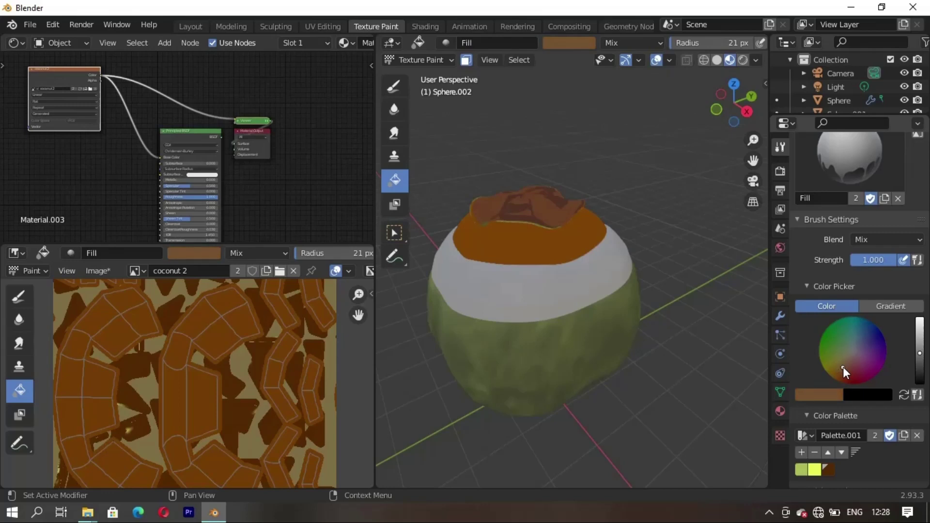
{"action": "left_click", "coordinate": [490, 242]}
{"action": "left_click", "coordinate": [395, 87]}
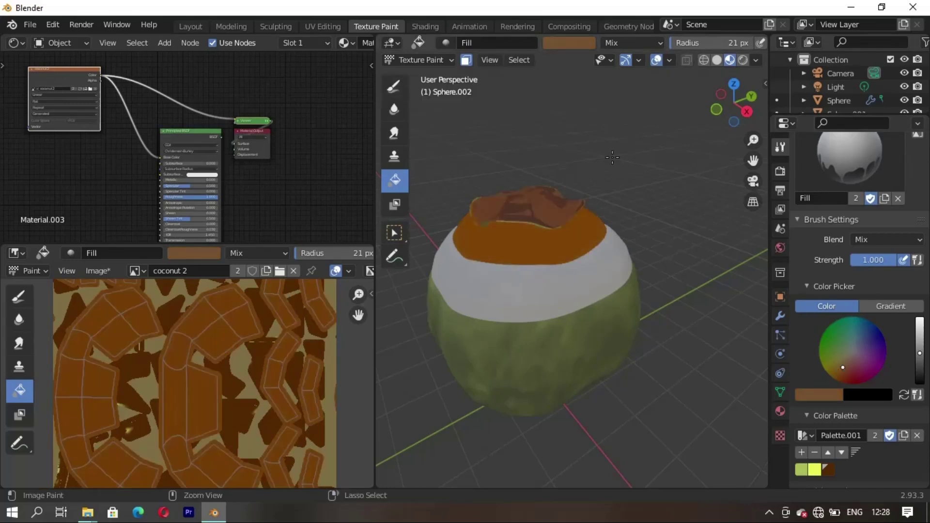
Step: Undo the brown patch, enlarge the brush to 68 px, and paint dark brown across the top
{"action": "key", "text": "ctrl+z"}
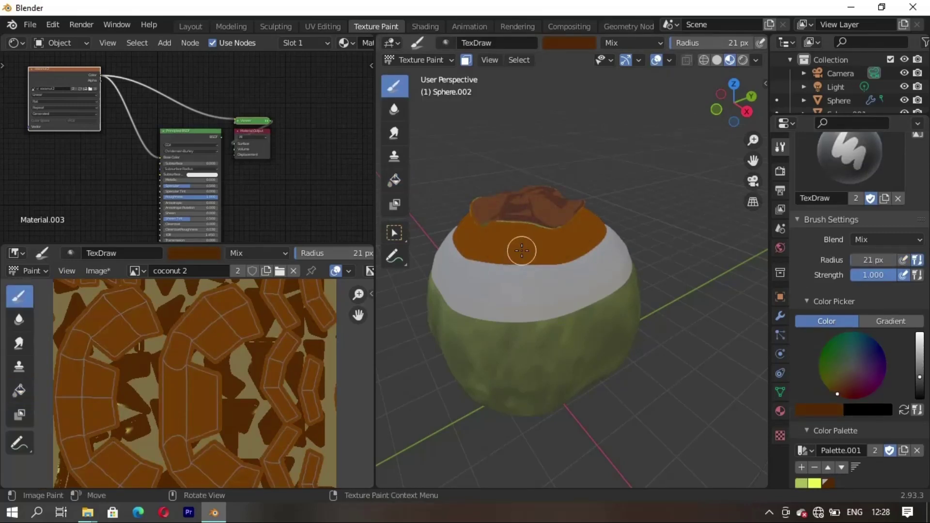
{"action": "middle_click_drag", "start_coordinate": [519, 249], "coordinate": [594, 333]}
{"action": "key", "text": "f"}
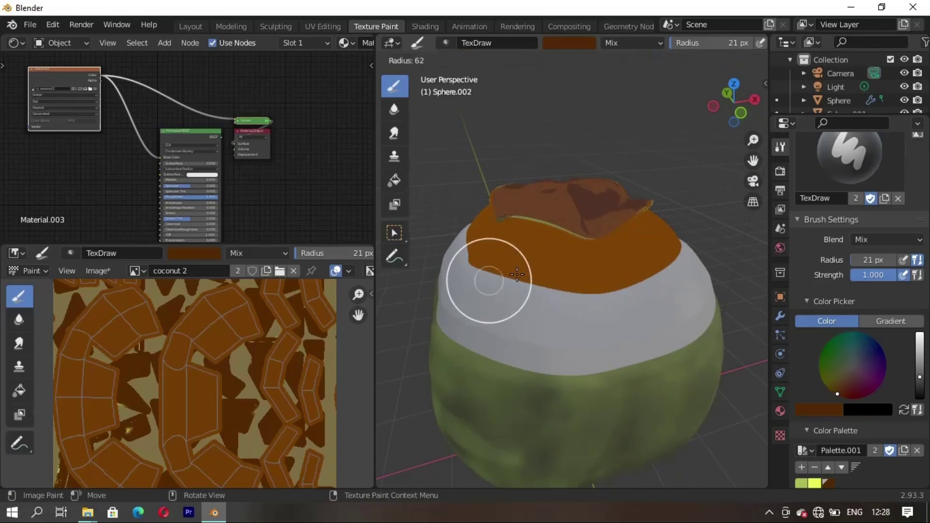
{"action": "left_click", "coordinate": [489, 281]}
{"action": "mouse_move", "coordinate": [489, 272]}
{"action": "left_mouse_down"}
{"action": "mouse_move", "coordinate": [529, 239]}
{"action": "mouse_move", "coordinate": [582, 269]}
{"action": "mouse_move", "coordinate": [507, 255]}
{"action": "left_mouse_up"}
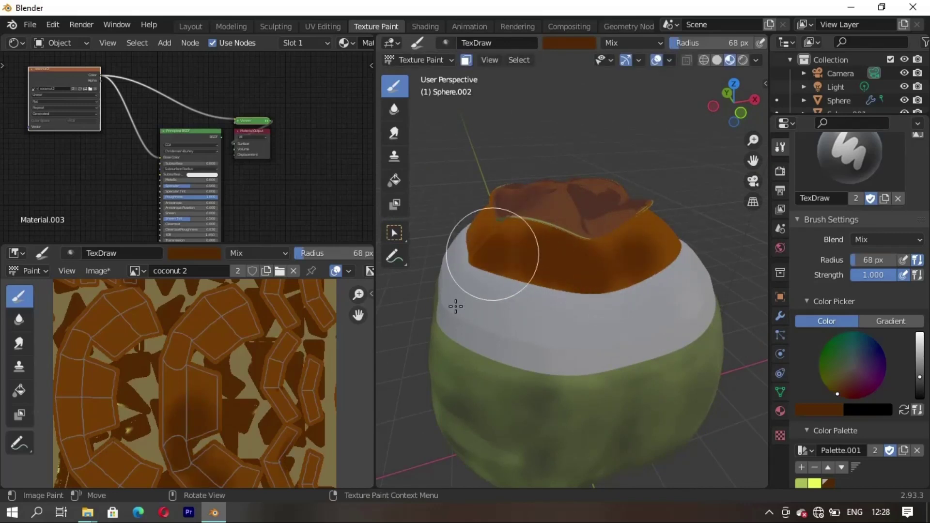
{"action": "middle_click_drag", "start_coordinate": [456, 306], "coordinate": [598, 238]}
{"action": "left_click_drag", "start_coordinate": [597, 213], "coordinate": [659, 211]}
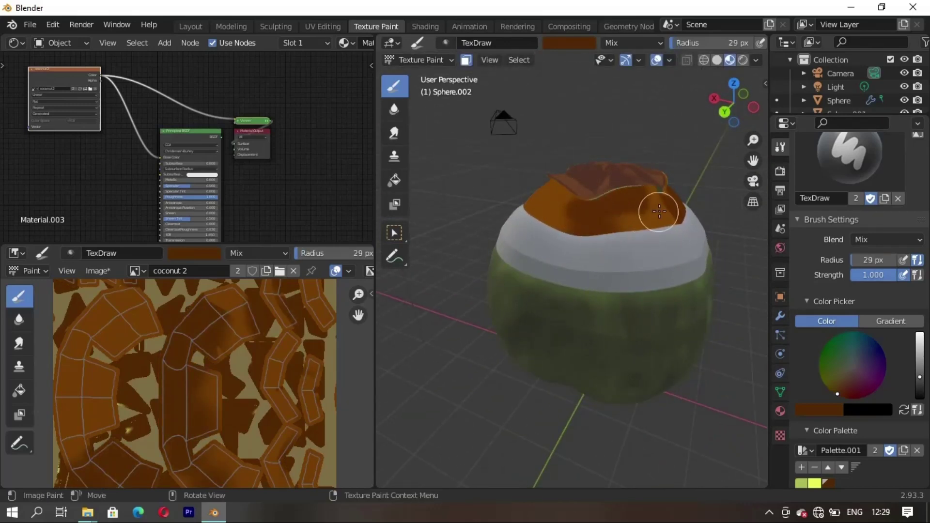
{"action": "left_click_drag", "start_coordinate": [550, 192], "coordinate": [577, 210]}
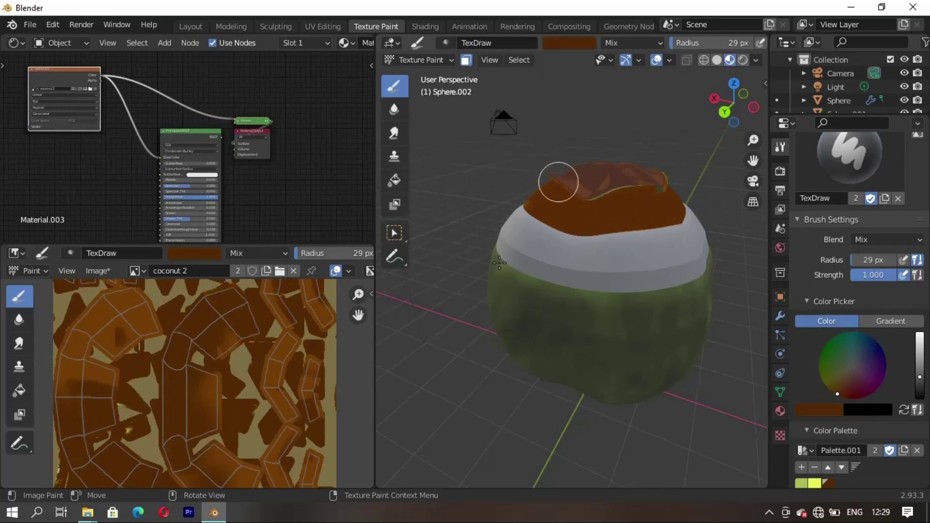
Step: Try a black stroke, undo it, and repaint the top and its rim in dark brown
{"action": "key", "text": "x"}
{"action": "middle_click_drag", "start_coordinate": [499, 263], "coordinate": [575, 228]}
{"action": "left_click_drag", "start_coordinate": [552, 209], "coordinate": [578, 236]}
{"action": "key", "text": "ctrl+z"}
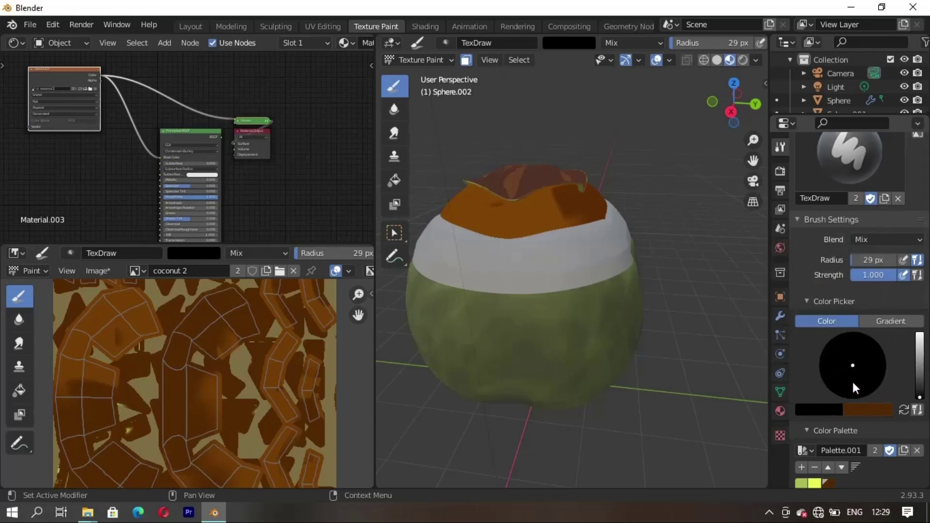
{"action": "scroll", "coordinate": [854, 388], "scroll_direction": "up", "scroll_amount": 10, "text": "ctrl"}
{"action": "key", "text": "s"}
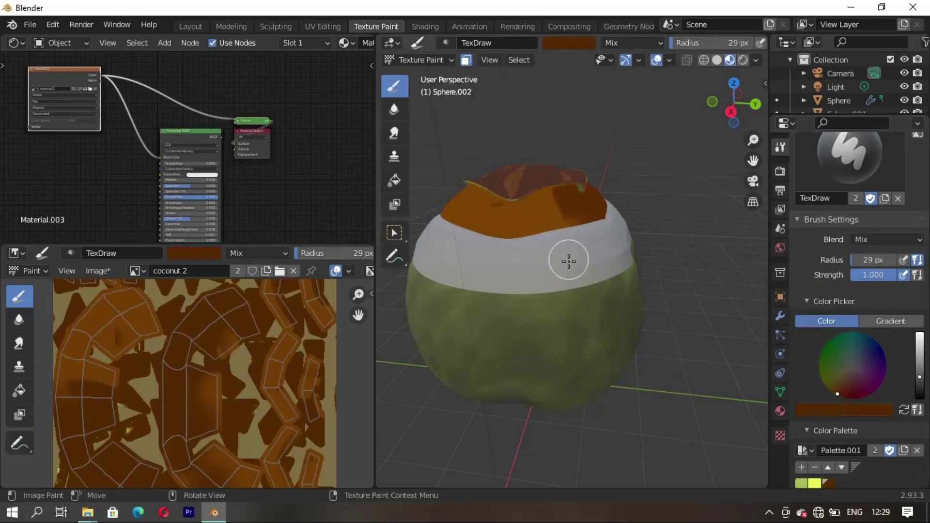
{"action": "middle_click_drag", "start_coordinate": [565, 260], "coordinate": [617, 207]}
{"action": "left_click_drag", "start_coordinate": [617, 207], "coordinate": [457, 268]}
{"action": "mouse_move", "coordinate": [504, 290]}
{"action": "left_mouse_down"}
{"action": "mouse_move", "coordinate": [550, 234]}
{"action": "mouse_move", "coordinate": [547, 284]}
{"action": "left_mouse_up"}
Step: Inspect the painted crown from several angles and return to the Layout workspace
{"action": "middle_click_drag", "start_coordinate": [521, 339], "coordinate": [627, 276]}
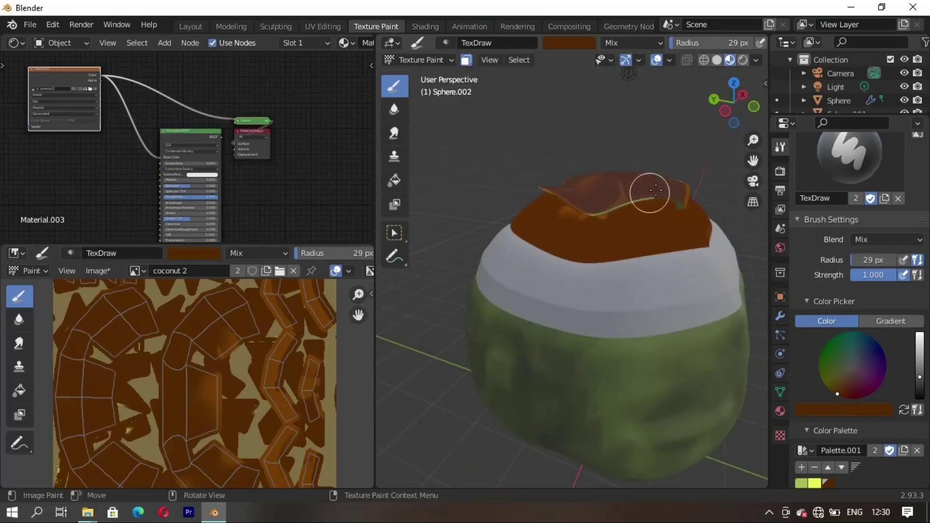
{"action": "scroll", "coordinate": [613, 250], "scroll_direction": "down", "scroll_amount": 3}
{"action": "mouse_move", "coordinate": [557, 280]}
{"action": "middle_mouse_down"}
{"action": "mouse_move", "coordinate": [634, 291]}
{"action": "mouse_move", "coordinate": [494, 207]}
{"action": "middle_mouse_up"}
{"action": "left_click", "coordinate": [190, 26]}
{"action": "middle_click_drag", "start_coordinate": [513, 299], "coordinate": [408, 270]}
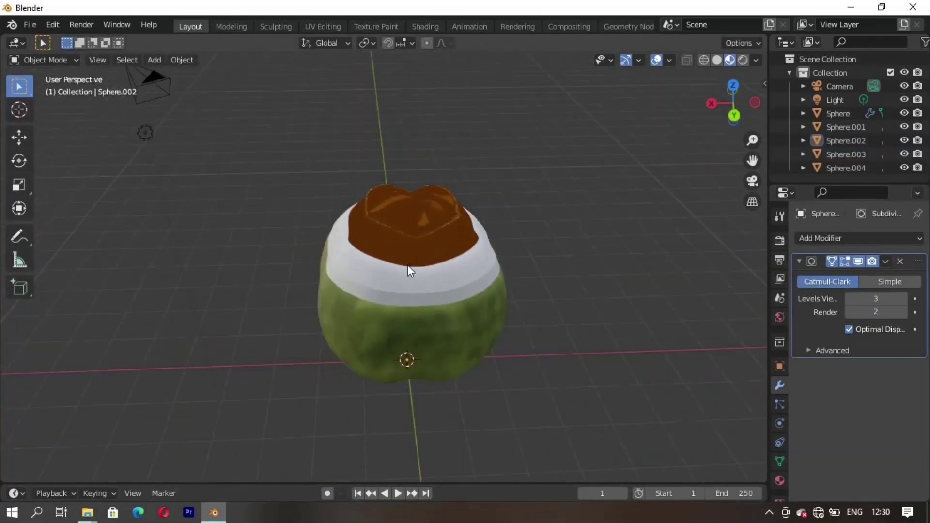
Step: Select the band piece Sphere.003 and Smart UV Project it in UV Editing
{"action": "left_click", "coordinate": [409, 270]}
{"action": "left_click", "coordinate": [315, 27]}
{"action": "key", "text": "u"}
{"action": "left_click", "coordinate": [544, 310]}
{"action": "key", "text": "Return"}
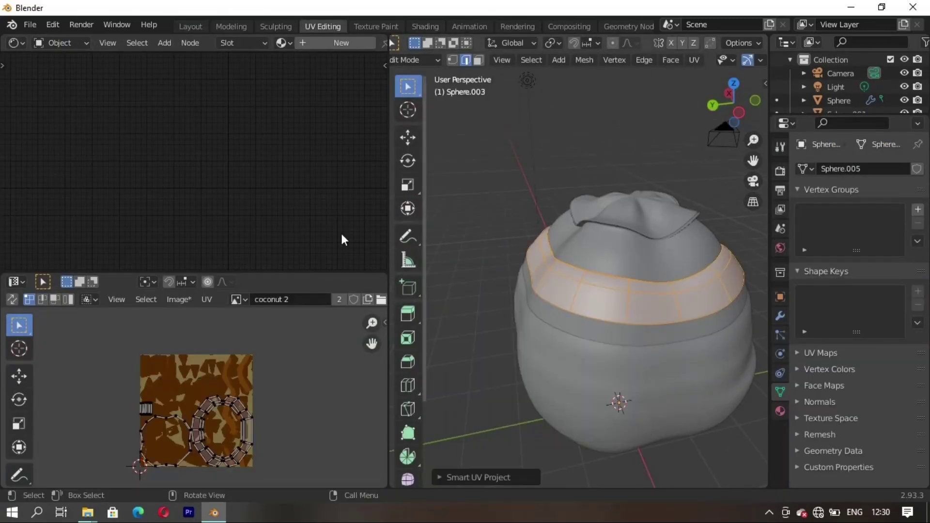
Step: Give the band a new material, Material.004, with an Image Texture node
{"action": "left_click", "coordinate": [341, 43]}
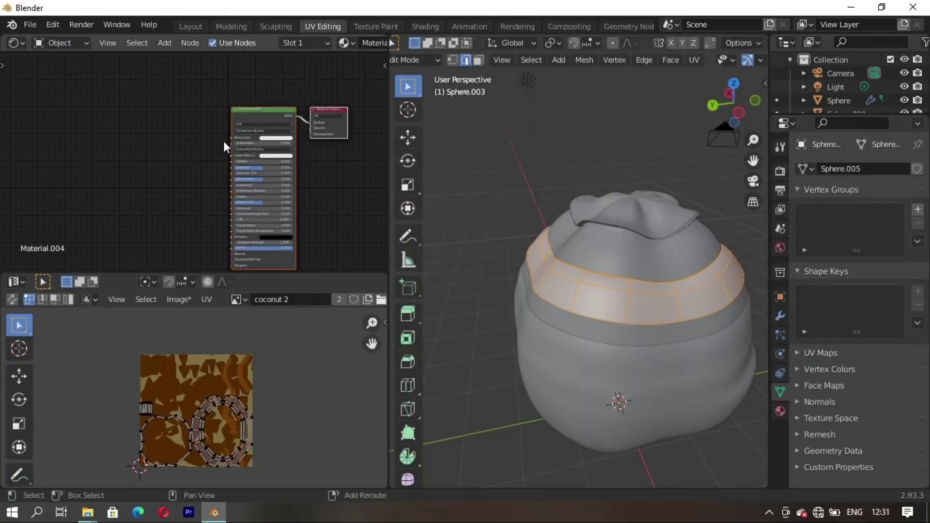
{"action": "key", "text": "shift+a"}
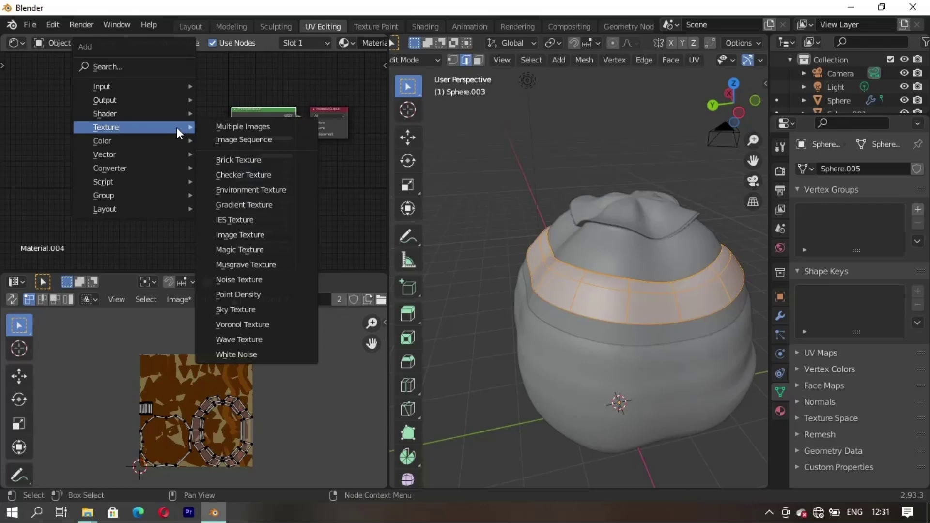
{"action": "left_click", "coordinate": [240, 234]}
{"action": "left_click", "coordinate": [170, 114]}
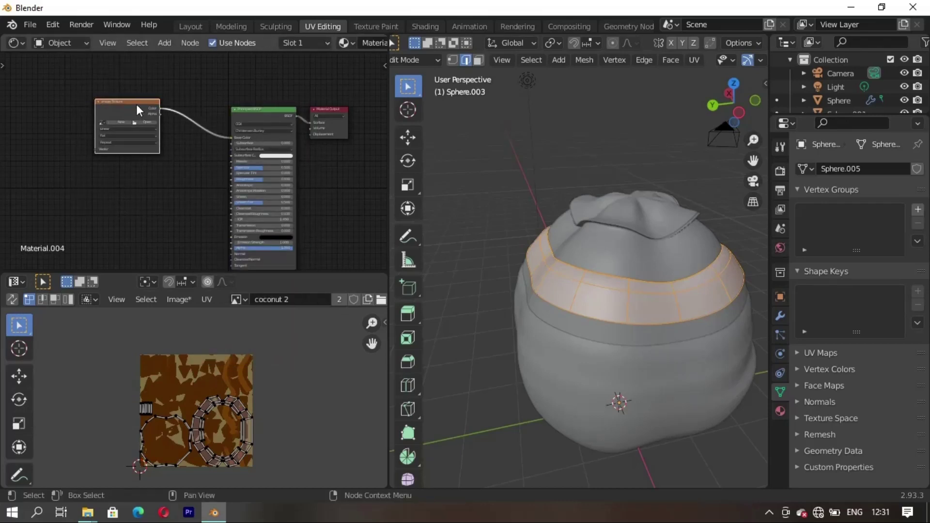
{"action": "middle_click_drag", "start_coordinate": [189, 205], "coordinate": [150, 175]}
Step: Assign the coconut 2 image to the texture node and preview it on the model
{"action": "left_click", "coordinate": [377, 25]}
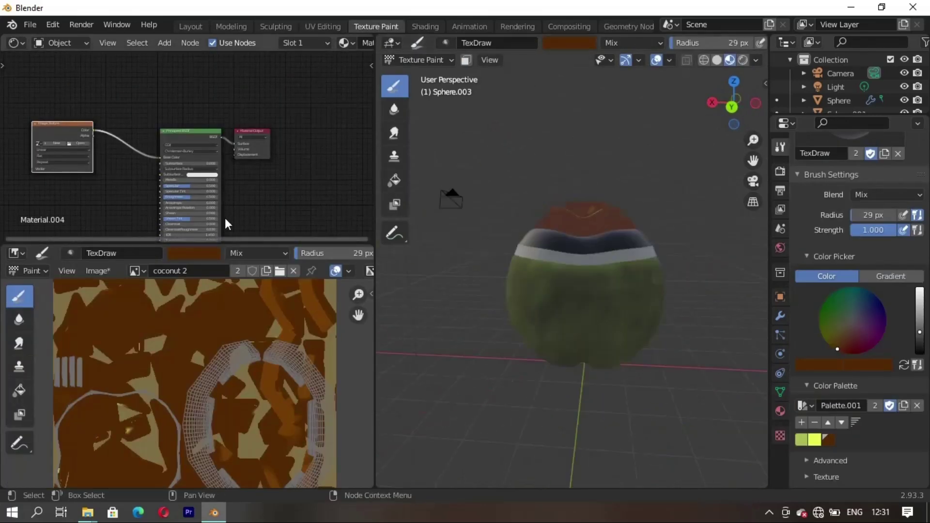
{"action": "left_click", "coordinate": [39, 143]}
{"action": "left_click", "coordinate": [63, 155]}
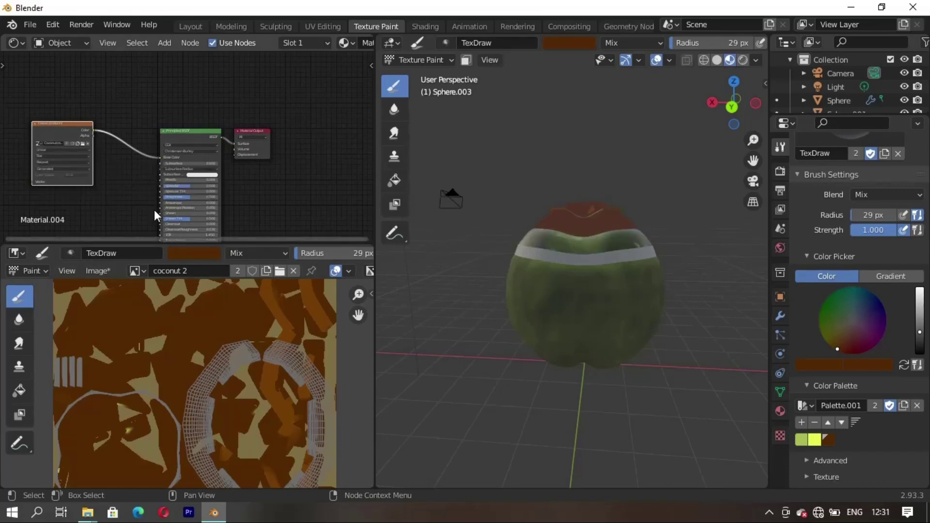
{"action": "middle_click_drag", "start_coordinate": [146, 203], "coordinate": [263, 200]}
{"action": "mouse_move", "coordinate": [484, 290]}
{"action": "middle_mouse_down"}
{"action": "mouse_move", "coordinate": [463, 276]}
{"action": "mouse_move", "coordinate": [467, 264]}
{"action": "mouse_move", "coordinate": [670, 258]}
{"action": "mouse_move", "coordinate": [653, 343]}
{"action": "middle_mouse_up"}
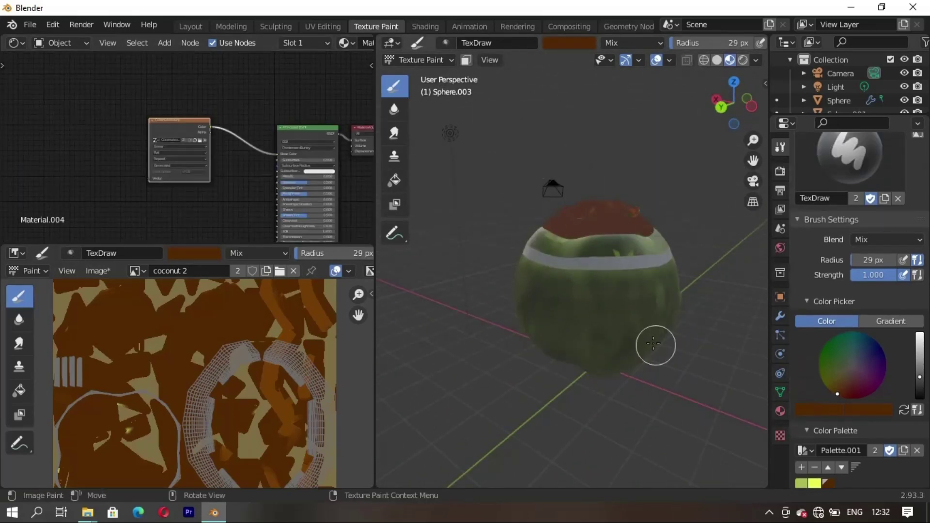
{"action": "left_click", "coordinate": [194, 145], "text": "ctrl+shift"}
{"action": "middle_click_drag", "start_coordinate": [557, 271], "coordinate": [486, 237]}
Step: Select Sphere.004 and Smart UV Project the whole mesh in UV Editing
{"action": "left_click", "coordinate": [189, 26]}
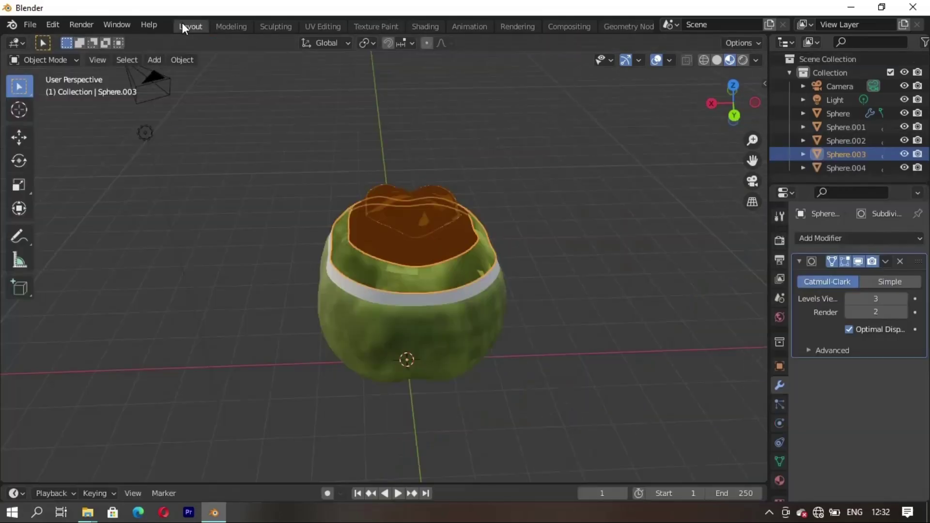
{"action": "left_click", "coordinate": [845, 168]}
{"action": "mouse_move", "coordinate": [561, 207]}
{"action": "middle_mouse_down"}
{"action": "mouse_move", "coordinate": [150, 358]}
{"action": "mouse_move", "coordinate": [518, 336]}
{"action": "middle_mouse_up"}
{"action": "left_click", "coordinate": [323, 26]}
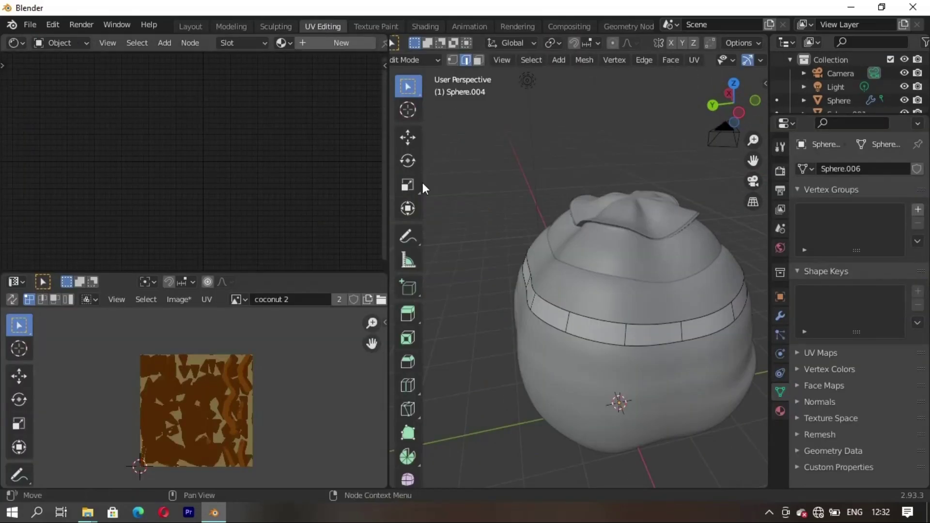
{"action": "key", "text": "a"}
{"action": "key", "text": "u"}
{"action": "left_click", "coordinate": [611, 412]}
{"action": "left_click", "coordinate": [341, 42]}
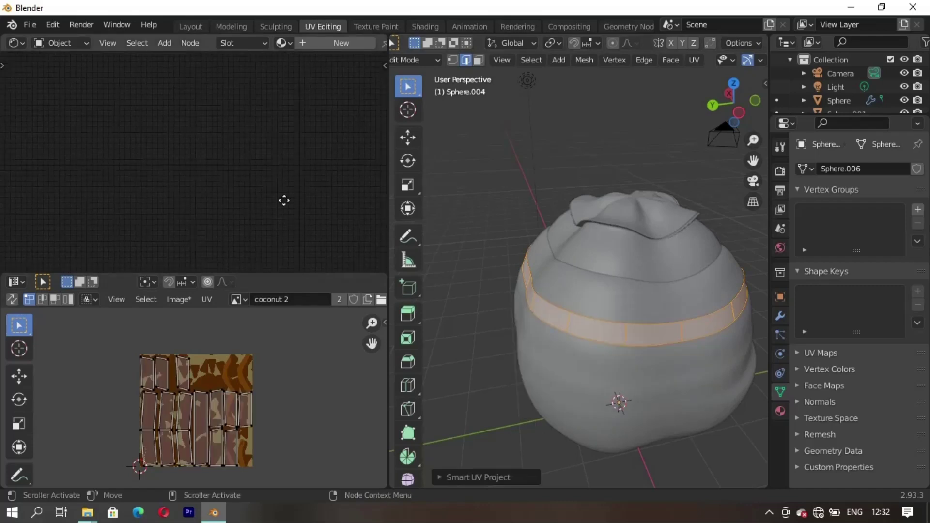
Step: Add Material.005 with an Image Texture node using the Coconut colour image
{"action": "middle_click_drag", "start_coordinate": [304, 132], "coordinate": [207, 132]}
{"action": "key", "text": "shift+a"}
{"action": "left_click", "coordinate": [204, 303]}
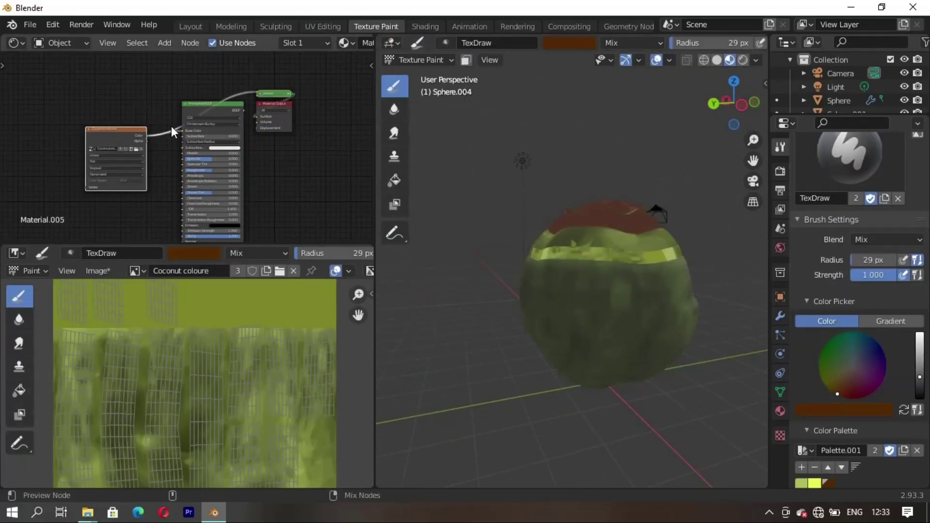
{"action": "scroll", "coordinate": [436, 266], "scroll_direction": "up", "scroll_amount": 5}
{"action": "scroll", "coordinate": [511, 344], "scroll_direction": "down", "scroll_amount": 4}
{"action": "middle_click_drag", "start_coordinate": [511, 344], "coordinate": [492, 315]}
Step: Try brown, light green and dark green strokes on the band, undoing each
{"action": "scroll", "coordinate": [576, 298], "scroll_direction": "up", "scroll_amount": 3}
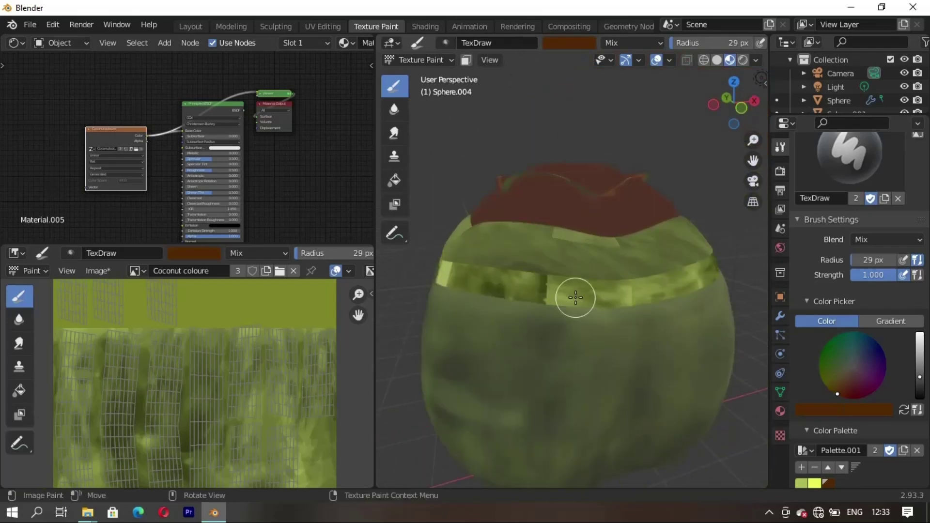
{"action": "mouse_move", "coordinate": [576, 297]}
{"action": "left_mouse_down"}
{"action": "mouse_move", "coordinate": [524, 293]}
{"action": "mouse_move", "coordinate": [539, 276]}
{"action": "left_mouse_up"}
{"action": "key", "text": "ctrl+z"}
{"action": "scroll", "coordinate": [848, 436], "scroll_direction": "down", "scroll_amount": 2}
{"action": "left_click", "coordinate": [801, 430]}
{"action": "key", "text": "ctrl+z"}
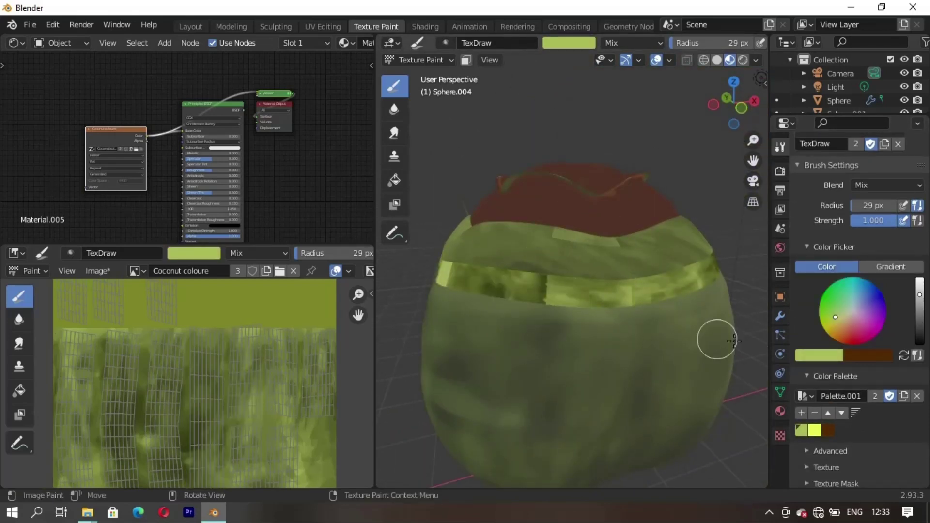
{"action": "left_click_drag", "start_coordinate": [919, 295], "coordinate": [919, 331]}
{"action": "mouse_move", "coordinate": [693, 276]}
{"action": "left_mouse_down"}
{"action": "mouse_move", "coordinate": [579, 285]}
{"action": "mouse_move", "coordinate": [572, 307]}
{"action": "mouse_move", "coordinate": [495, 276]}
{"action": "mouse_move", "coordinate": [441, 281]}
{"action": "mouse_move", "coordinate": [534, 303]}
{"action": "left_mouse_up"}
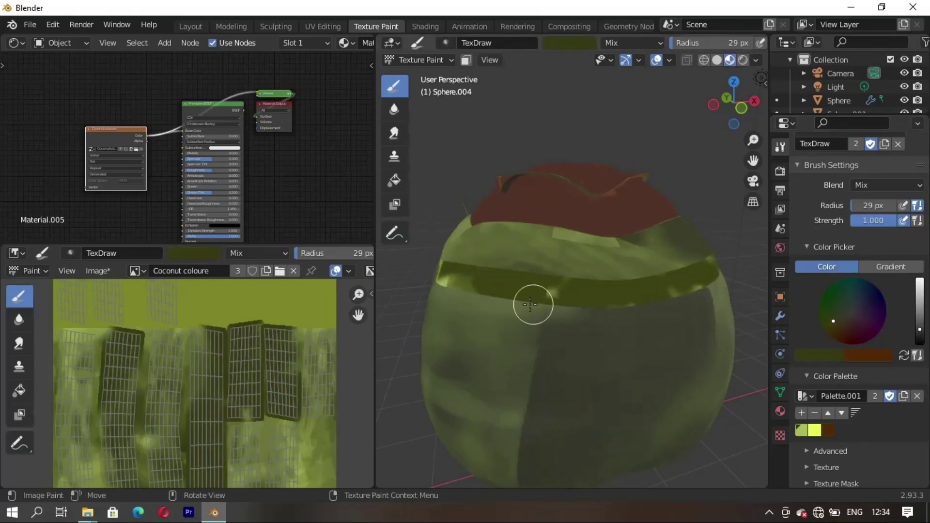
{"action": "middle_click_drag", "start_coordinate": [534, 303], "coordinate": [593, 351]}
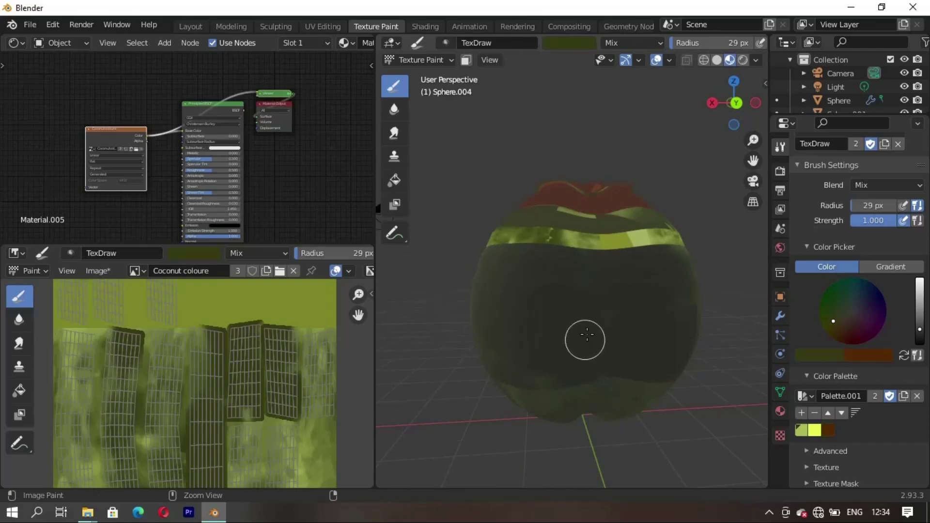
{"action": "key", "text": "ctrl+z"}
{"action": "key", "text": "ctrl+z"}
{"action": "key", "text": "ctrl+z"}
Step: Shrink the brush radius to 17 px, test a dark green stroke, and undo it
{"action": "middle_click_drag", "start_coordinate": [585, 337], "coordinate": [542, 275]}
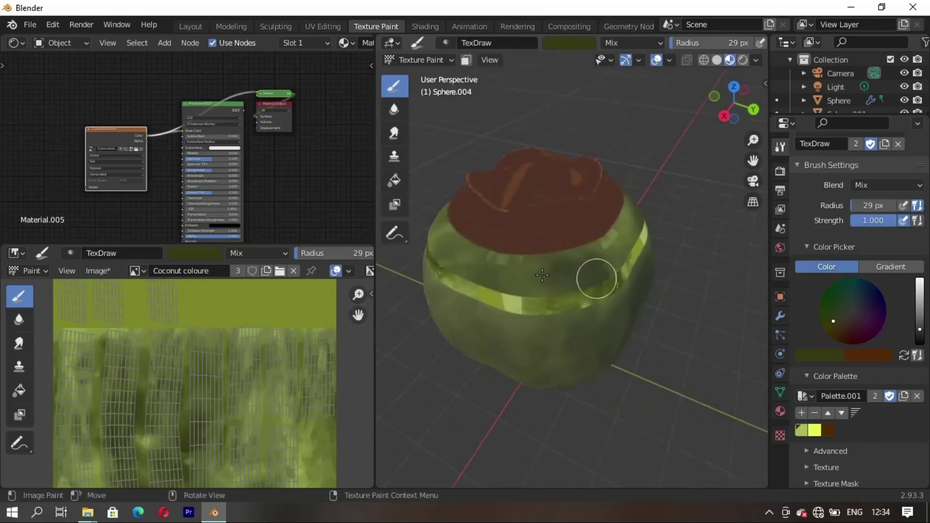
{"action": "scroll", "coordinate": [542, 275], "scroll_direction": "up", "scroll_amount": 3}
{"action": "middle_click_drag", "start_coordinate": [664, 376], "coordinate": [523, 210]}
{"action": "key", "text": "f"}
{"action": "left_click", "coordinate": [566, 221]}
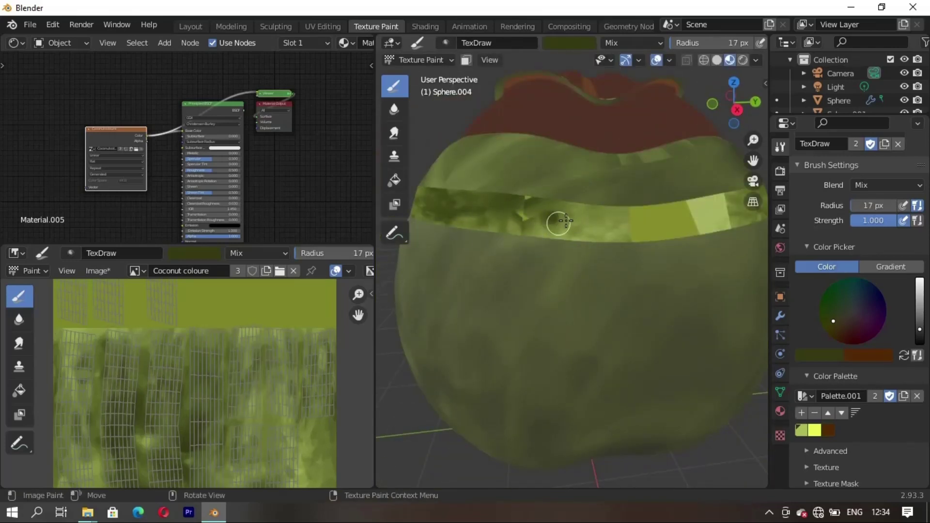
{"action": "left_click_drag", "start_coordinate": [566, 220], "coordinate": [665, 209]}
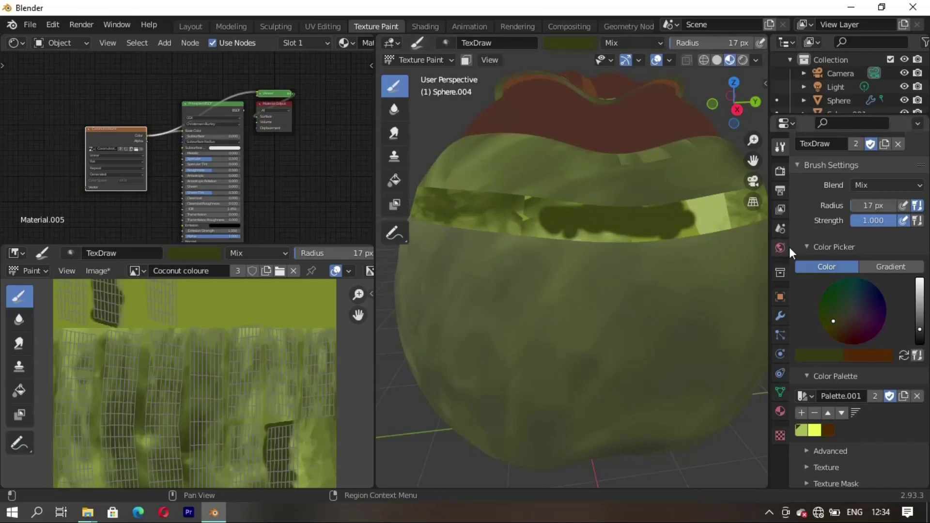
{"action": "key", "text": "ctrl+z"}
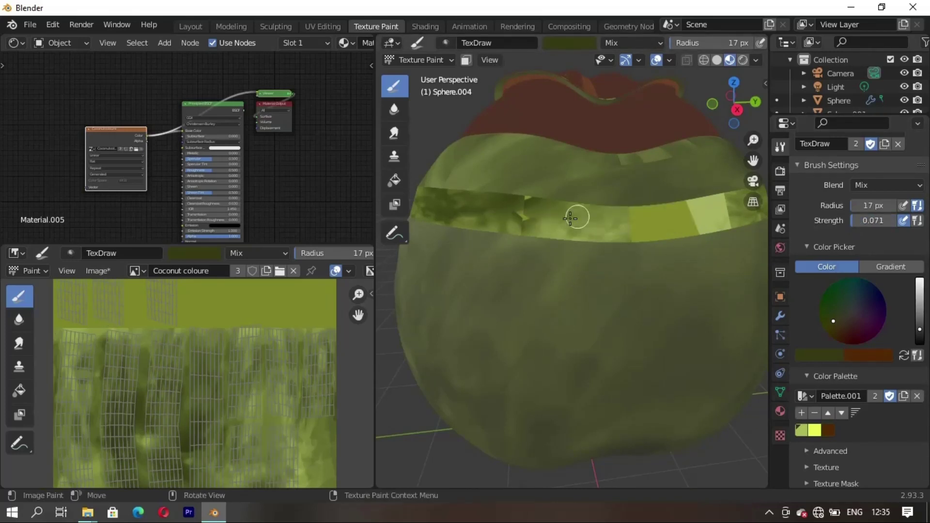
Step: Paint dark green marks along the coconut's band
{"action": "left_click_drag", "start_coordinate": [882, 220], "coordinate": [909, 221]}
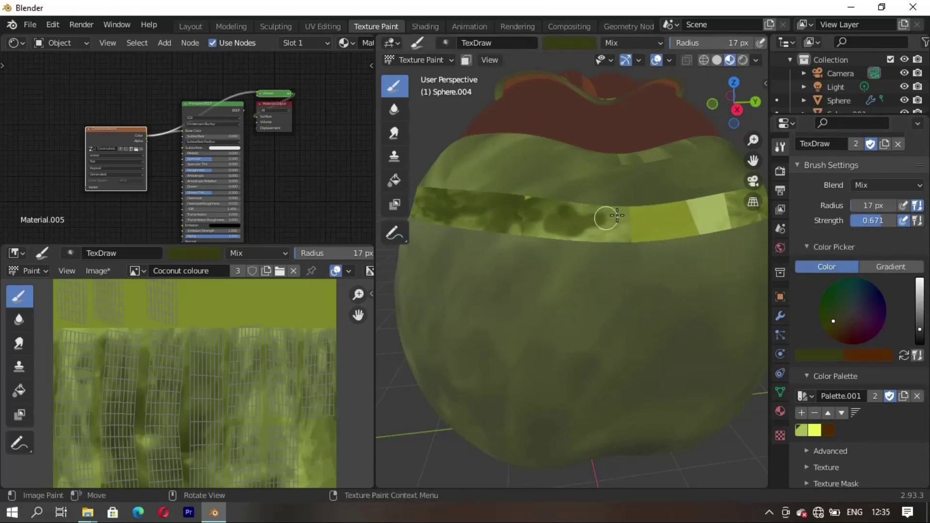
{"action": "mouse_move", "coordinate": [603, 214]}
{"action": "left_mouse_down"}
{"action": "mouse_move", "coordinate": [664, 222]}
{"action": "mouse_move", "coordinate": [531, 212]}
{"action": "left_mouse_up"}
{"action": "middle_click_drag", "start_coordinate": [471, 293], "coordinate": [582, 218]}
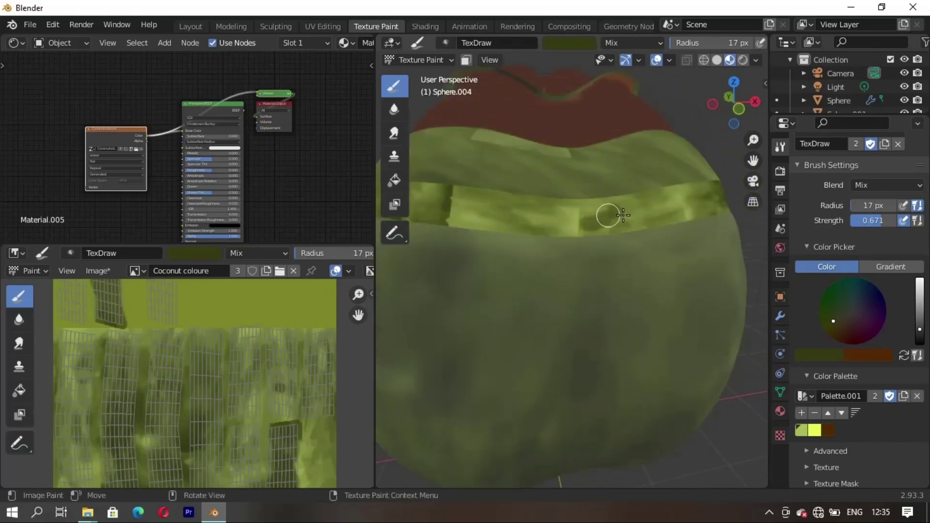
{"action": "left_click_drag", "start_coordinate": [608, 214], "coordinate": [648, 212]}
{"action": "left_click_drag", "start_coordinate": [466, 212], "coordinate": [645, 201]}
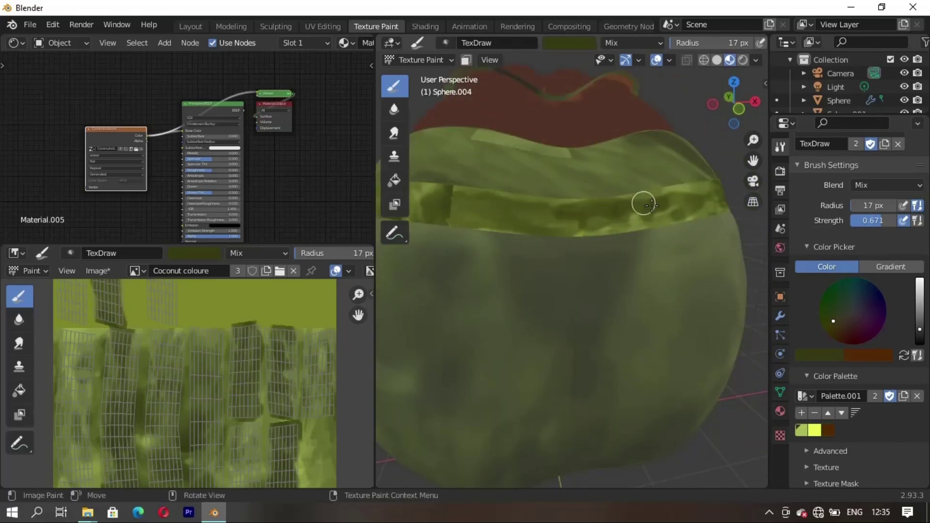
{"action": "middle_click_drag", "start_coordinate": [529, 141], "coordinate": [605, 188]}
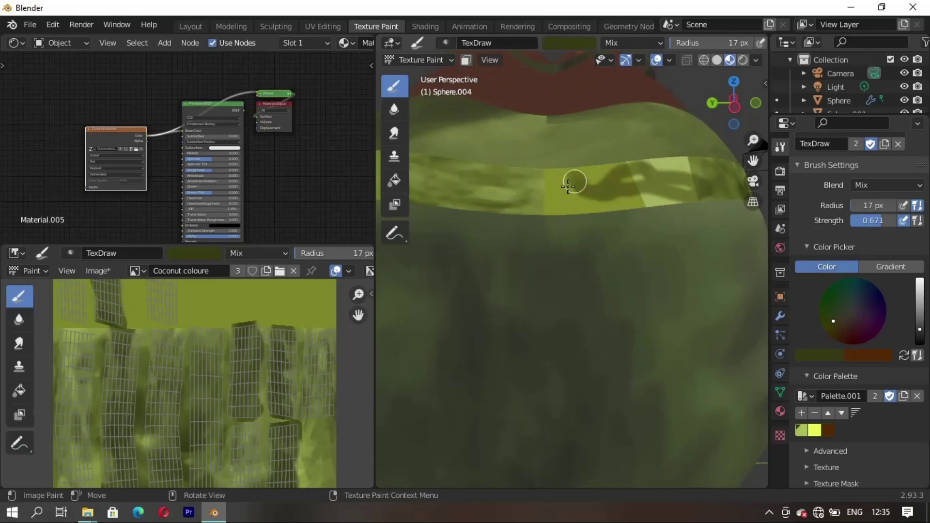
{"action": "mouse_move", "coordinate": [568, 186]}
{"action": "left_mouse_down"}
{"action": "mouse_move", "coordinate": [705, 166]}
{"action": "mouse_move", "coordinate": [500, 193]}
{"action": "left_mouse_up"}
{"action": "scroll", "coordinate": [544, 233], "scroll_direction": "down", "scroll_amount": 5}
{"action": "mouse_move", "coordinate": [544, 232]}
{"action": "middle_mouse_down"}
{"action": "mouse_move", "coordinate": [689, 300]}
{"action": "mouse_move", "coordinate": [629, 291]}
{"action": "middle_mouse_up"}
{"action": "scroll", "coordinate": [629, 290], "scroll_direction": "up", "scroll_amount": 4}
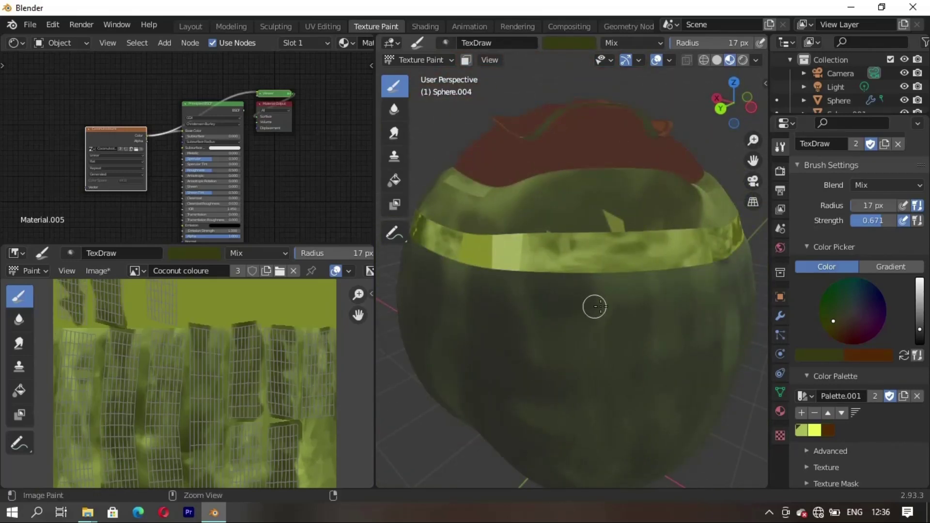
Step: Brighten the colour to olive green, test an annotation mark, and undo the recent painting
{"action": "left_click_drag", "start_coordinate": [920, 329], "coordinate": [919, 308]}
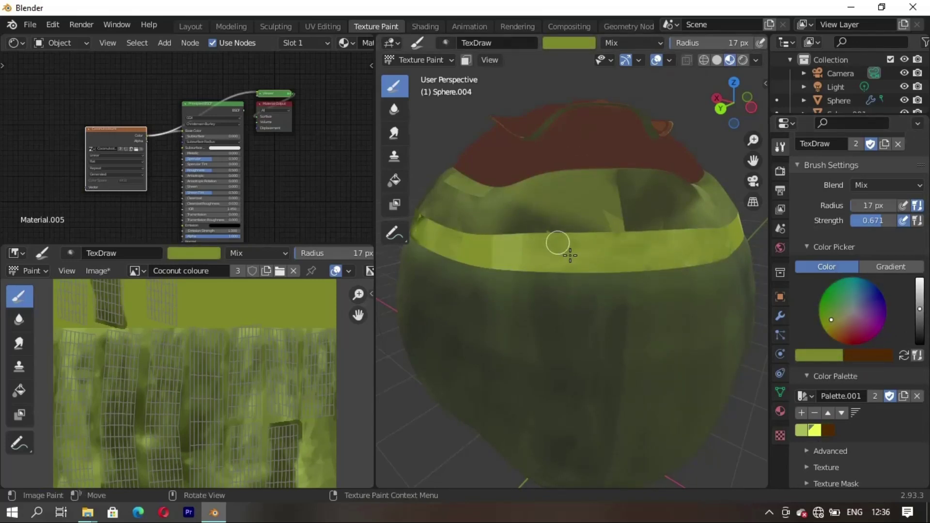
{"action": "middle_click_drag", "start_coordinate": [570, 256], "coordinate": [604, 192]}
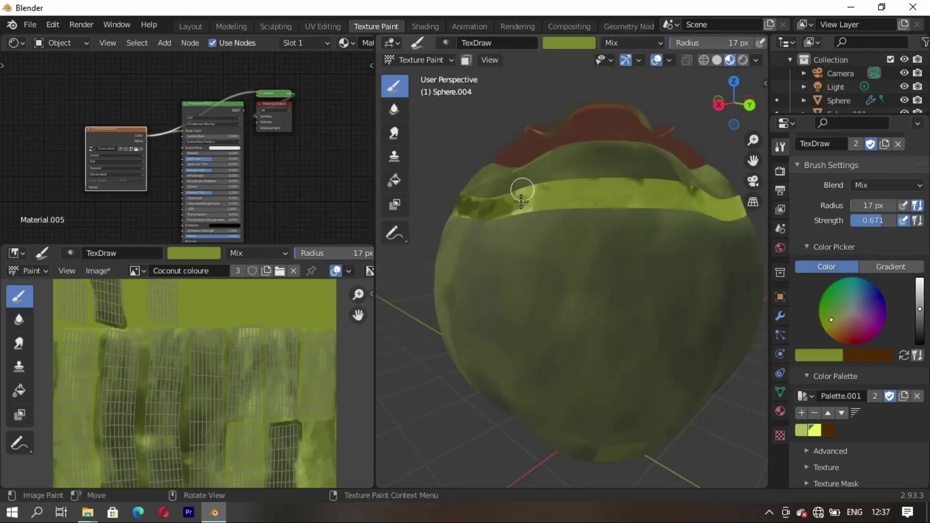
{"action": "mouse_move", "coordinate": [469, 248]}
{"action": "middle_mouse_down"}
{"action": "mouse_move", "coordinate": [638, 211]}
{"action": "mouse_move", "coordinate": [565, 210]}
{"action": "mouse_move", "coordinate": [633, 257]}
{"action": "middle_mouse_up"}
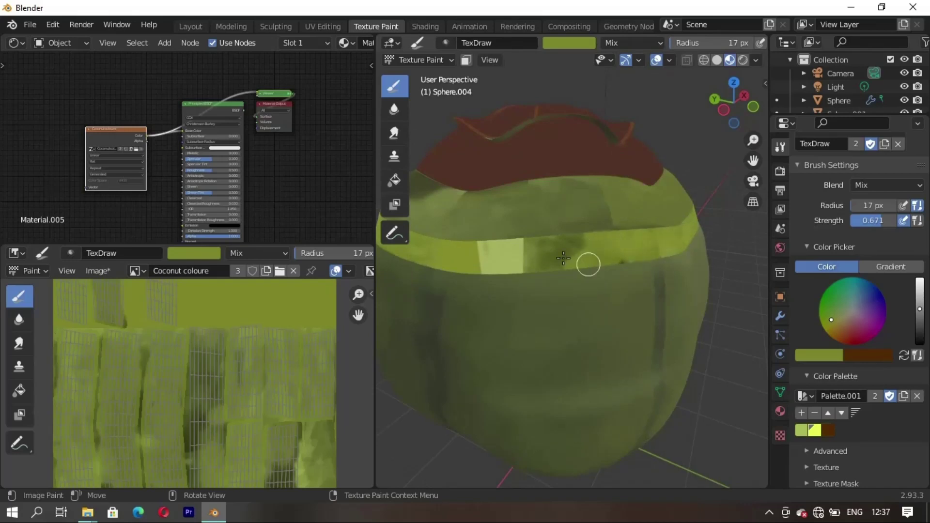
{"action": "left_click", "coordinate": [395, 233]}
{"action": "left_click_drag", "start_coordinate": [523, 246], "coordinate": [548, 254]}
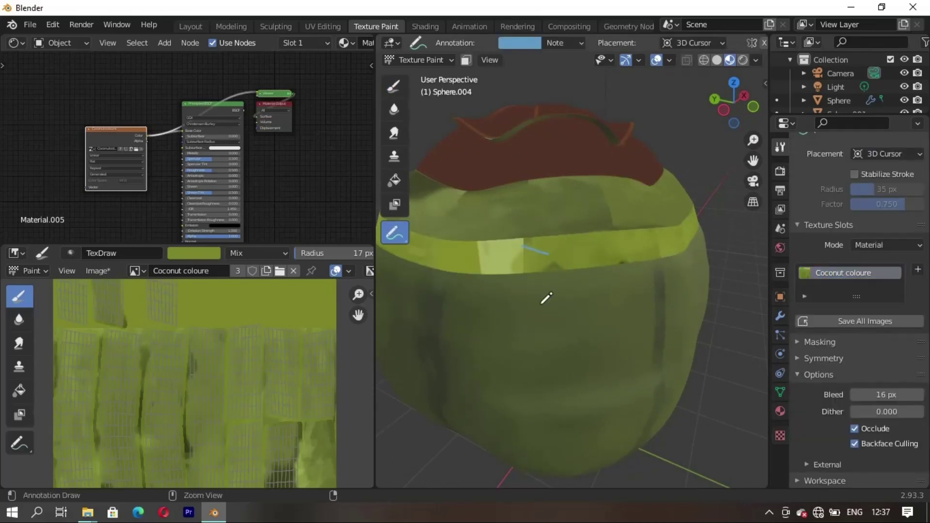
{"action": "key", "text": "ctrl+z"}
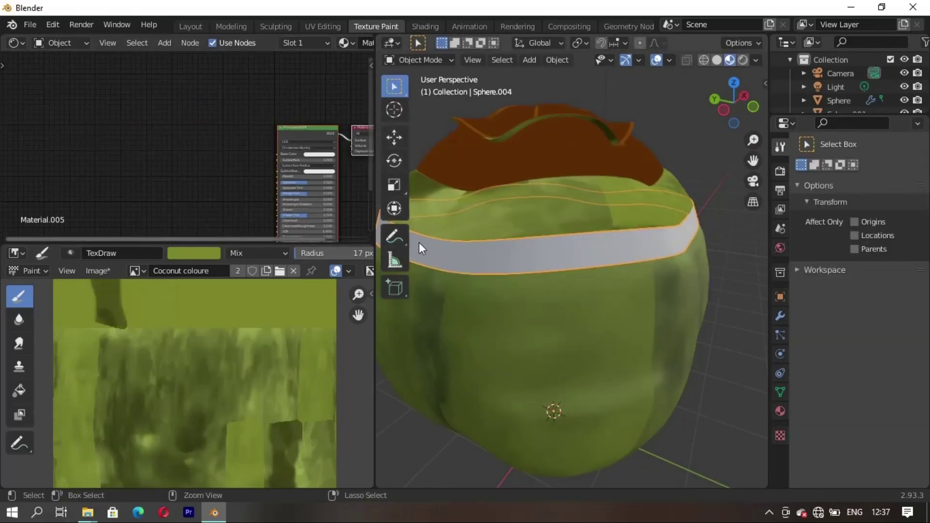
Step: Re-unwrap the band with Smart UV Project and return to Texture Paint with the paint brush
{"action": "left_click", "coordinate": [190, 26]}
{"action": "mouse_move", "coordinate": [352, 276]}
{"action": "middle_mouse_down"}
{"action": "mouse_move", "coordinate": [557, 219]}
{"action": "mouse_move", "coordinate": [315, 81]}
{"action": "middle_mouse_up"}
{"action": "left_click", "coordinate": [323, 26]}
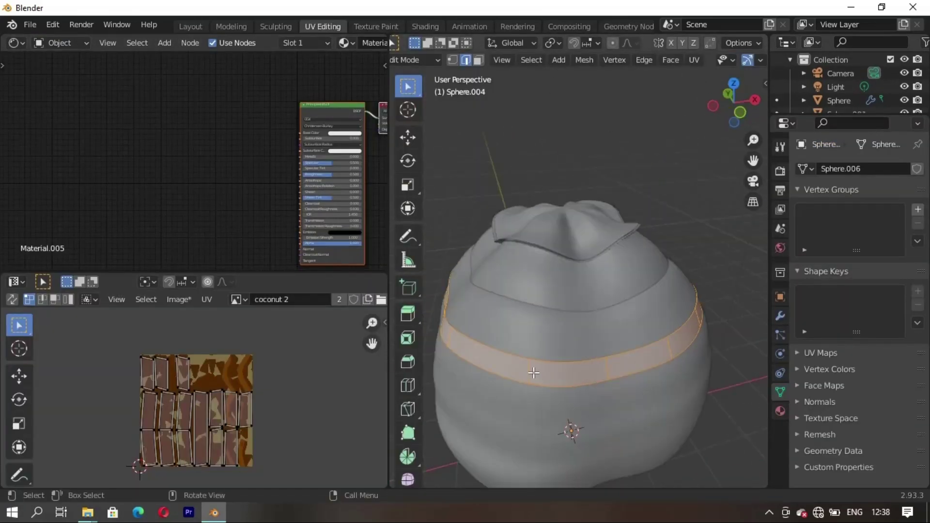
{"action": "key", "text": "u"}
{"action": "left_click", "coordinate": [487, 433]}
{"action": "left_click", "coordinate": [376, 26]}
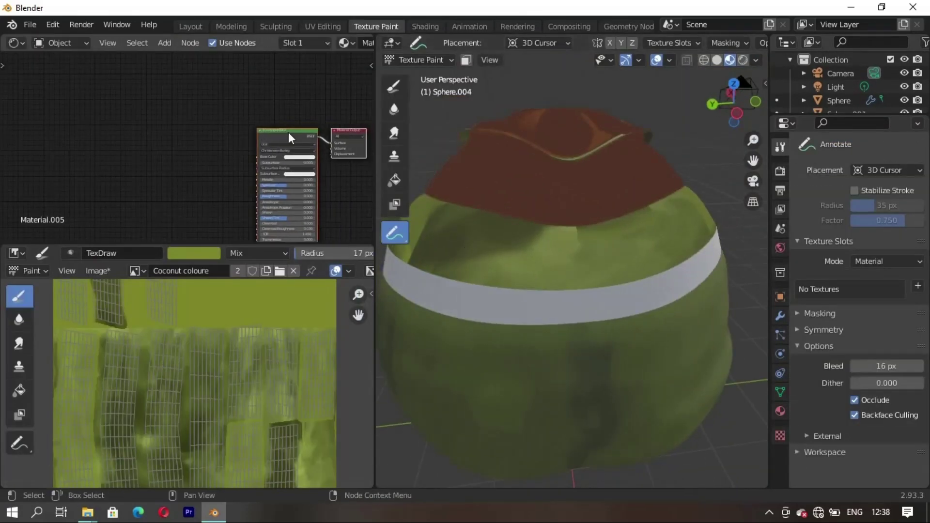
{"action": "left_click", "coordinate": [394, 86]}
{"action": "left_click_drag", "start_coordinate": [291, 151], "coordinate": [247, 140]}
Step: Add an Image Texture node and link its Color to the Base Color
{"action": "key", "text": "shift+a"}
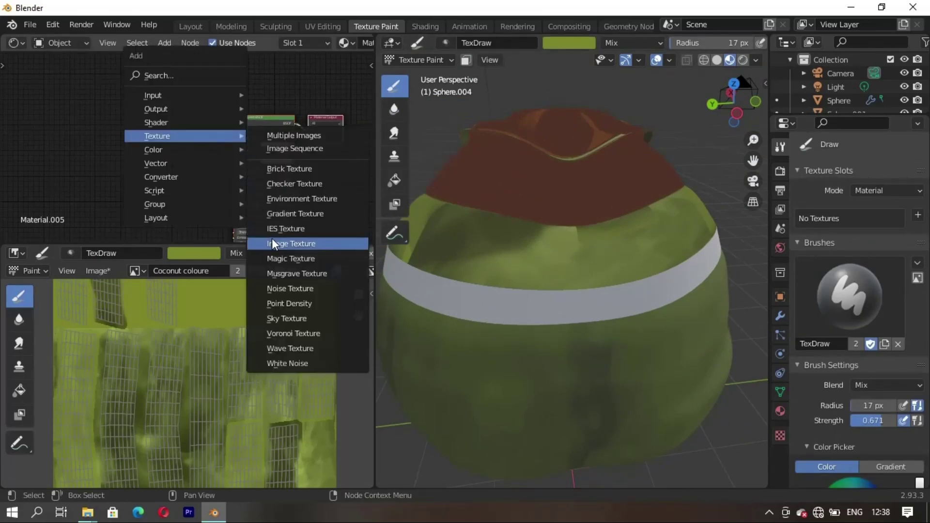
{"action": "left_click", "coordinate": [291, 243]}
{"action": "left_click", "coordinate": [163, 117]}
{"action": "left_click_drag", "start_coordinate": [194, 100], "coordinate": [221, 135]}
{"action": "left_click_drag", "start_coordinate": [186, 109], "coordinate": [237, 145]}
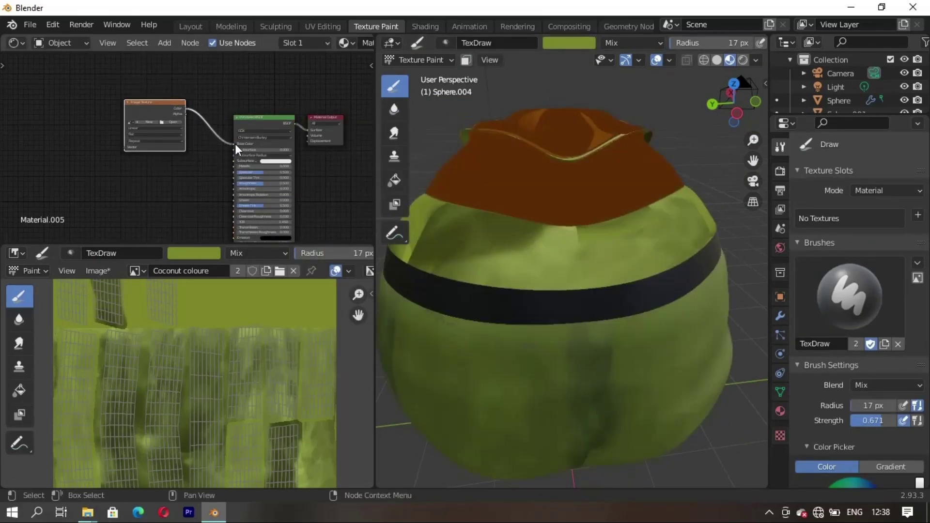
Step: Preview the texture node and assign it the Coconut colour image
{"action": "scroll", "coordinate": [847, 380], "scroll_direction": "down", "scroll_amount": 10}
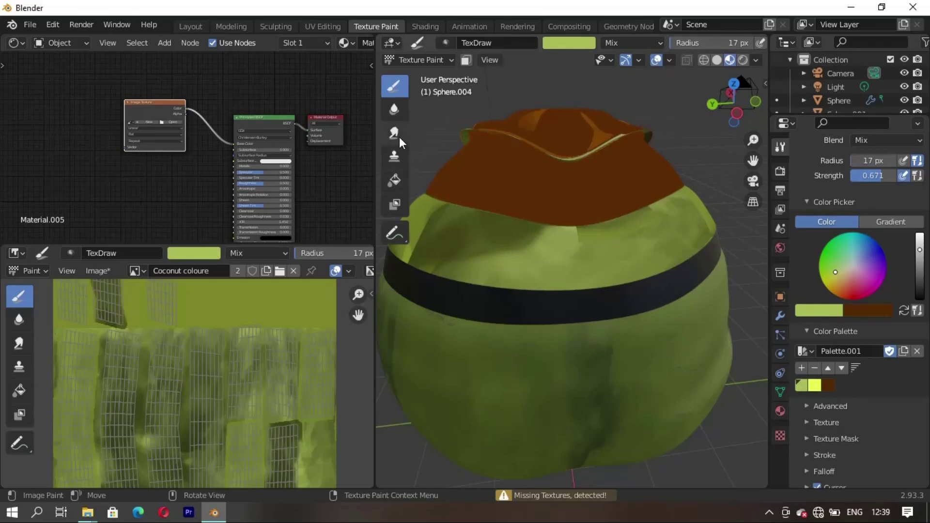
{"action": "left_click", "coordinate": [158, 113], "text": "ctrl+shift"}
{"action": "left_click", "coordinate": [395, 180]}
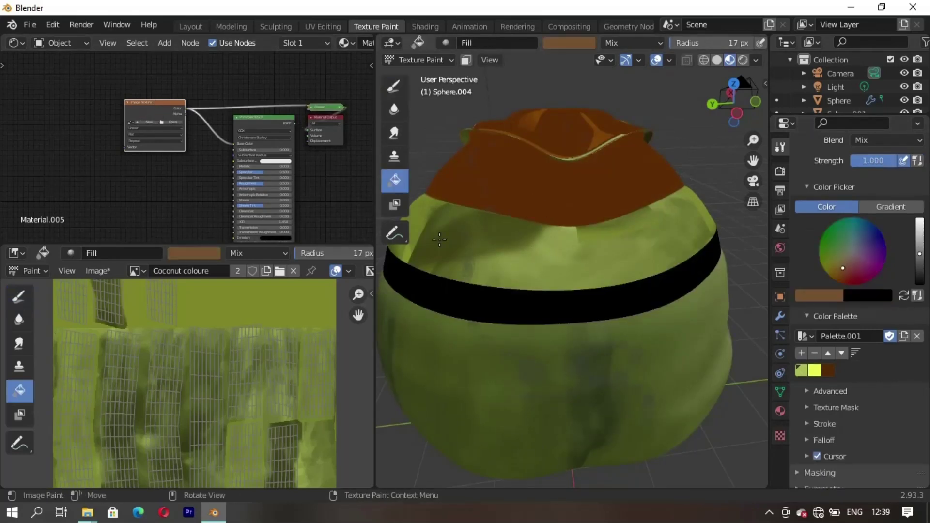
{"action": "left_click", "coordinate": [394, 86]}
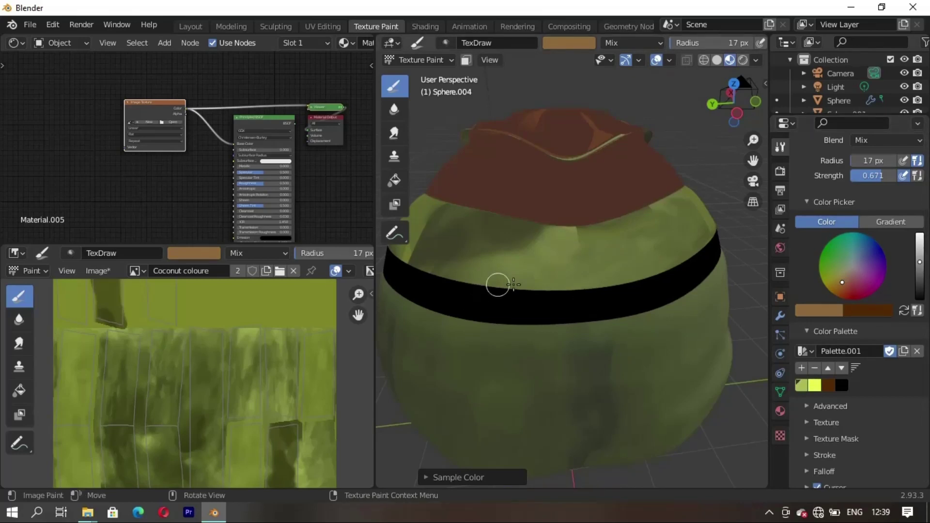
{"action": "left_click", "coordinate": [132, 127]}
Step: Pick a bright green and paint the coconut's band lime green
{"action": "middle_click_drag", "start_coordinate": [572, 271], "coordinate": [532, 303]}
{"action": "scroll", "coordinate": [531, 303], "scroll_direction": "down", "scroll_amount": 3}
{"action": "scroll", "coordinate": [204, 391], "scroll_direction": "down", "scroll_amount": 2}
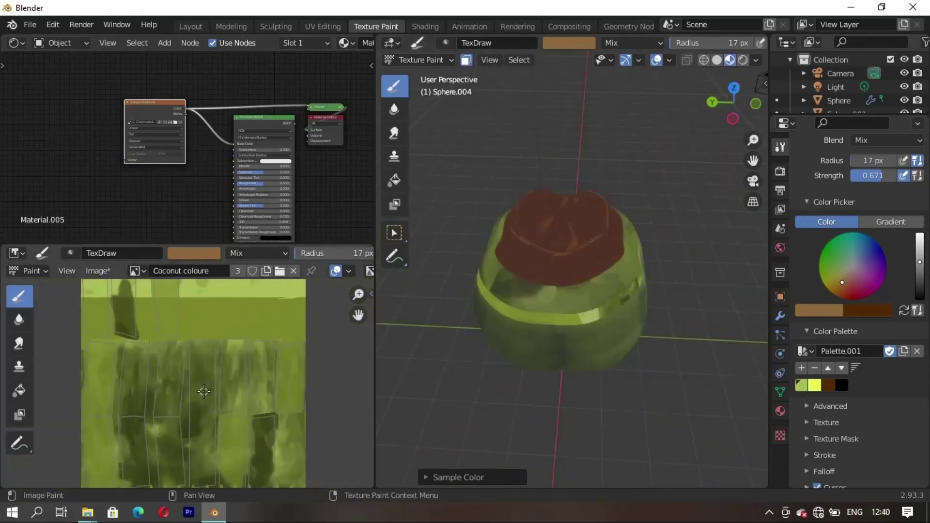
{"action": "scroll", "coordinate": [612, 282], "scroll_direction": "up", "scroll_amount": 3}
{"action": "middle_click_drag", "start_coordinate": [612, 283], "coordinate": [762, 317]}
{"action": "left_click_drag", "start_coordinate": [844, 286], "coordinate": [829, 272]}
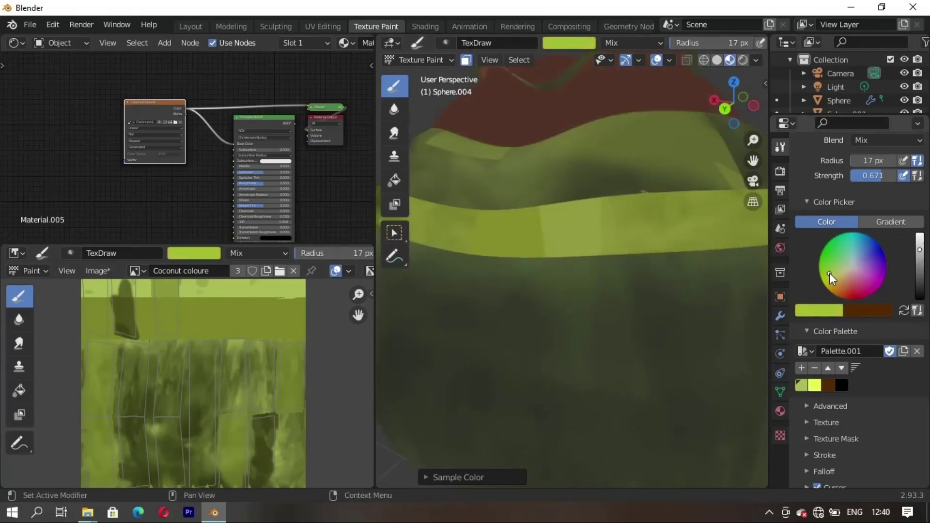
{"action": "scroll", "coordinate": [922, 313], "scroll_direction": "up", "scroll_amount": 2}
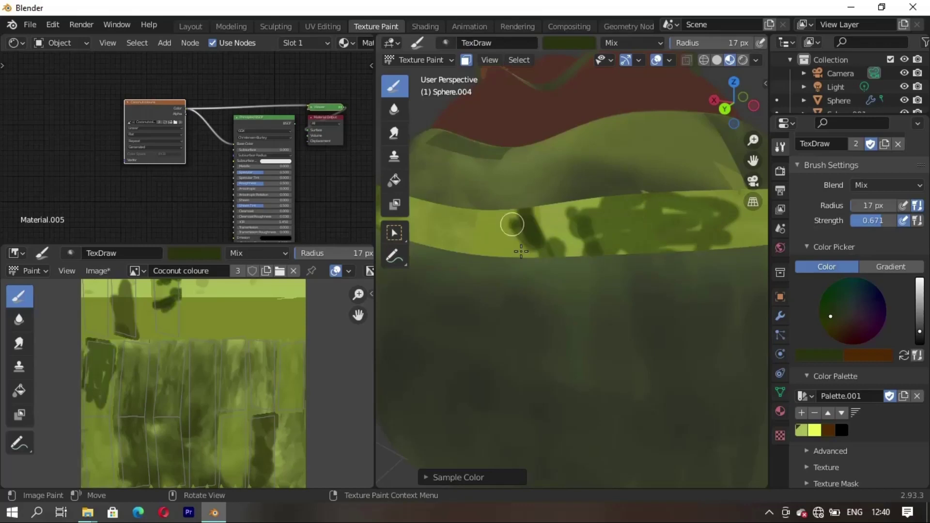
{"action": "left_click_drag", "start_coordinate": [491, 262], "coordinate": [577, 241]}
Step: Add dark green strokes over the coconut's right side, then return to Layout
{"action": "scroll", "coordinate": [577, 242], "scroll_direction": "down", "scroll_amount": 4}
{"action": "mouse_move", "coordinate": [577, 242]}
{"action": "middle_mouse_down"}
{"action": "mouse_move", "coordinate": [535, 357]}
{"action": "mouse_move", "coordinate": [574, 301]}
{"action": "middle_mouse_up"}
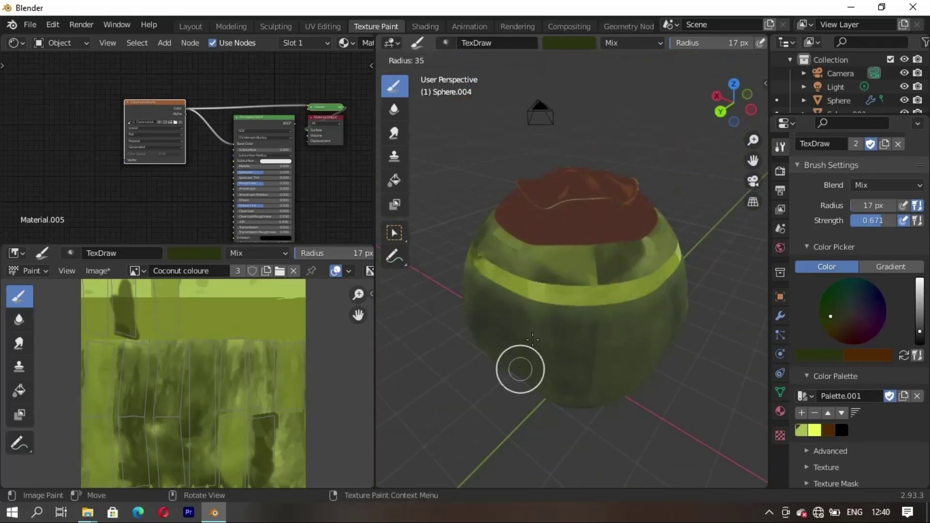
{"action": "left_click_drag", "start_coordinate": [572, 302], "coordinate": [542, 294]}
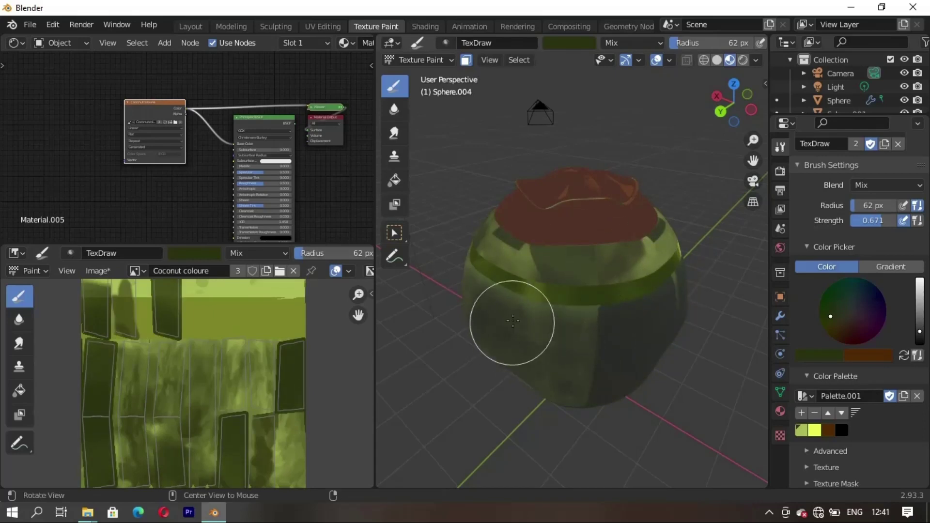
{"action": "middle_click_drag", "start_coordinate": [509, 322], "coordinate": [600, 251]}
{"action": "middle_click_drag", "start_coordinate": [495, 232], "coordinate": [590, 268]}
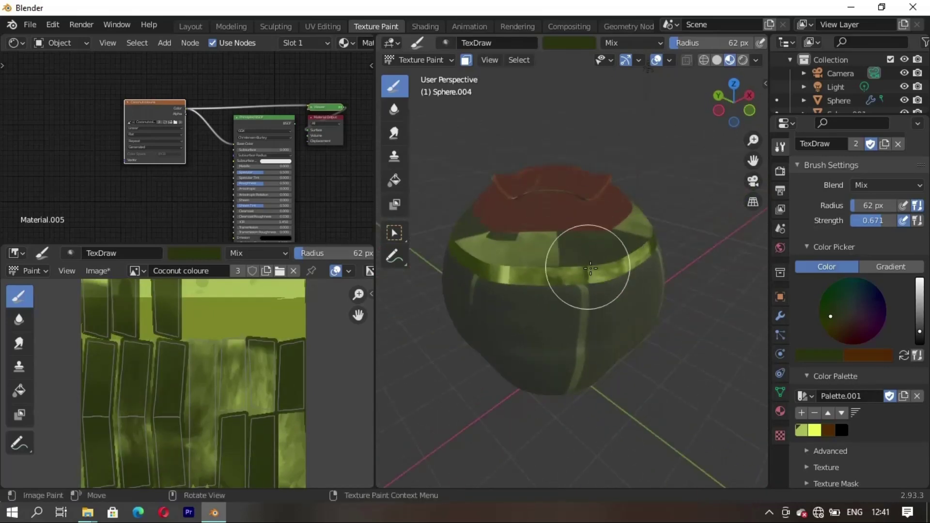
{"action": "middle_click_drag", "start_coordinate": [526, 261], "coordinate": [475, 290]}
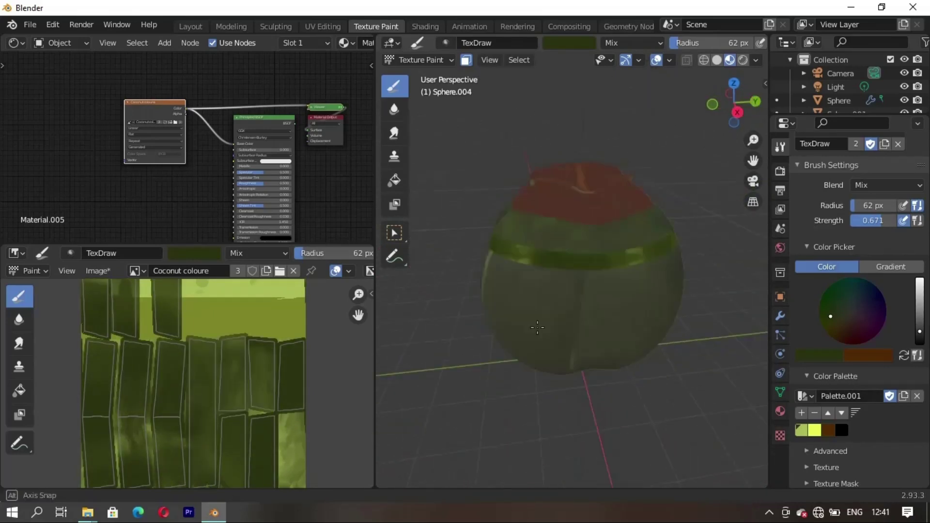
{"action": "left_click", "coordinate": [190, 26]}
{"action": "mouse_move", "coordinate": [408, 309]}
{"action": "middle_mouse_down"}
{"action": "mouse_move", "coordinate": [178, 278]}
{"action": "mouse_move", "coordinate": [496, 338]}
{"action": "middle_mouse_up"}
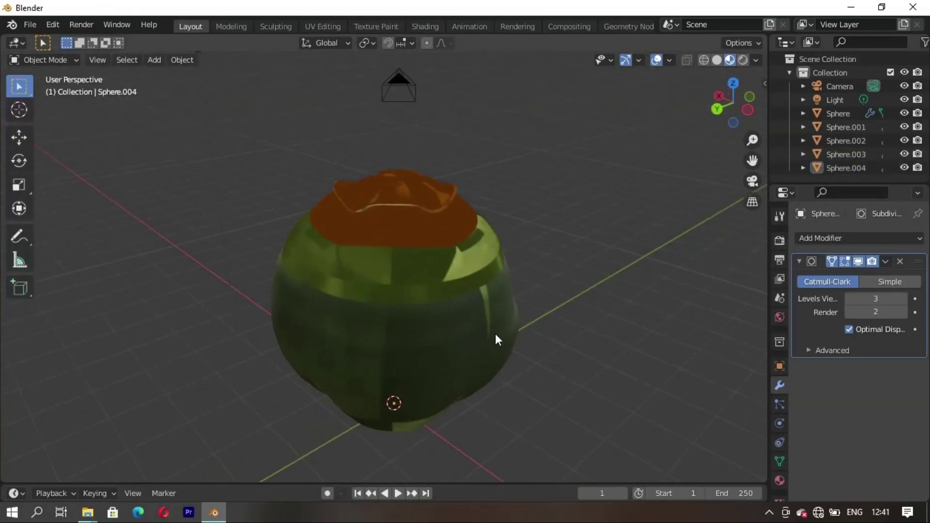
Step: Select Sphere.003 and check it in Texture Paint before returning to Layout
{"action": "left_click", "coordinate": [427, 209]}
{"action": "left_click", "coordinate": [376, 26]}
{"action": "middle_click_drag", "start_coordinate": [553, 349], "coordinate": [589, 304]}
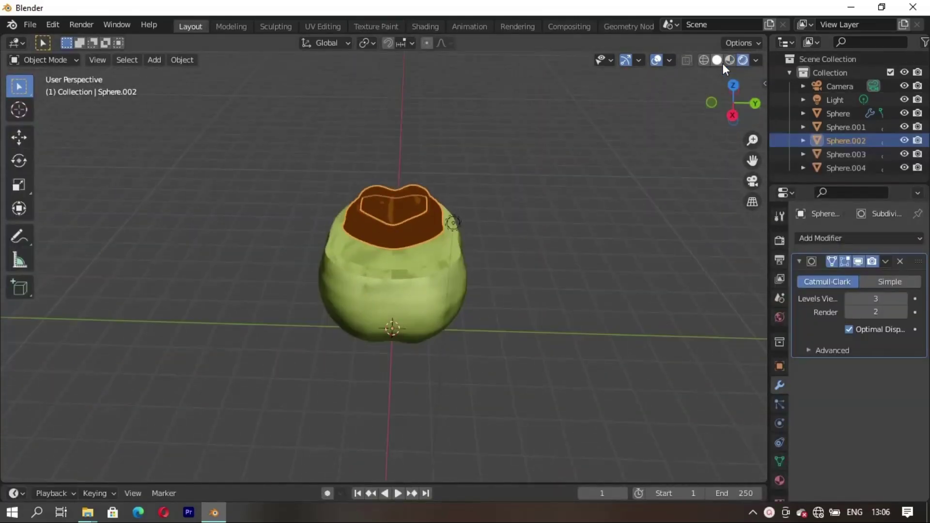
{"action": "left_click", "coordinate": [717, 60]}
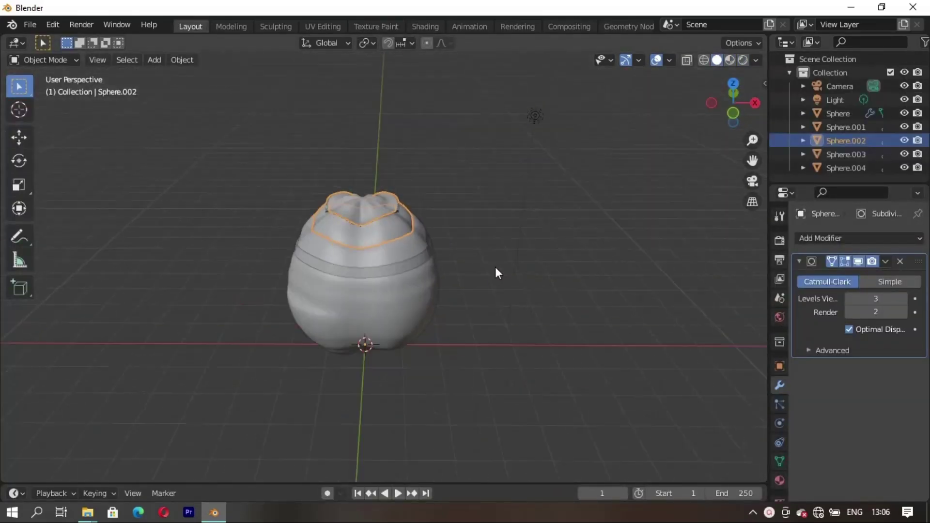
Step: Add a plane scaled to 13.321 as a floor and enter Edit Mode
{"action": "key", "text": "shift+a"}
{"action": "left_click", "coordinate": [473, 221]}
{"action": "mouse_move", "coordinate": [355, 114]}
{"action": "middle_mouse_down"}
{"action": "mouse_move", "coordinate": [515, 318]}
{"action": "mouse_move", "coordinate": [256, 244]}
{"action": "middle_mouse_up"}
{"action": "key", "text": "Tab"}
{"action": "key", "text": "alt+a"}
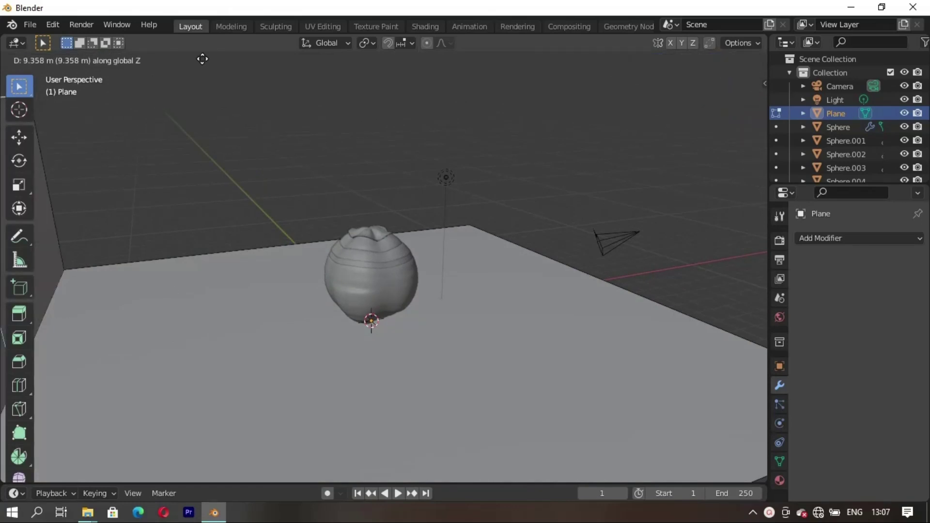
Step: Extrude the plane's edge into a wall and bevel the corner into a curve
{"action": "left_click", "coordinate": [203, 59]}
{"action": "middle_click_drag", "start_coordinate": [202, 59], "coordinate": [202, 253]}
{"action": "key", "text": "alt+a"}
{"action": "key", "text": "ctrl+b"}
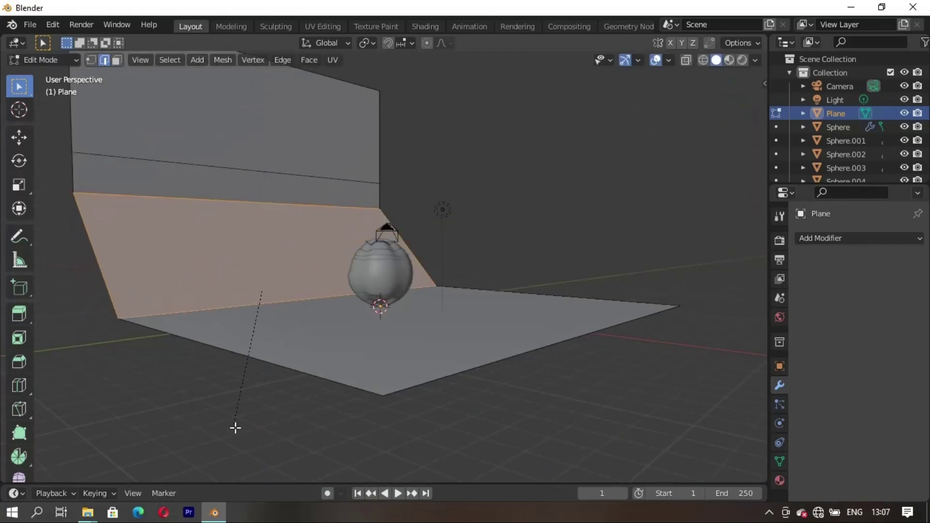
{"action": "left_click", "coordinate": [239, 429]}
{"action": "key", "text": "Tab"}
Step: Shade the backdrop smooth and move it vertically in front view
{"action": "right_click", "coordinate": [512, 177]}
{"action": "left_click", "coordinate": [512, 176]}
{"action": "mouse_move", "coordinate": [512, 176]}
{"action": "middle_mouse_down"}
{"action": "mouse_move", "coordinate": [312, 320]}
{"action": "mouse_move", "coordinate": [372, 338]}
{"action": "mouse_move", "coordinate": [502, 286]}
{"action": "middle_mouse_up"}
{"action": "scroll", "coordinate": [313, 320], "scroll_direction": "up", "scroll_amount": 8}
{"action": "key", "text": "KP_1"}
{"action": "left_click", "coordinate": [367, 318]}
Step: Set the backdrop's Base Color to black and start adding a light in Layout
{"action": "left_click", "coordinate": [426, 27]}
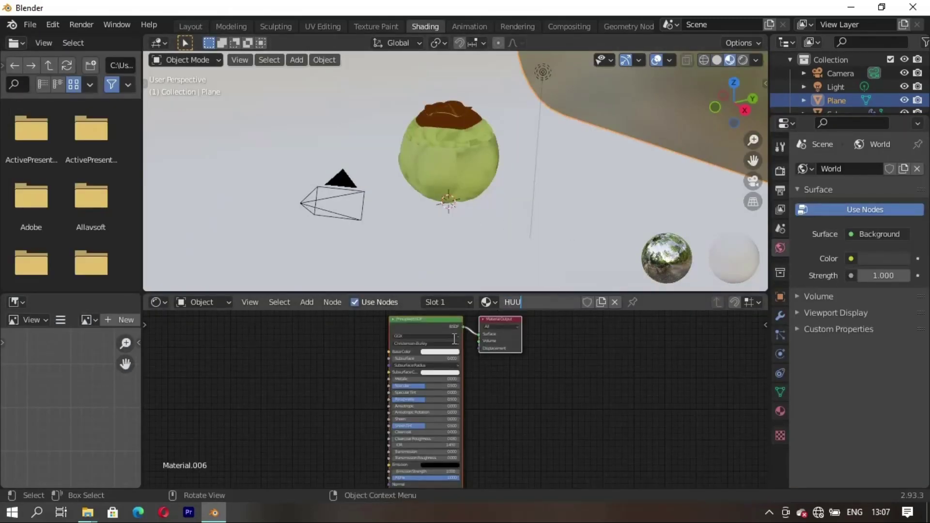
{"action": "mouse_move", "coordinate": [447, 286]}
{"action": "left_mouse_down"}
{"action": "mouse_move", "coordinate": [444, 304]}
{"action": "mouse_move", "coordinate": [477, 322]}
{"action": "left_mouse_up"}
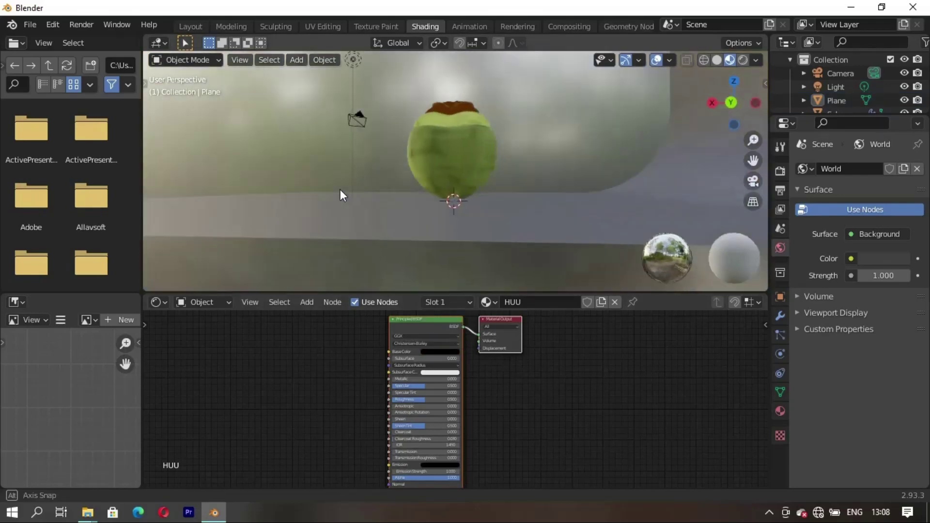
{"action": "left_click", "coordinate": [190, 26]}
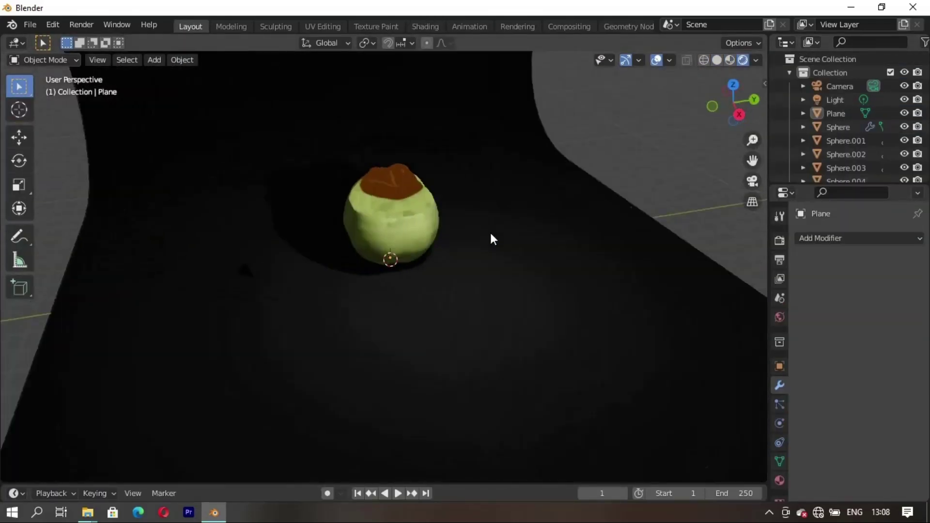
{"action": "mouse_move", "coordinate": [492, 239]}
{"action": "middle_mouse_down"}
{"action": "mouse_move", "coordinate": [443, 193]}
{"action": "mouse_move", "coordinate": [339, 278]}
{"action": "middle_mouse_up"}
{"action": "left_click", "coordinate": [442, 193]}
{"action": "key", "text": "shift+a"}
Step: Add an Area light above the coconut, scale it up, and set Power to 1000 W
{"action": "left_click", "coordinate": [388, 426]}
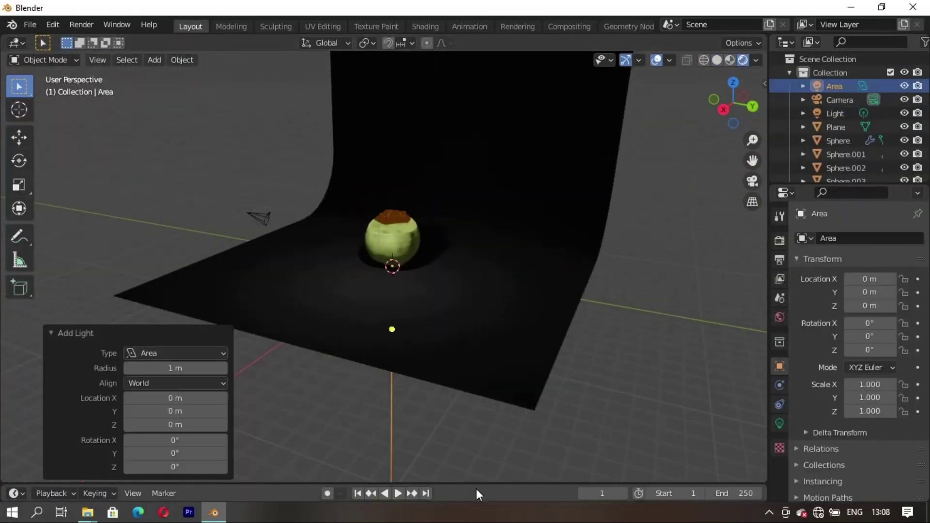
{"action": "left_click", "coordinate": [545, 110]}
{"action": "key", "text": "s"}
{"action": "left_click", "coordinate": [780, 423]}
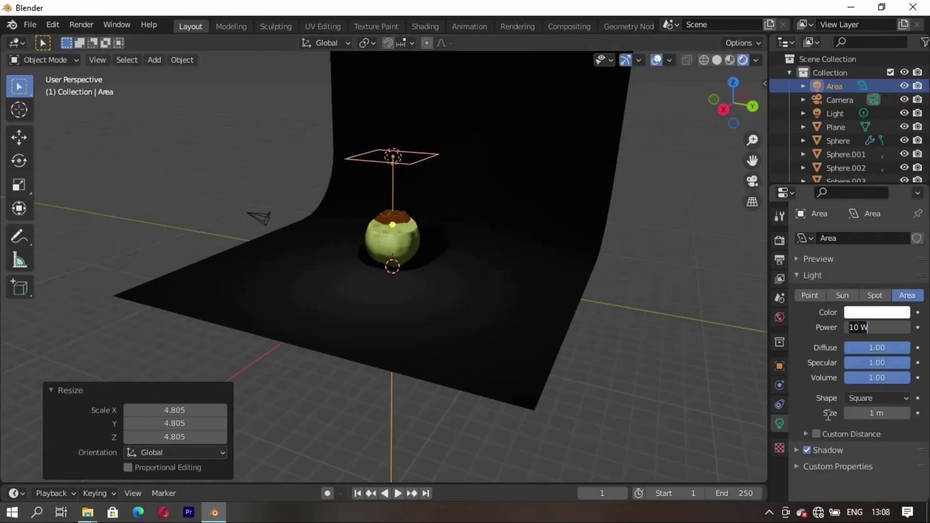
{"action": "double_click", "coordinate": [877, 327]}
{"action": "type", "text": "1000"}
{"action": "scroll", "coordinate": [409, 233], "scroll_direction": "up", "scroll_amount": 3}
{"action": "middle_click_drag", "start_coordinate": [420, 318], "coordinate": [441, 324]}
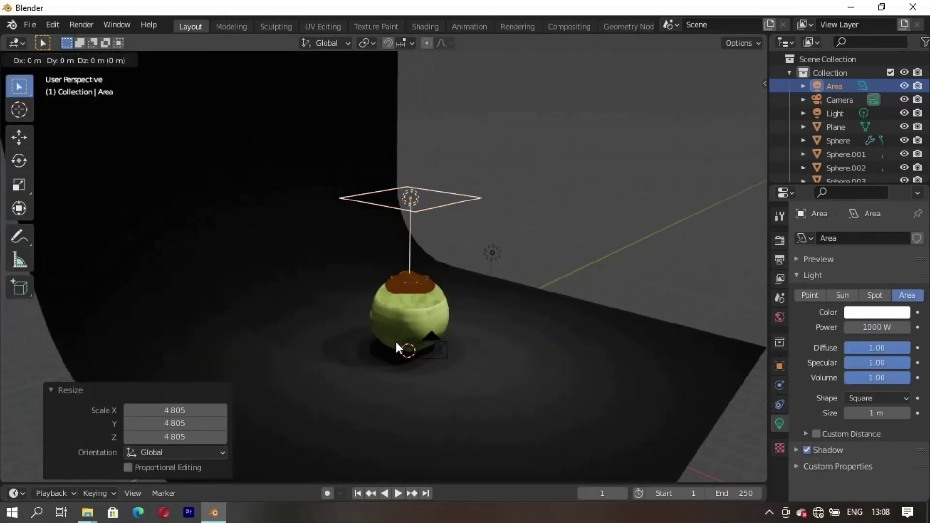
Step: Raise the light, then duplicate it as a side light tilted in on Y
{"action": "key", "text": "g"}
{"action": "key", "text": "z"}
{"action": "left_click", "coordinate": [402, 304]}
{"action": "key", "text": "shift+d"}
{"action": "left_click", "coordinate": [596, 398]}
{"action": "key", "text": "r"}
{"action": "key", "text": "y"}
{"action": "left_click", "coordinate": [437, 297]}
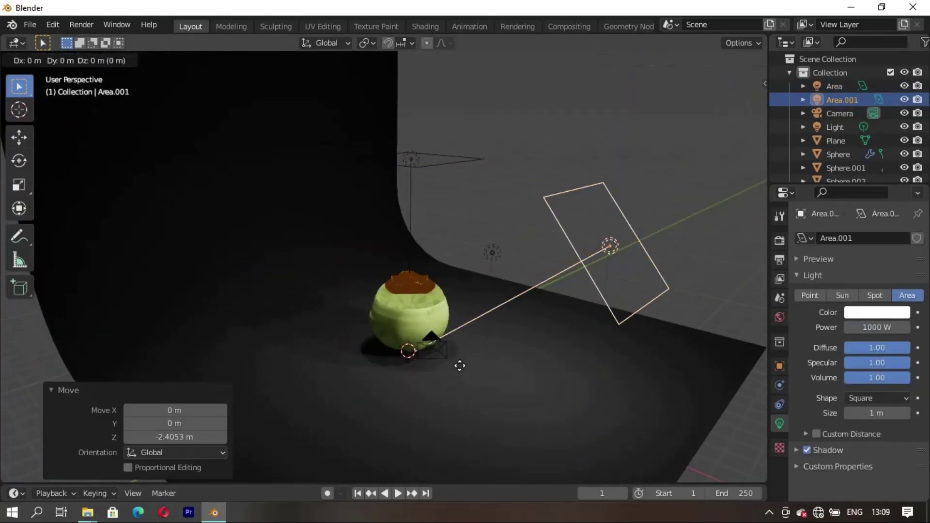
{"action": "left_click", "coordinate": [515, 398]}
{"action": "mouse_move", "coordinate": [515, 398]}
{"action": "middle_mouse_down"}
{"action": "mouse_move", "coordinate": [473, 357]}
{"action": "mouse_move", "coordinate": [533, 392]}
{"action": "middle_mouse_up"}
Step: Duplicate the side light twice along Y to the other sides and lower one
{"action": "key", "text": "shift+d"}
{"action": "key", "text": "y"}
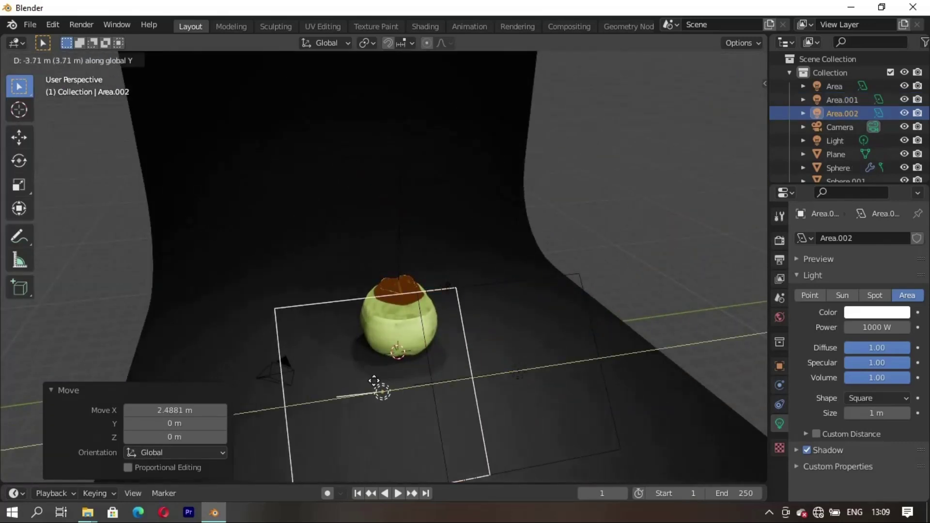
{"action": "middle_click_drag", "start_coordinate": [407, 373], "coordinate": [446, 332]}
{"action": "key", "text": "shift+d"}
{"action": "key", "text": "y"}
{"action": "left_click", "coordinate": [563, 449]}
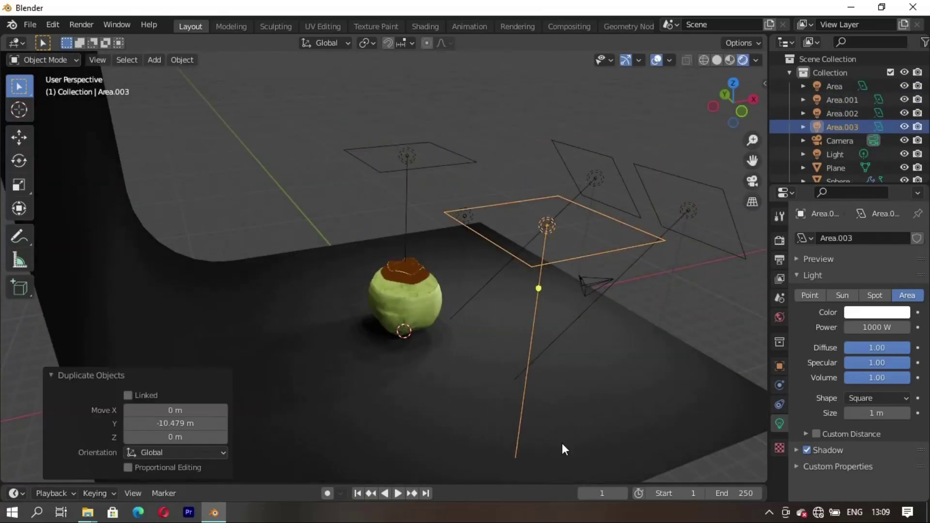
{"action": "left_click", "coordinate": [477, 314]}
{"action": "key", "text": "g"}
{"action": "key", "text": "z"}
{"action": "left_click", "coordinate": [479, 365]}
{"action": "mouse_move", "coordinate": [480, 365]}
{"action": "middle_mouse_down"}
{"action": "mouse_move", "coordinate": [600, 405]}
{"action": "mouse_move", "coordinate": [407, 222]}
{"action": "middle_mouse_up"}
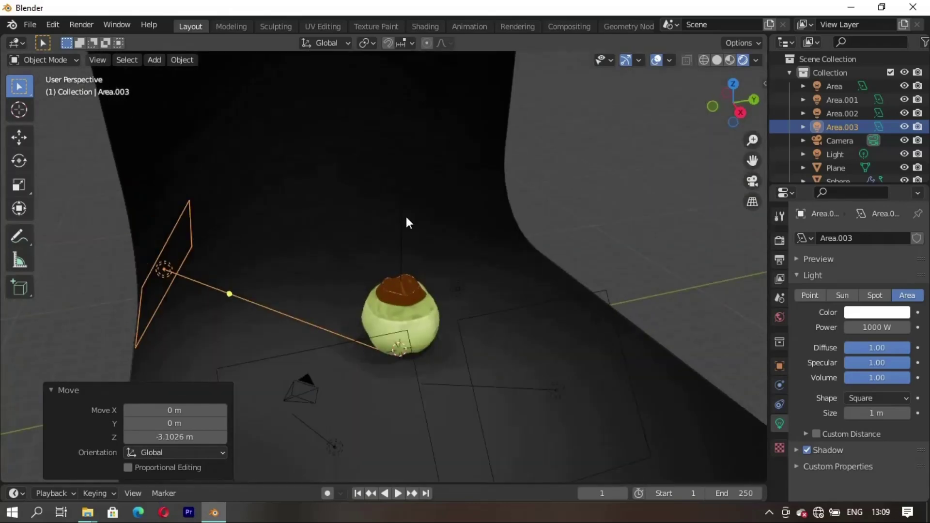
Step: Copy another area light to the opposite side, lower it, and view through the camera
{"action": "left_click", "coordinate": [531, 214]}
{"action": "middle_click_drag", "start_coordinate": [531, 219], "coordinate": [380, 162]}
{"action": "left_click", "coordinate": [376, 257]}
{"action": "middle_click_drag", "start_coordinate": [376, 256], "coordinate": [436, 261]}
{"action": "key", "text": "shift+d"}
{"action": "key", "text": "y"}
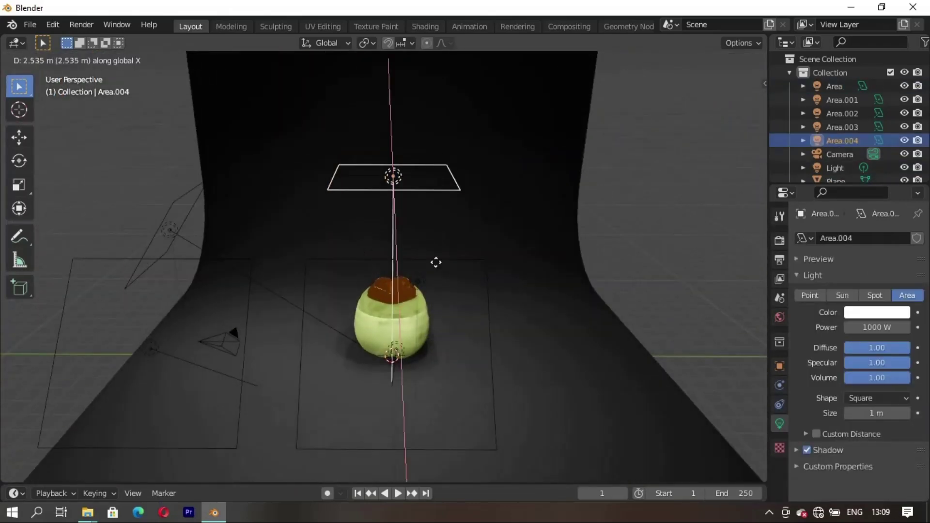
{"action": "left_click", "coordinate": [555, 282]}
{"action": "key", "text": "z"}
{"action": "left_click", "coordinate": [364, 250]}
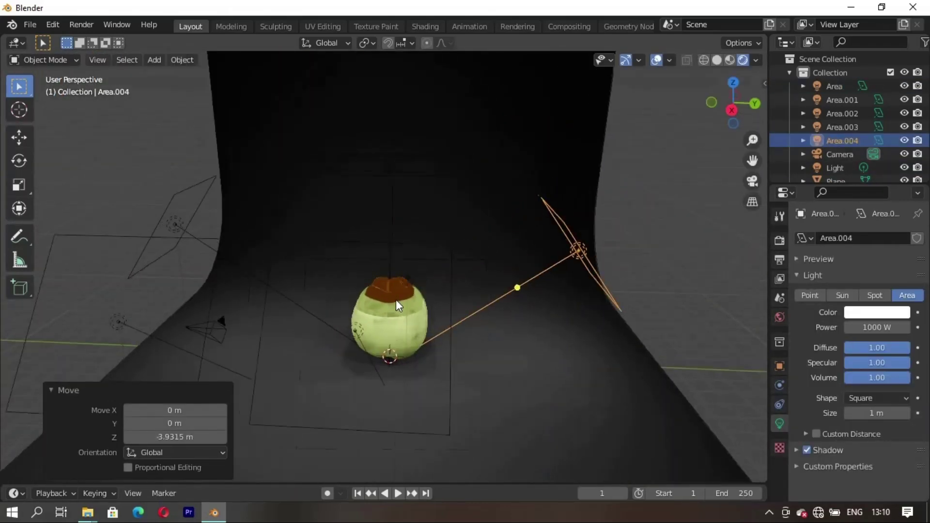
{"action": "mouse_move", "coordinate": [364, 250]}
{"action": "middle_mouse_down"}
{"action": "mouse_move", "coordinate": [183, 307]}
{"action": "mouse_move", "coordinate": [426, 333]}
{"action": "mouse_move", "coordinate": [339, 263]}
{"action": "mouse_move", "coordinate": [454, 273]}
{"action": "mouse_move", "coordinate": [430, 220]}
{"action": "mouse_move", "coordinate": [401, 220]}
{"action": "mouse_move", "coordinate": [523, 223]}
{"action": "mouse_move", "coordinate": [310, 282]}
{"action": "mouse_move", "coordinate": [326, 290]}
{"action": "middle_mouse_up"}
{"action": "key", "text": "KP_0"}
Step: Split the viewport in two and enable Lock Camera to View on the right
{"action": "left_click", "coordinate": [717, 60]}
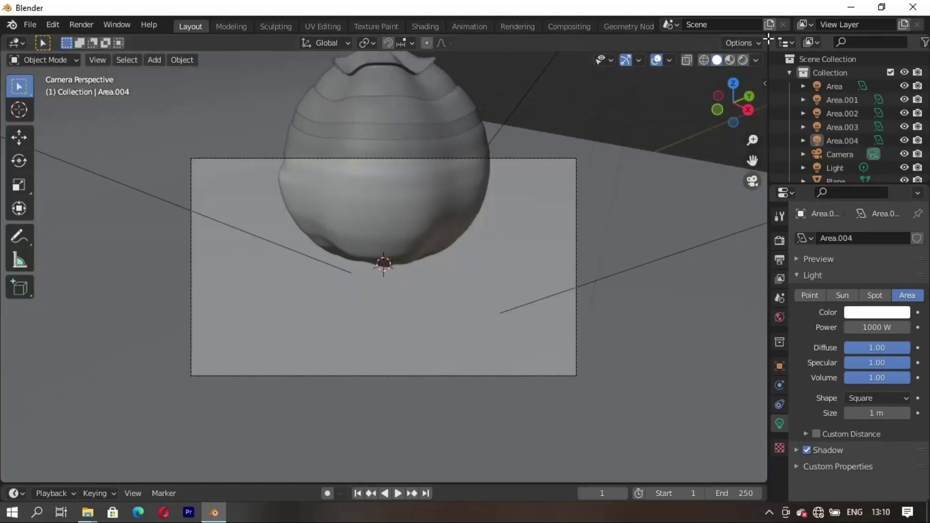
{"action": "mouse_move", "coordinate": [765, 52]}
{"action": "left_mouse_down"}
{"action": "mouse_move", "coordinate": [584, 83]}
{"action": "mouse_move", "coordinate": [440, 83]}
{"action": "left_mouse_up"}
{"action": "key", "text": "n"}
{"action": "left_click", "coordinate": [759, 142]}
{"action": "middle_click_drag", "start_coordinate": [243, 243], "coordinate": [272, 203]}
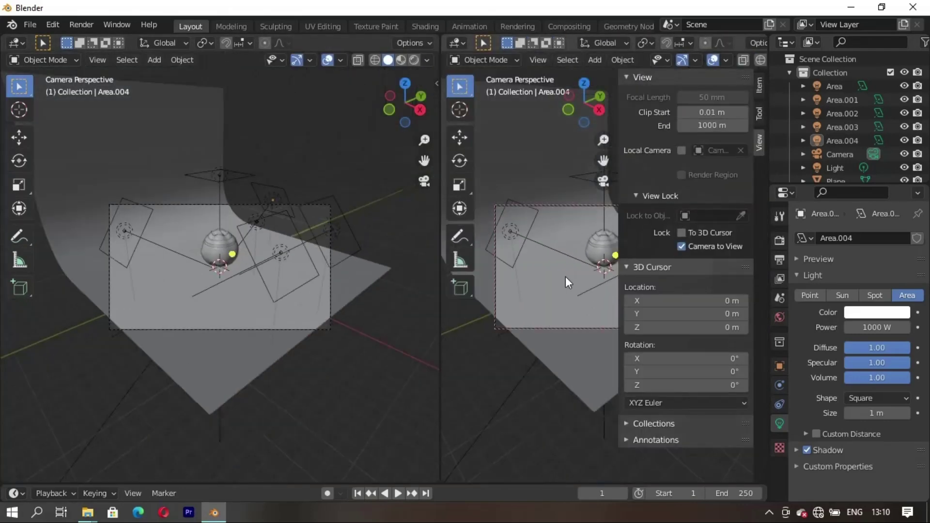
{"action": "key", "text": "n"}
Step: Frame the coconut in the camera, use rendered shading, and select the backdrop
{"action": "mouse_move", "coordinate": [631, 272]}
{"action": "middle_mouse_down"}
{"action": "mouse_move", "coordinate": [618, 311]}
{"action": "mouse_move", "coordinate": [647, 289]}
{"action": "middle_mouse_up"}
{"action": "mouse_move", "coordinate": [441, 281]}
{"action": "left_mouse_down"}
{"action": "mouse_move", "coordinate": [317, 290]}
{"action": "mouse_move", "coordinate": [545, 271]}
{"action": "left_mouse_up"}
{"action": "key", "text": "z"}
{"action": "mouse_move", "coordinate": [471, 263]}
{"action": "middle_mouse_down"}
{"action": "mouse_move", "coordinate": [377, 260]}
{"action": "mouse_move", "coordinate": [289, 302]}
{"action": "middle_mouse_up"}
{"action": "left_click", "coordinate": [159, 214]}
Step: Hide the backdrop and duplicate all coconut parts along Y beside the original
{"action": "key", "text": "h"}
{"action": "left_click", "coordinate": [223, 196]}
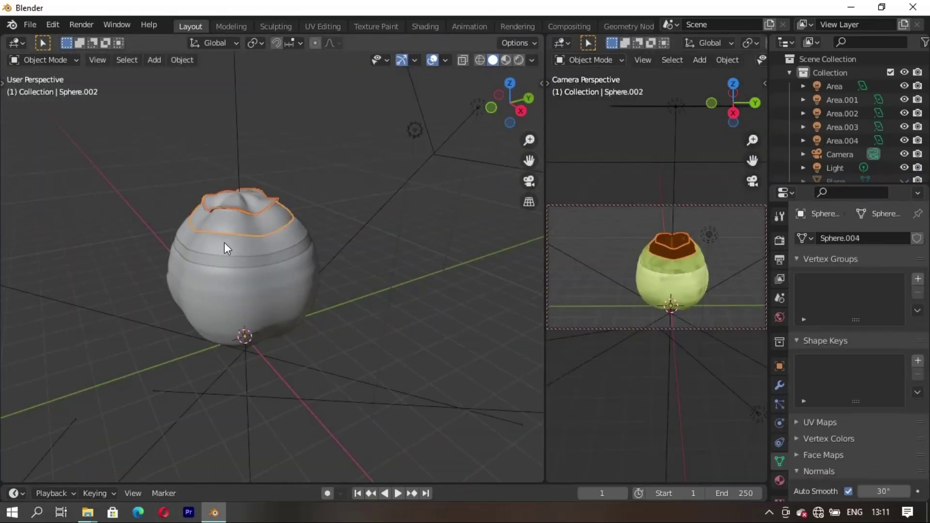
{"action": "left_click", "coordinate": [219, 293], "text": "shift"}
{"action": "left_click", "coordinate": [222, 294], "text": "shift"}
{"action": "middle_click_drag", "start_coordinate": [222, 293], "coordinate": [252, 318]}
{"action": "key", "text": "shift+d"}
{"action": "key", "text": "y"}
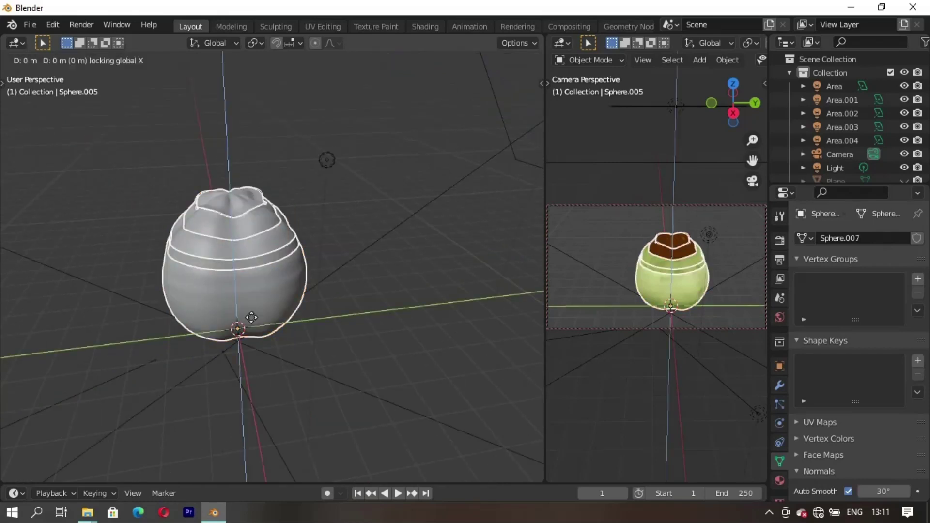
{"action": "left_click", "coordinate": [108, 338]}
{"action": "middle_click_drag", "start_coordinate": [108, 338], "coordinate": [254, 369]}
Step: Rotate the copied coconut onto its side on Y and adjust its height
{"action": "key", "text": "r"}
{"action": "key", "text": "y"}
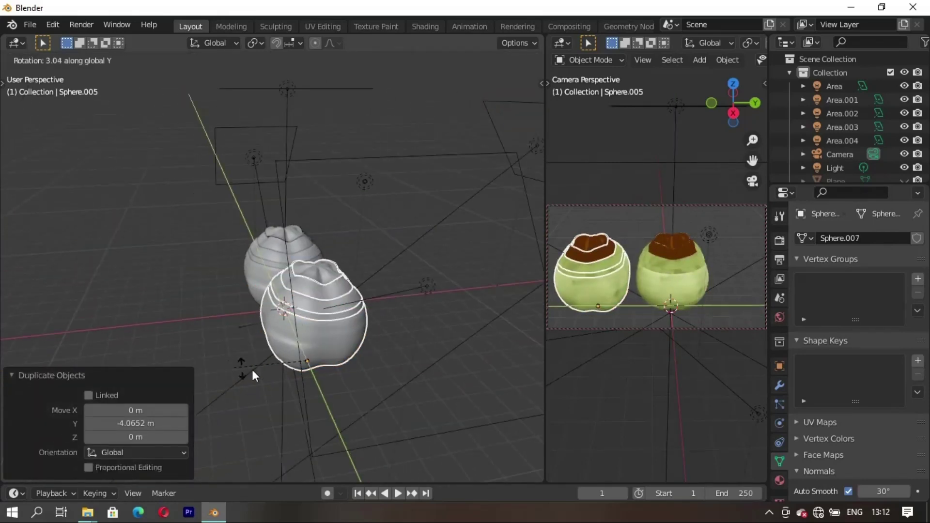
{"action": "left_click", "coordinate": [361, 374]}
{"action": "key", "text": "KP_1"}
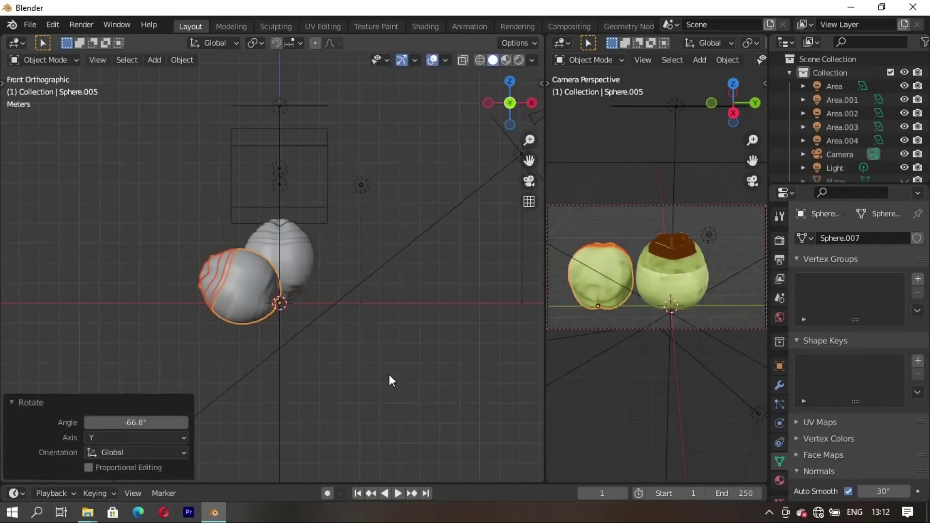
{"action": "key", "text": "g"}
{"action": "key", "text": "z"}
{"action": "left_click", "coordinate": [345, 359]}
{"action": "key", "text": "r"}
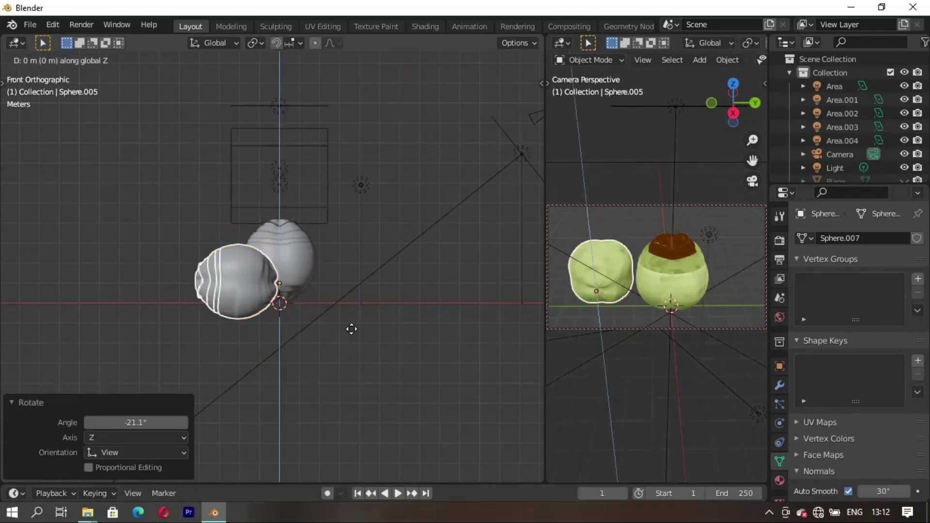
{"action": "left_click", "coordinate": [352, 329]}
Step: Shift the copy along X into place and view both coconuts rendered
{"action": "middle_click_drag", "start_coordinate": [376, 249], "coordinate": [288, 330]}
{"action": "key", "text": "g"}
{"action": "key", "text": "y"}
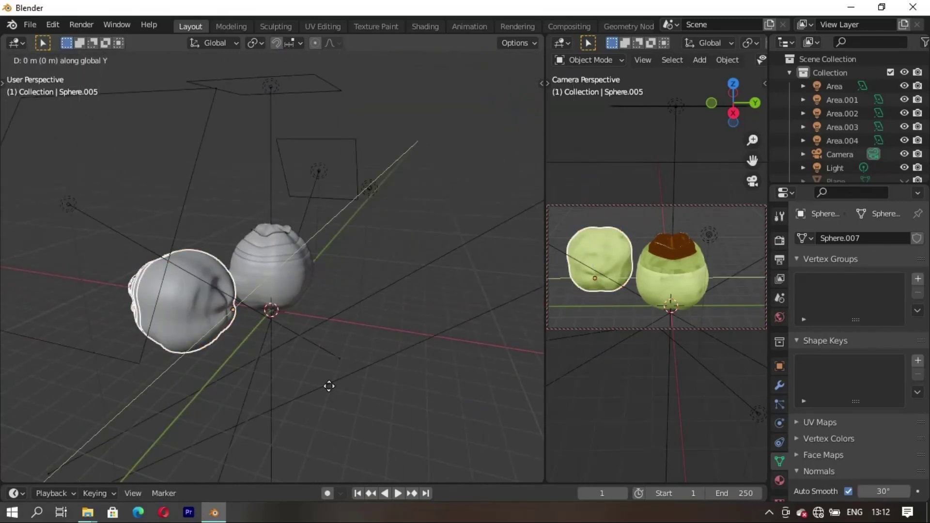
{"action": "key", "text": "x"}
{"action": "left_click", "coordinate": [364, 387]}
{"action": "key", "text": "g"}
{"action": "middle_click_drag", "start_coordinate": [400, 260], "coordinate": [650, 301]}
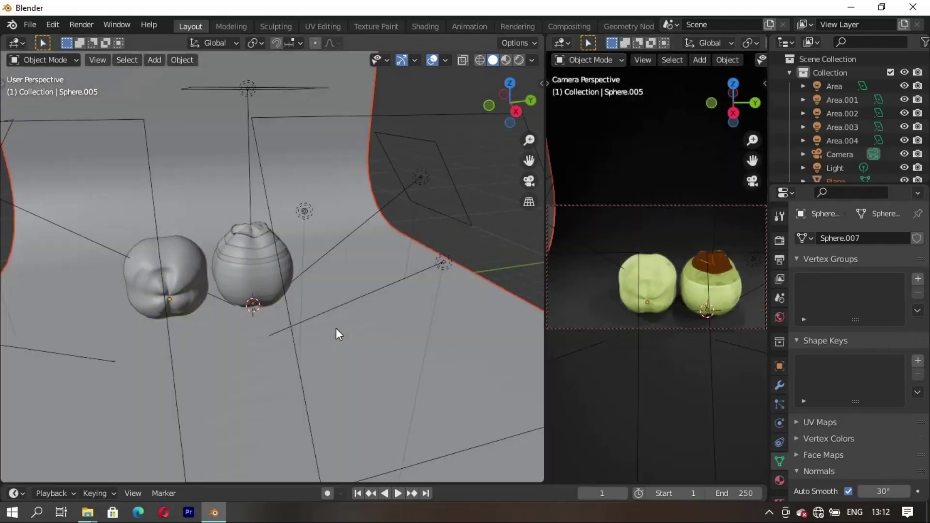
{"action": "middle_click_drag", "start_coordinate": [336, 332], "coordinate": [285, 276]}
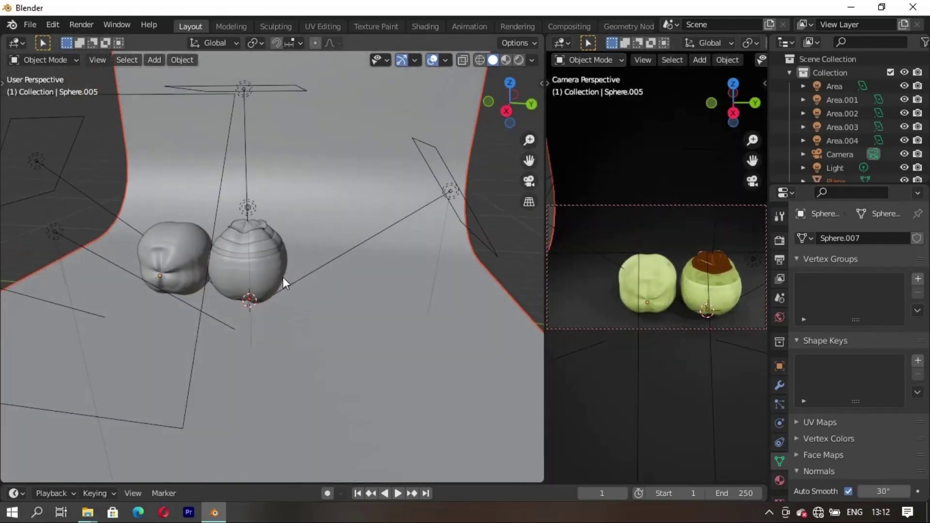
{"action": "left_click", "coordinate": [519, 59]}
{"action": "scroll", "coordinate": [205, 282], "scroll_direction": "up", "scroll_amount": 3}
{"action": "middle_click_drag", "start_coordinate": [206, 282], "coordinate": [291, 297]}
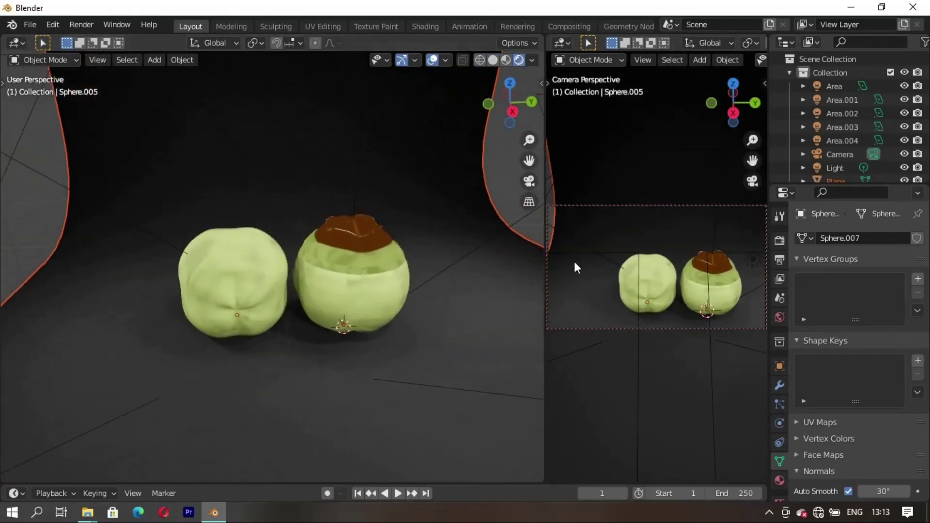
Step: Confirm moving the backdrop plane back along the Y axis
{"action": "left_click", "coordinate": [418, 323]}
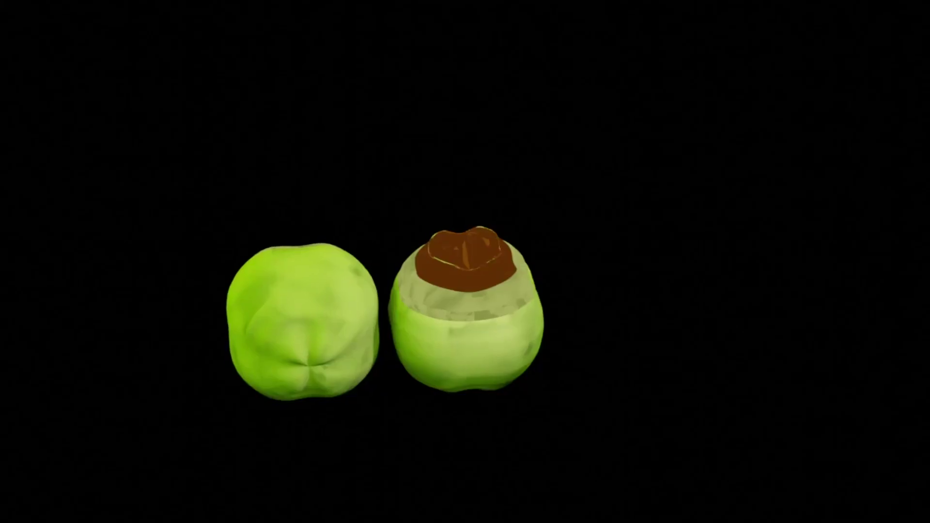